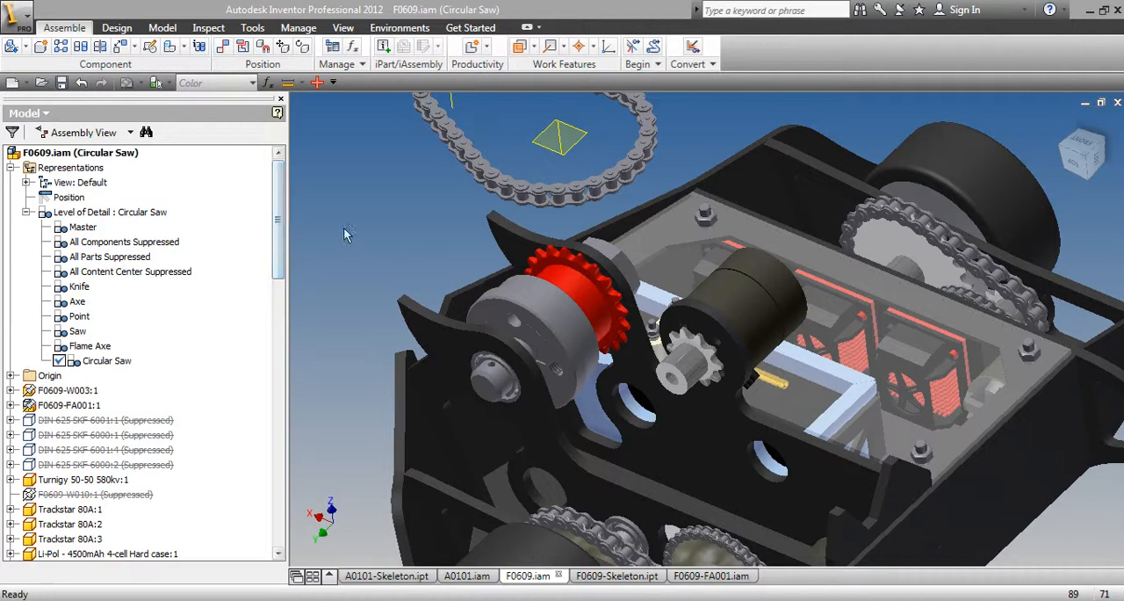
Activate the Axe level of detail and examine how the axe and its drive chain sit around the weapon hub
middle_click_drag(744, 354, 775, 406)
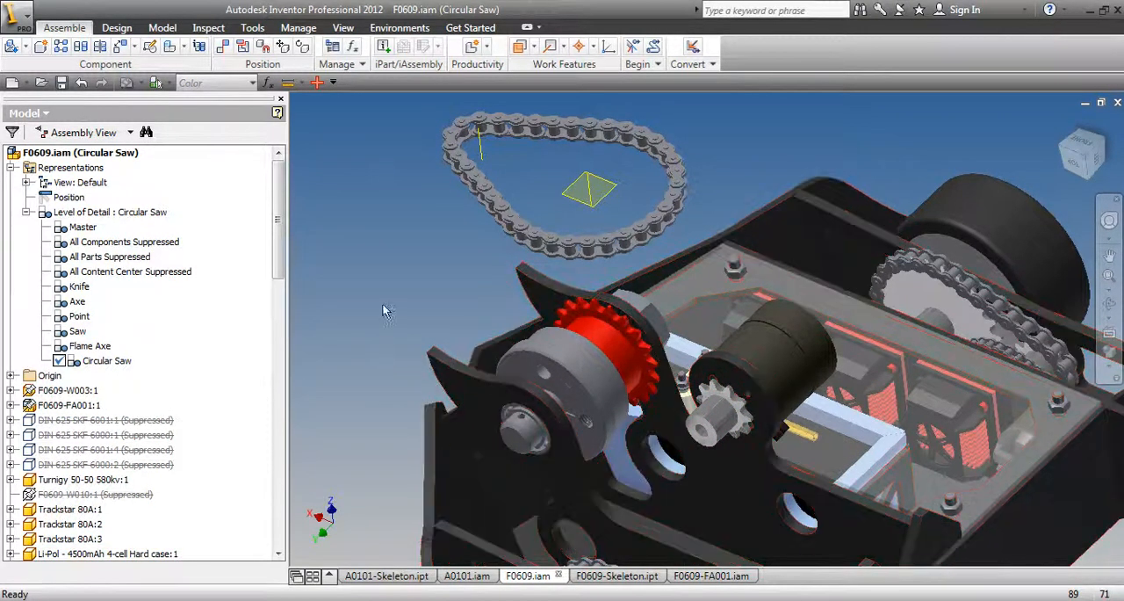
middle_click_drag(372, 307, 361, 252)
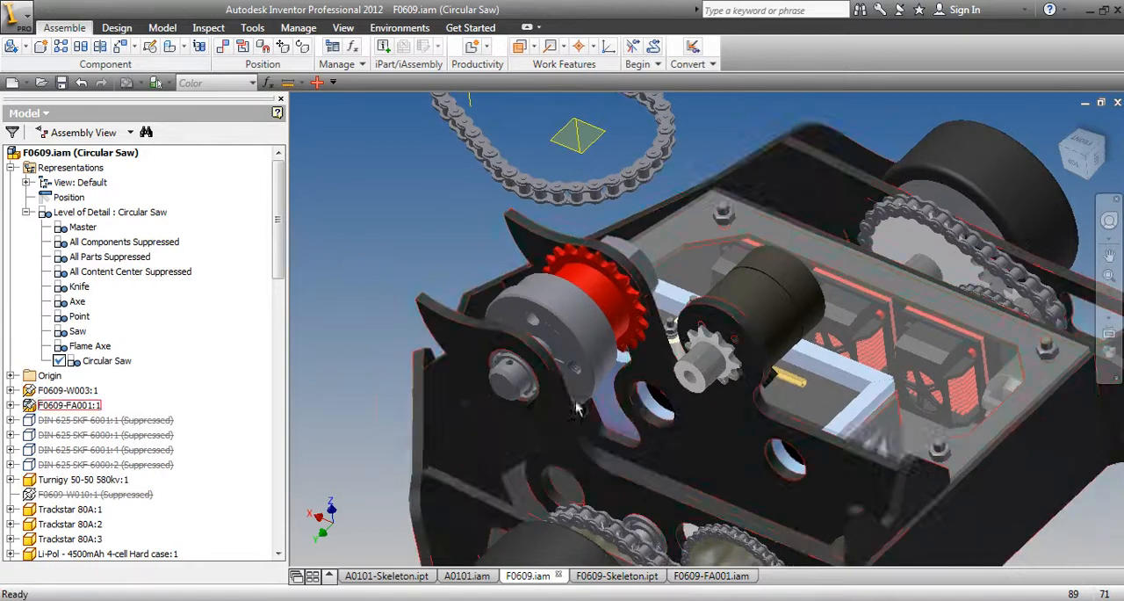
left_click(76, 301)
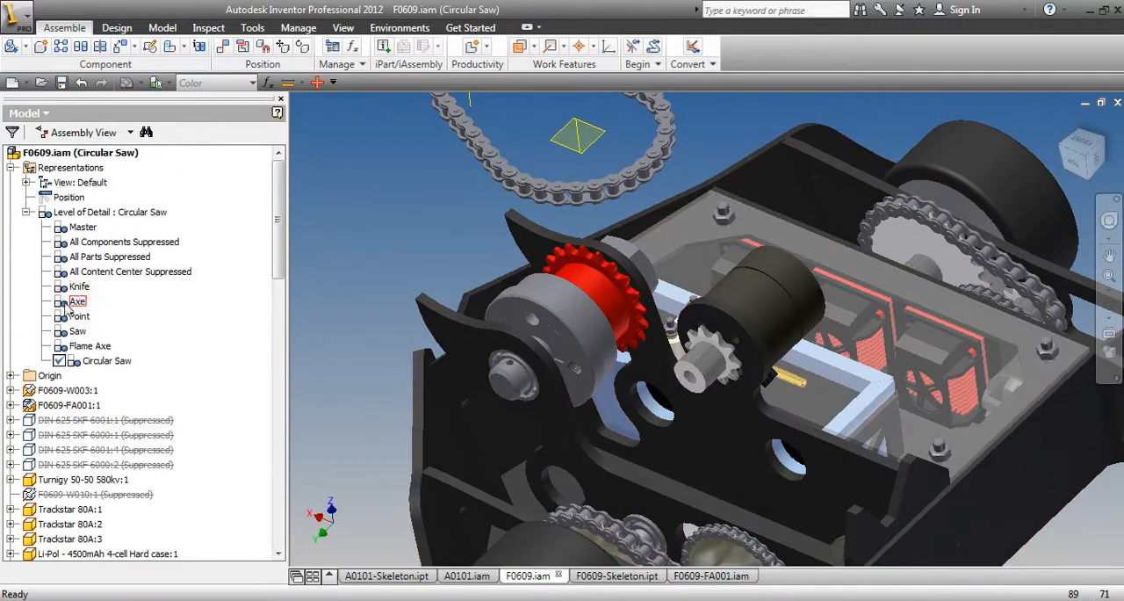
left_click(76, 302)
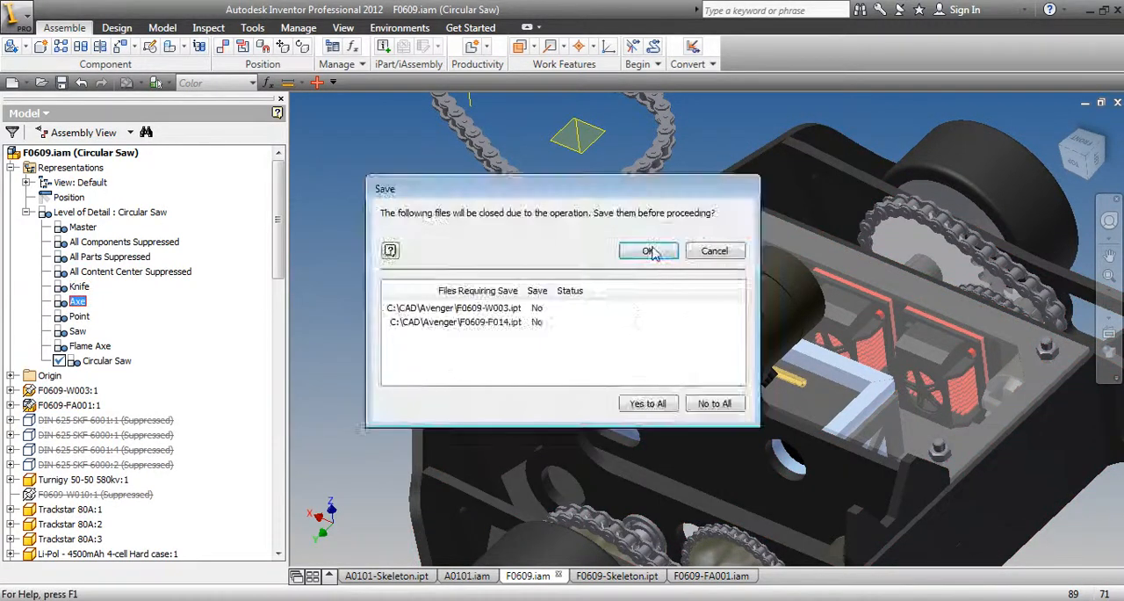
left_click(652, 250)
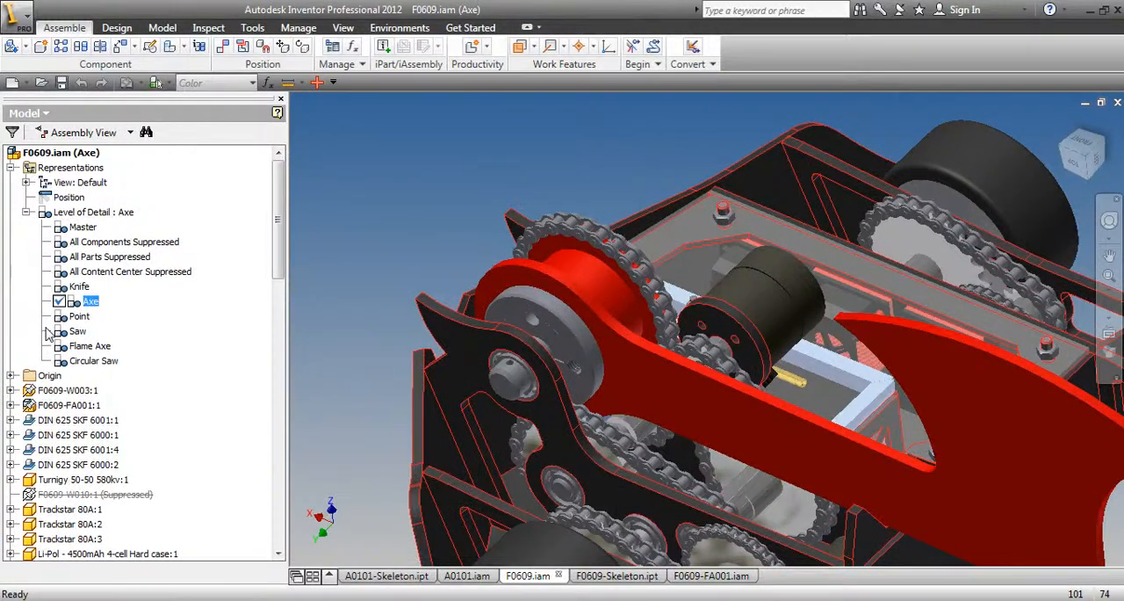
left_click(1109, 303)
left_click_drag(762, 327, 790, 390)
right_click(586, 253)
left_click(615, 260)
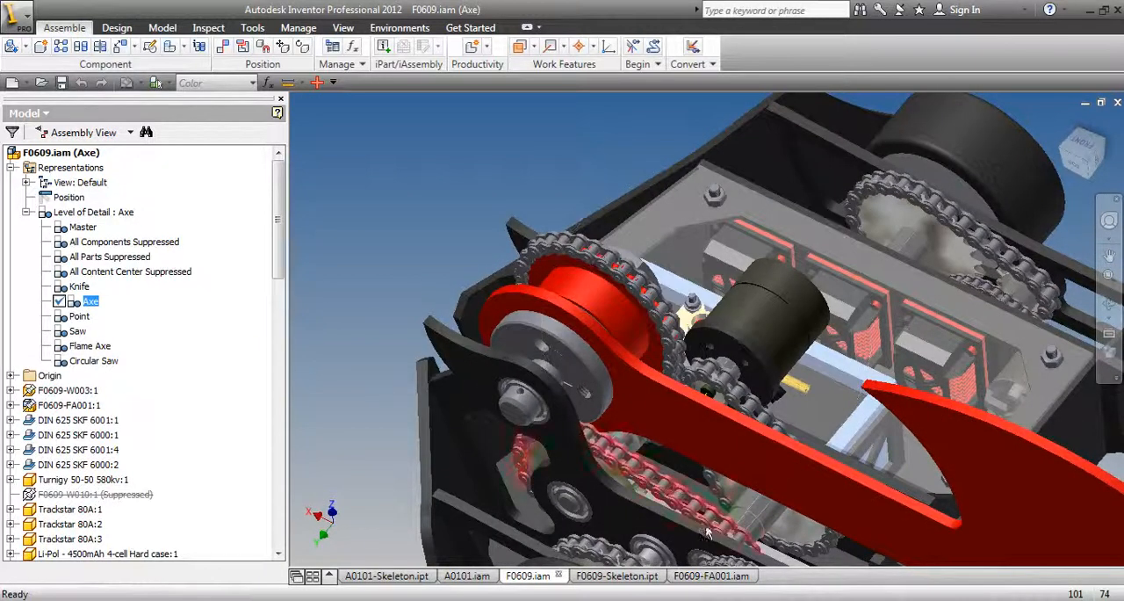
Reactivate the Circular Saw level of detail and examine the weapon sprocket, motor pinion and unplaced chain from several angles
left_click(63, 363)
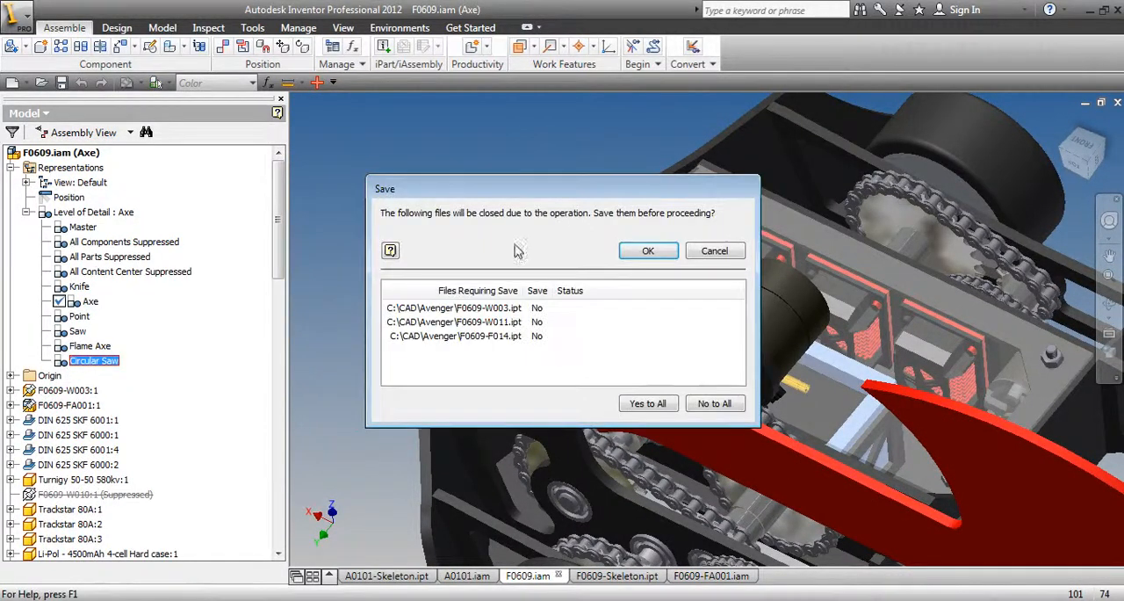
left_click(631, 246)
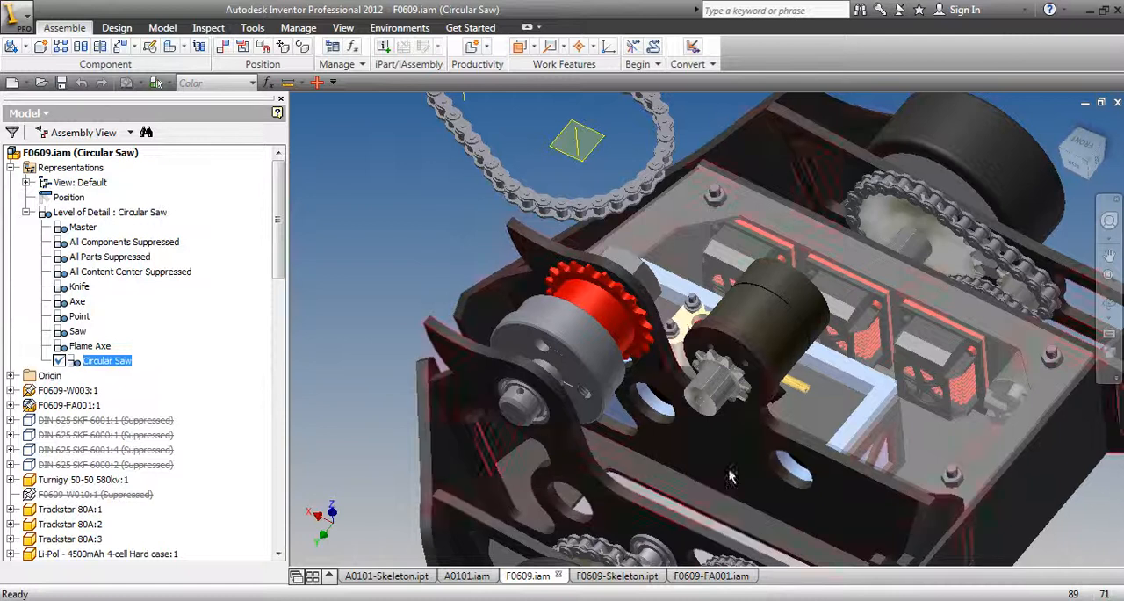
left_click(1108, 304)
left_click_drag(713, 318, 582, 253)
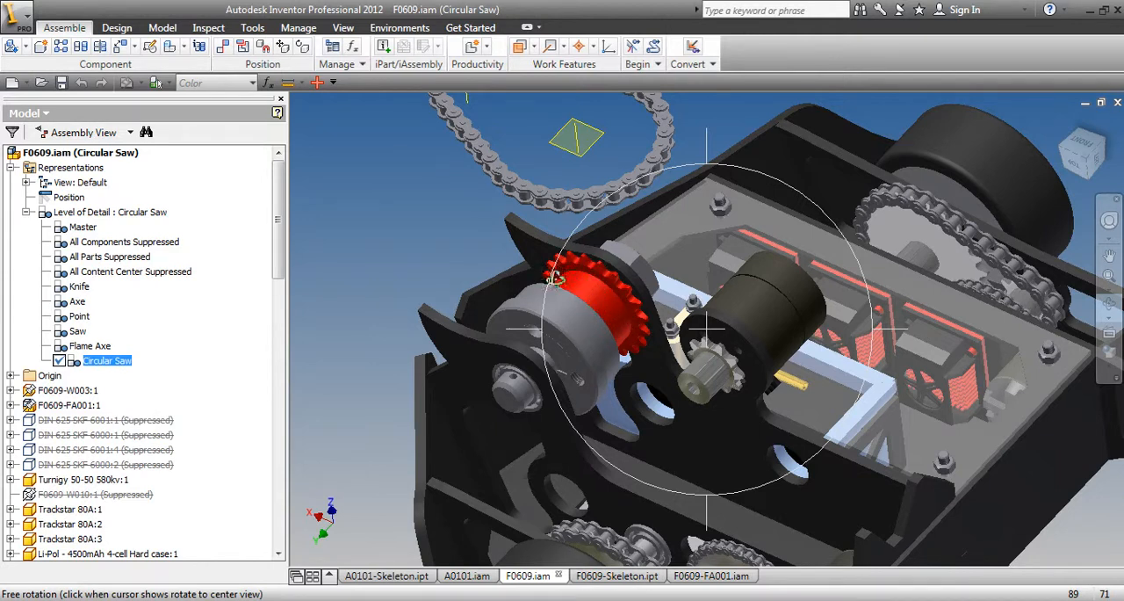
mouse_move(639, 261)
middle_mouse_down()
mouse_move(708, 339)
mouse_move(646, 276)
middle_mouse_up()
middle_click_drag(731, 348, 687, 295)
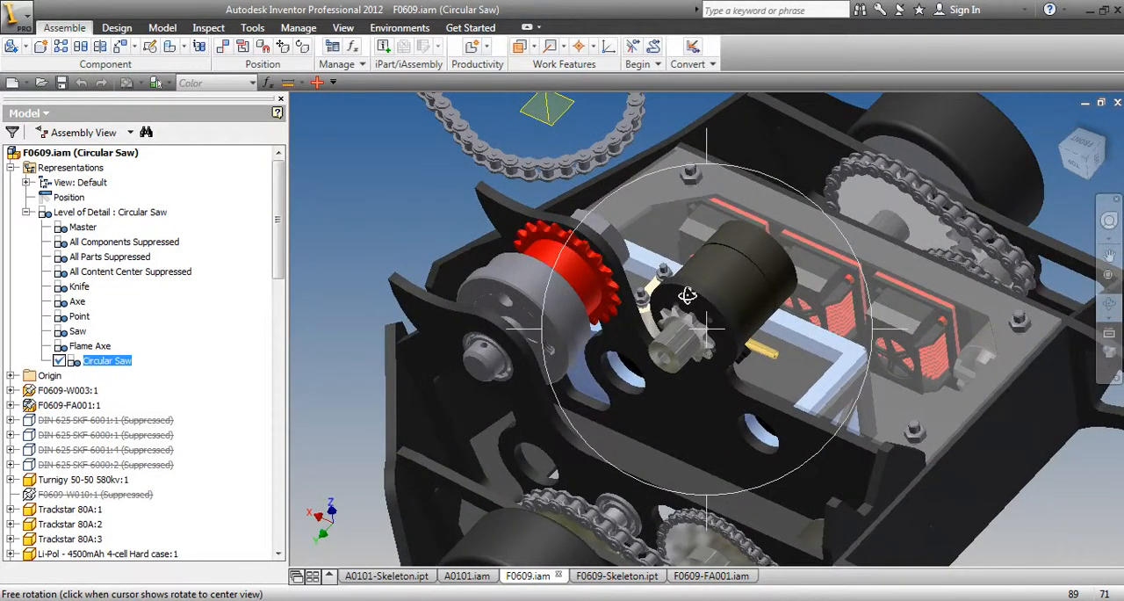
middle_click_drag(685, 298, 709, 333)
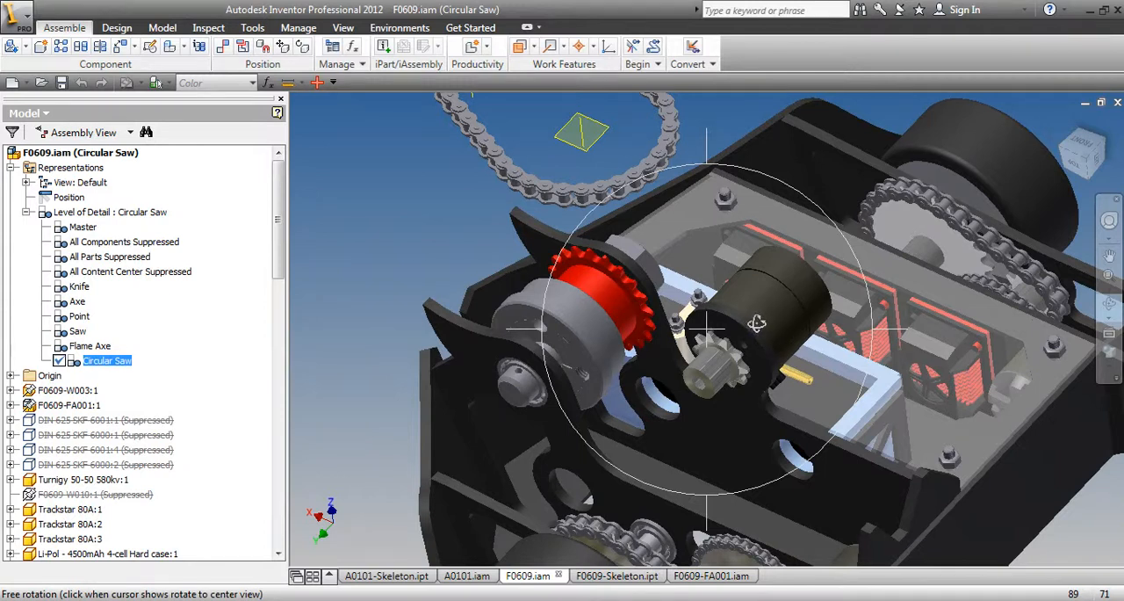
left_click_drag(670, 335, 699, 252)
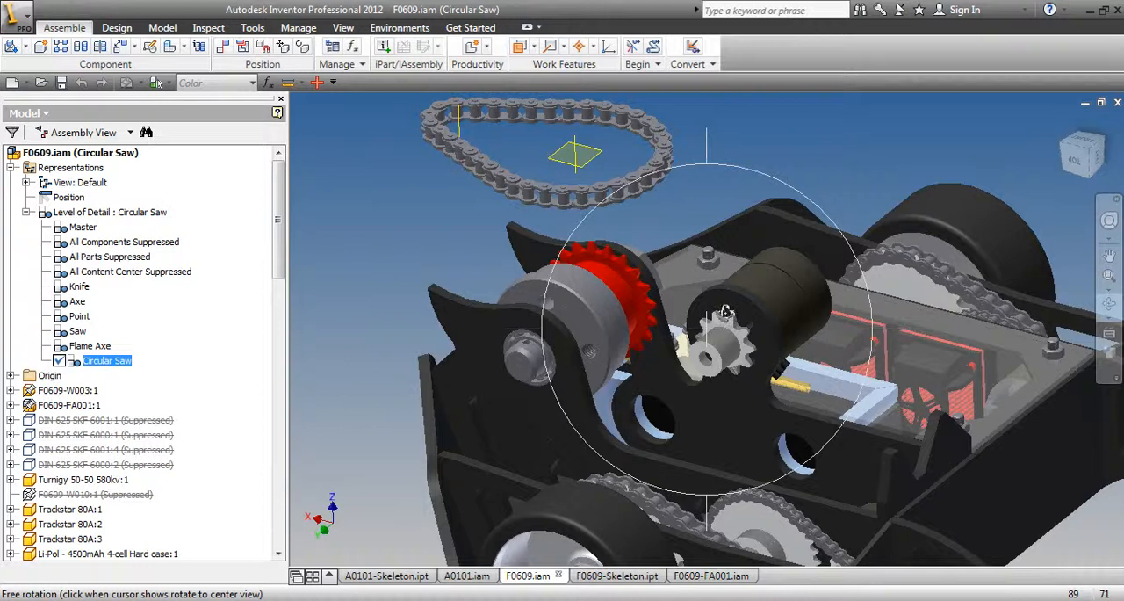
left_click_drag(725, 311, 770, 333)
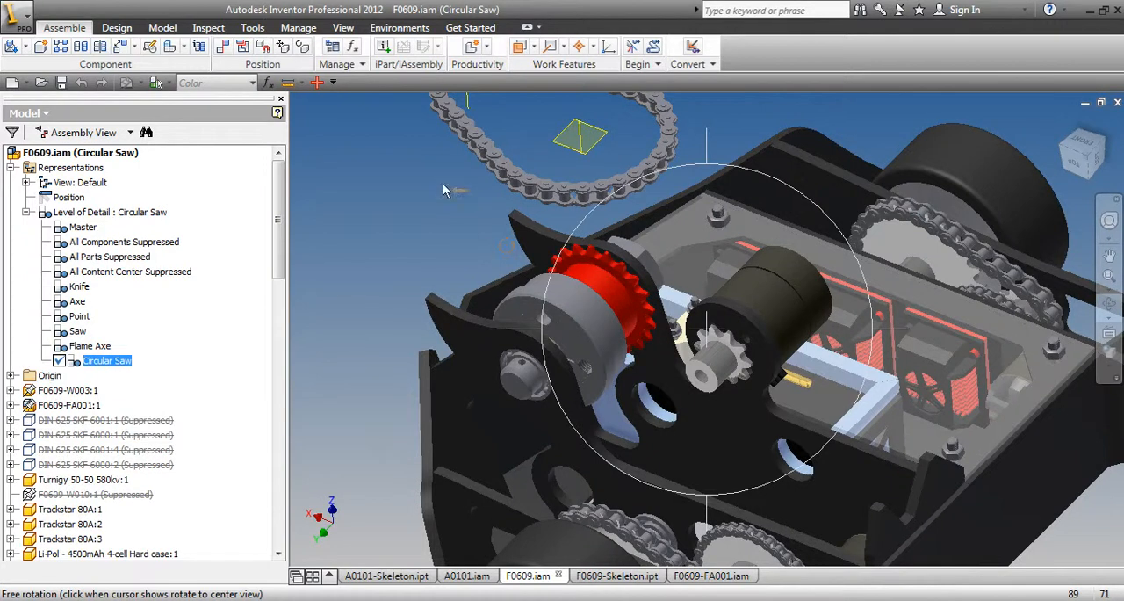
left_click_drag(506, 246, 446, 180)
key("Escape")
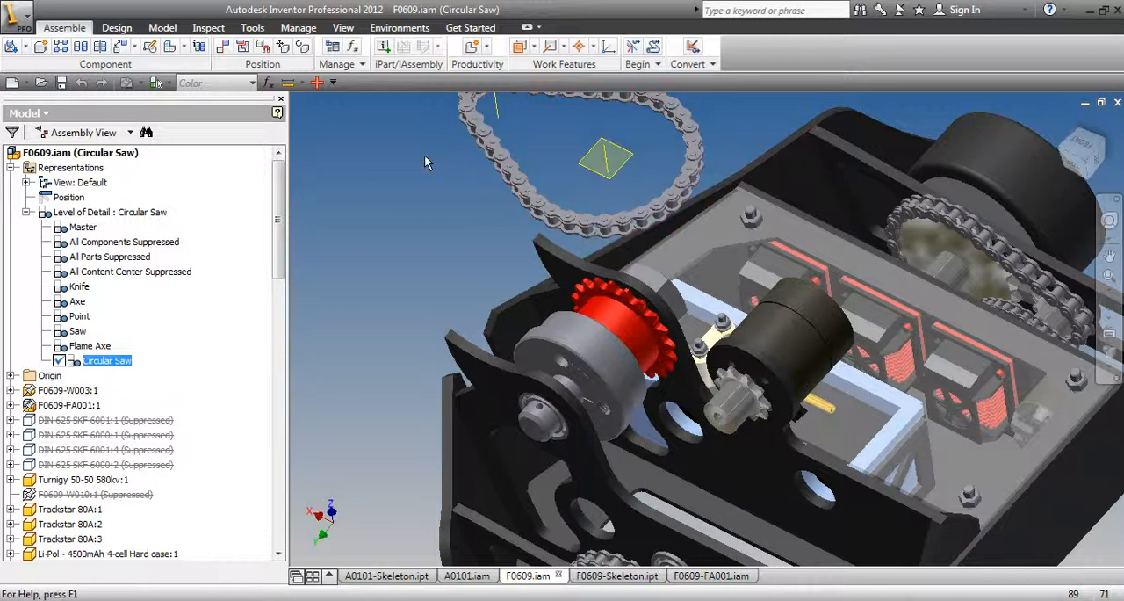
Open the unplaced chain's part and bring up its embedded roller chain worksheet for editing
right_click(488, 149)
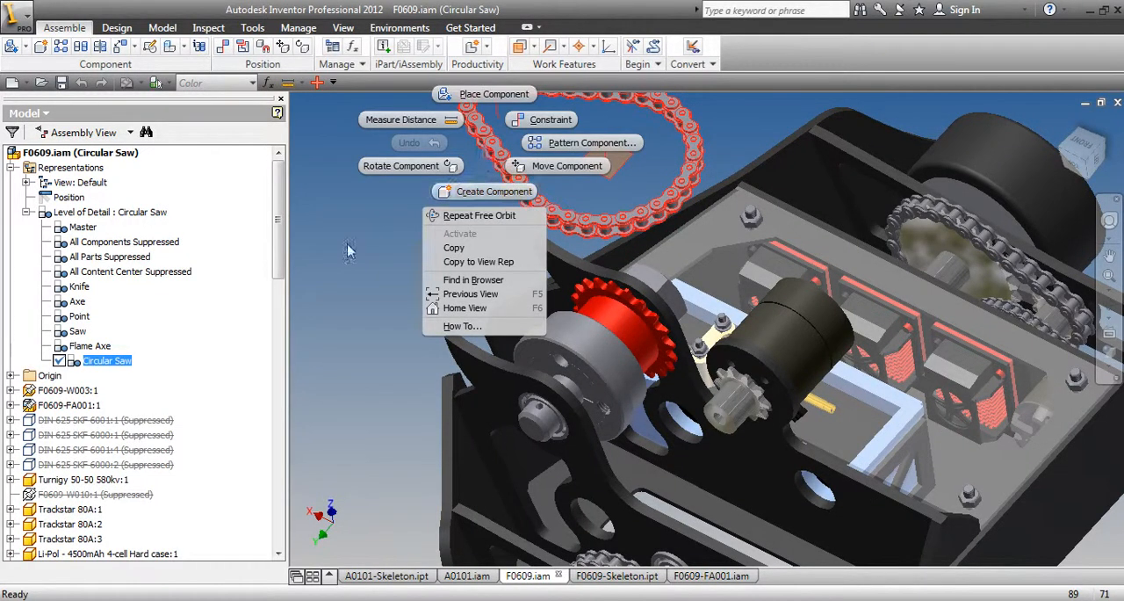
left_click(437, 186)
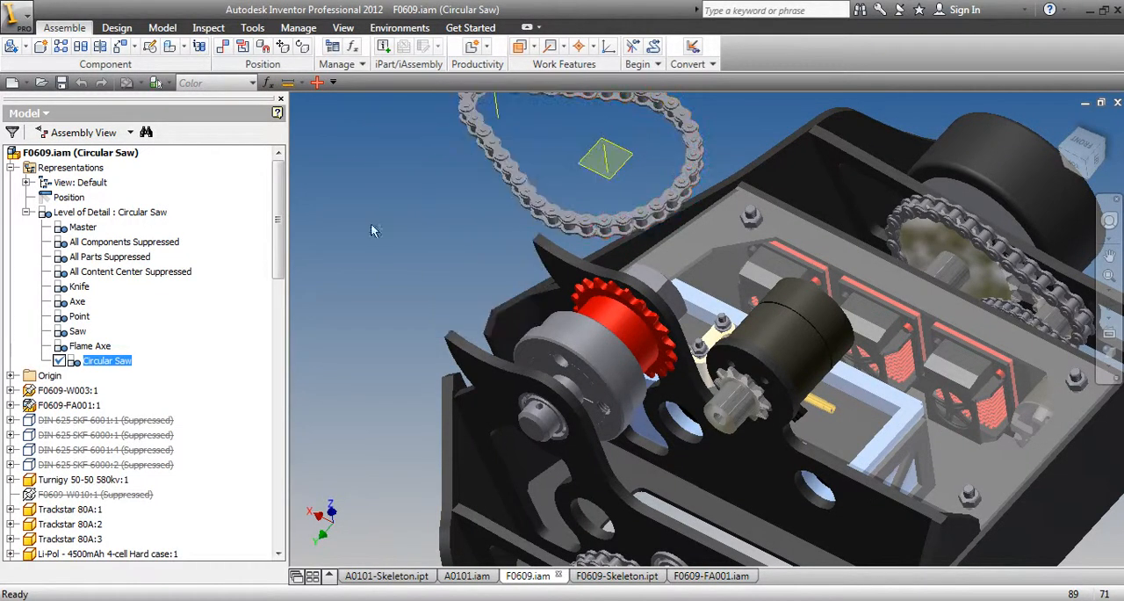
right_click(494, 149)
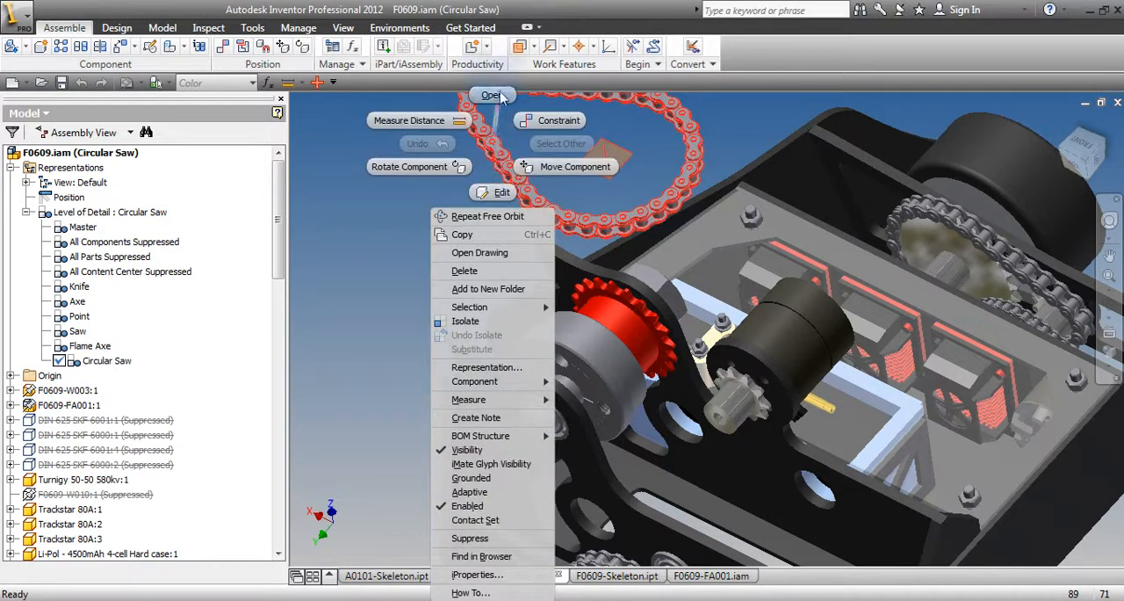
left_click(497, 191)
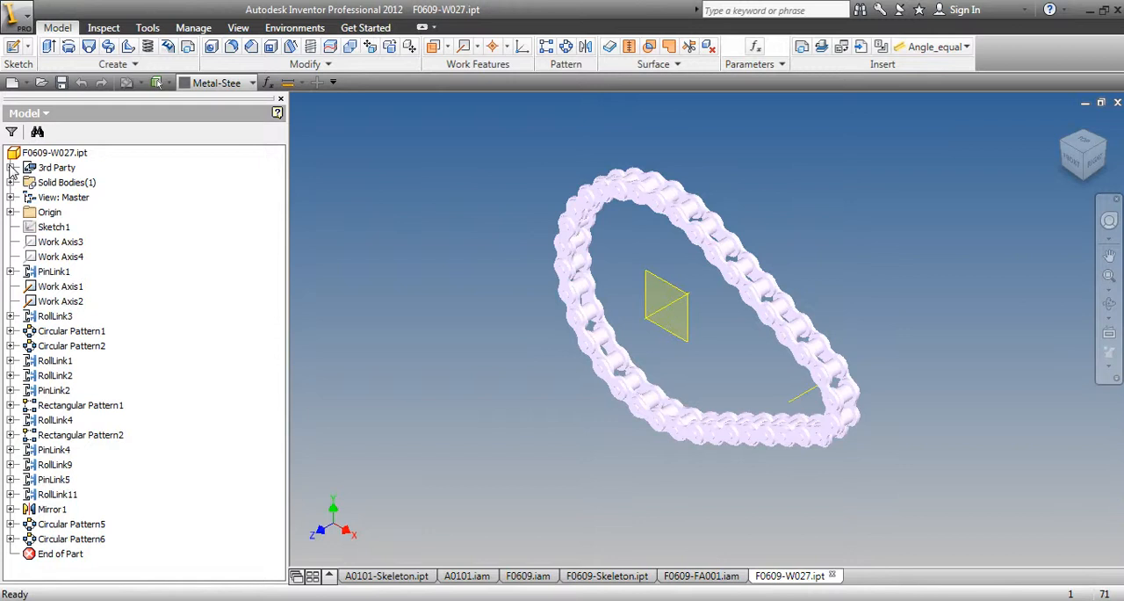
left_click(10, 168)
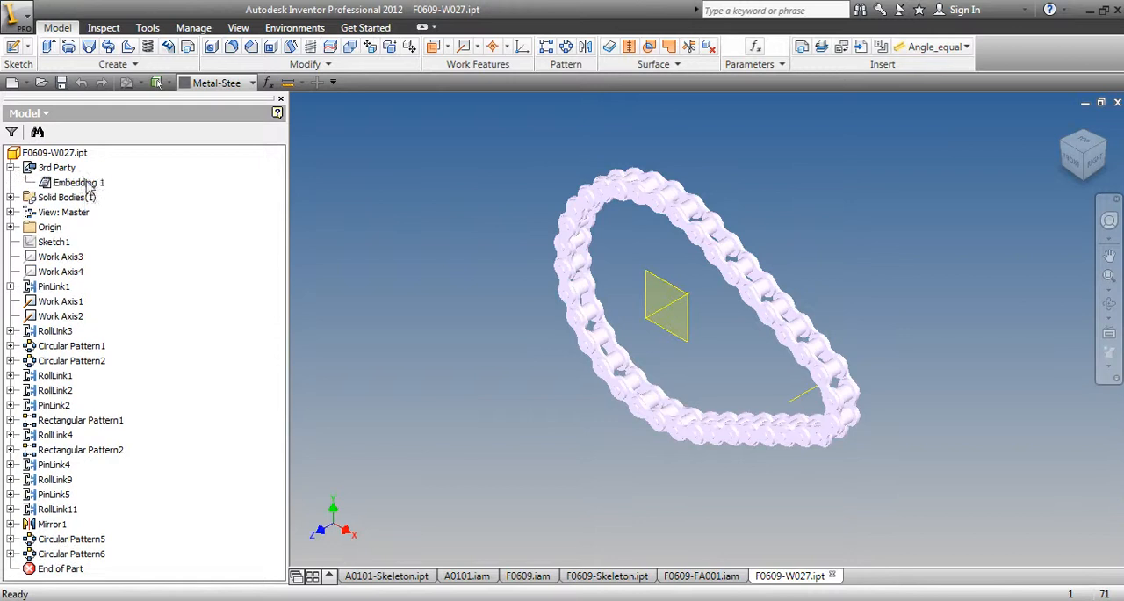
right_click(89, 185)
left_click(148, 221)
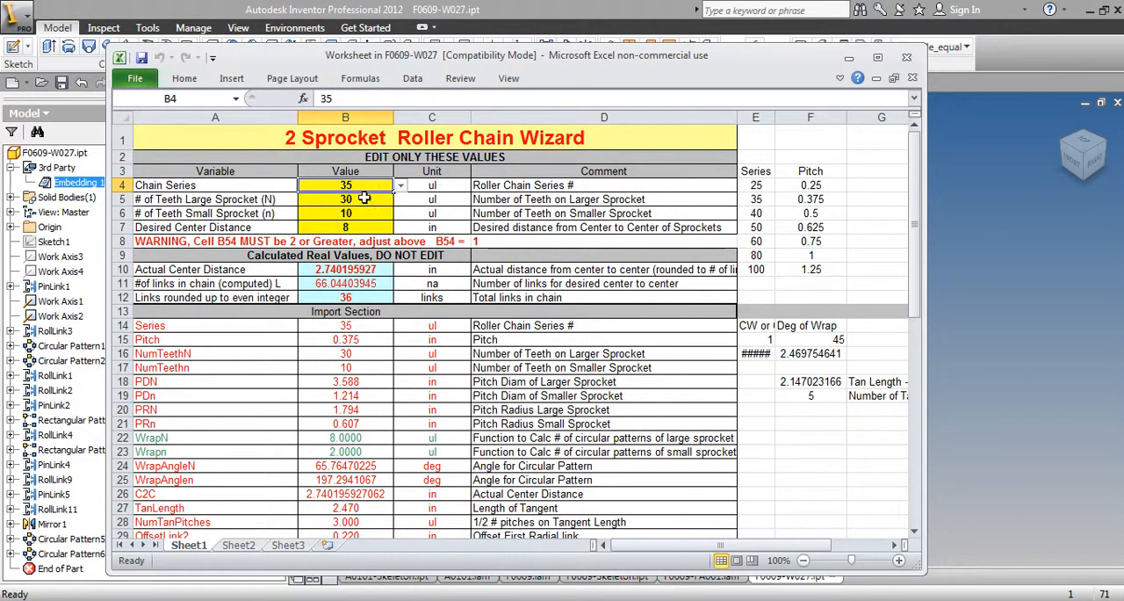
Set the number of teeth on the large sprocket to 20 in the chain worksheet
left_click(369, 199)
type("2")
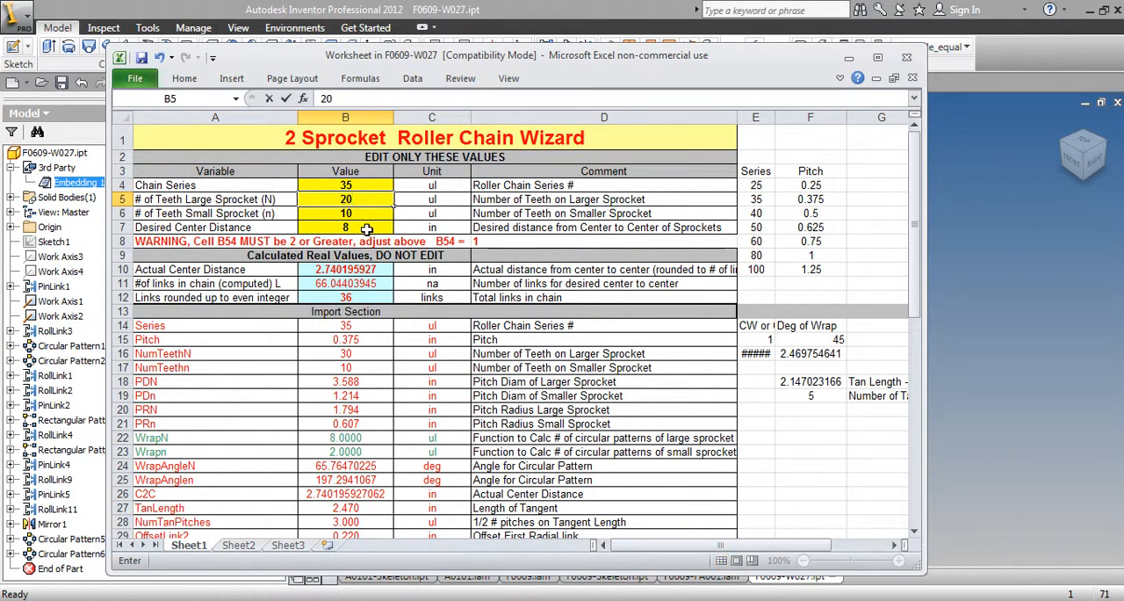
left_click(347, 324)
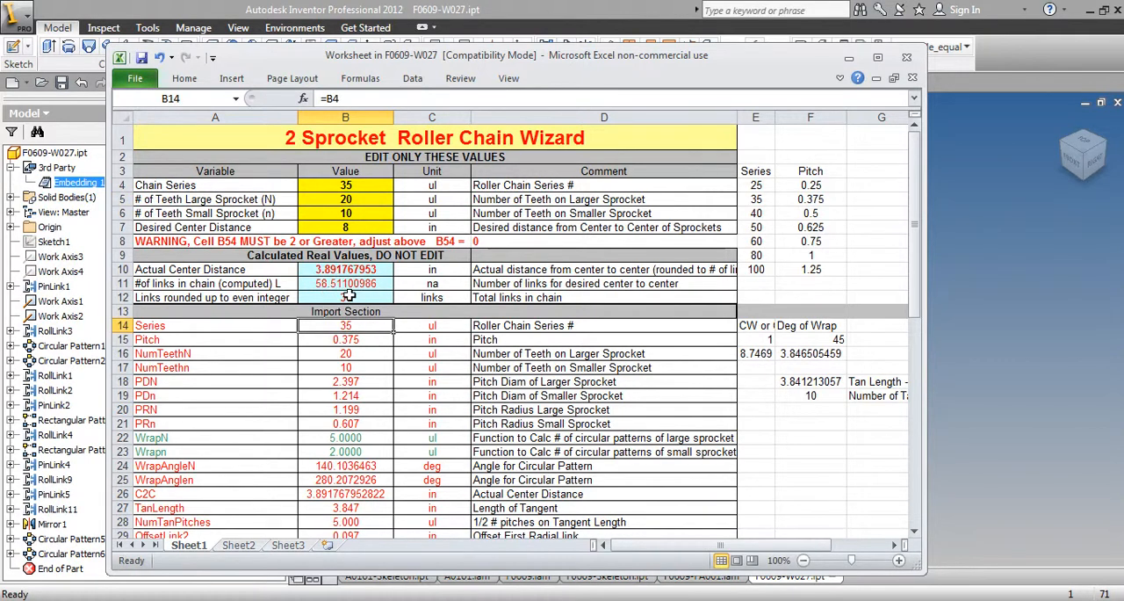
Try a total of 34 links for the chain, watching the actual center distance
left_click(350, 297)
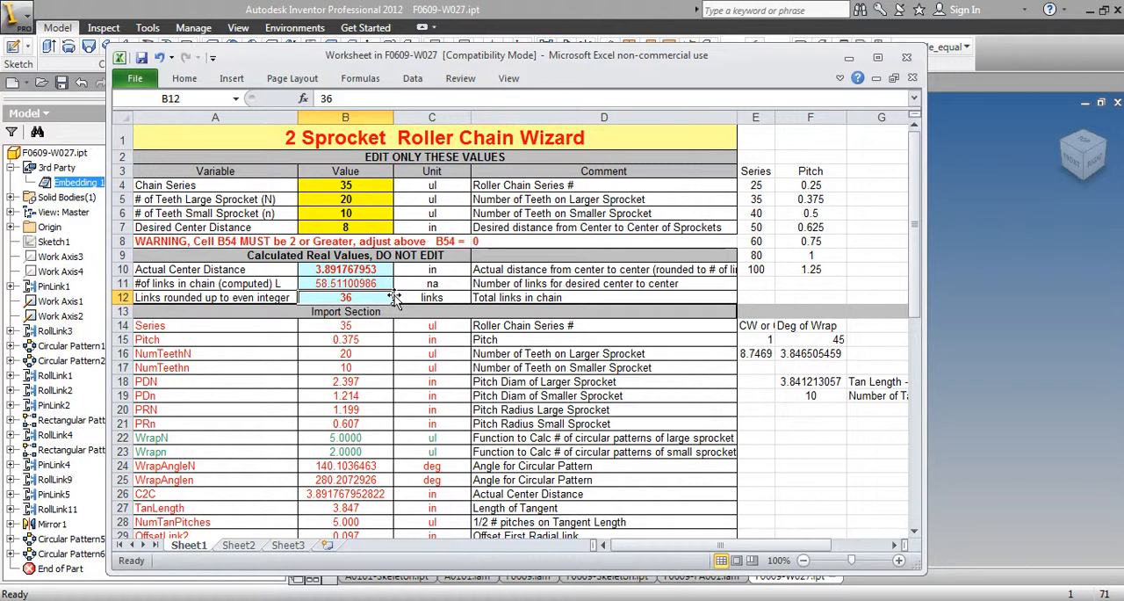
type("34")
left_click(376, 339)
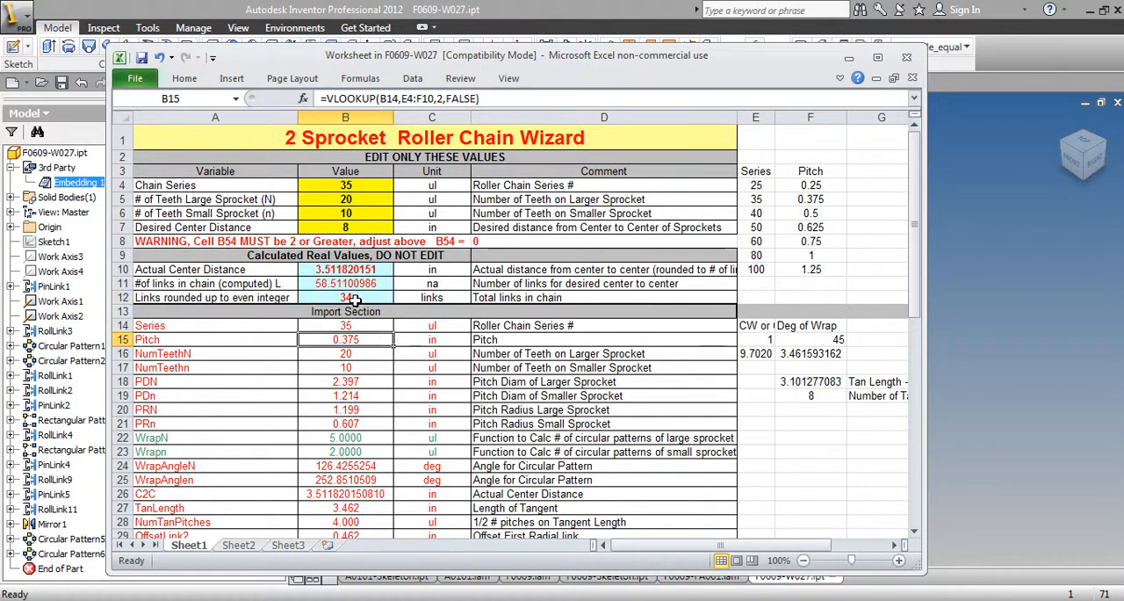
Set the chain's total links, rounded to an even integer, to 32
left_click(355, 299)
type("32")
left_click(370, 341)
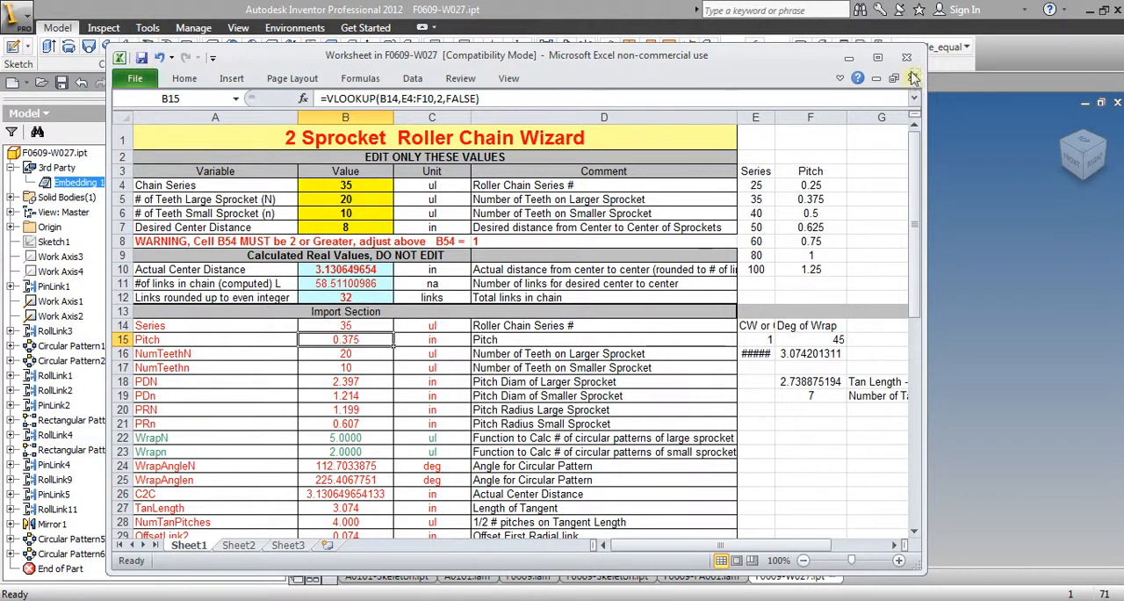
Update the chain part with the edited worksheet values and return to the F0609 assembly
left_click(906, 57)
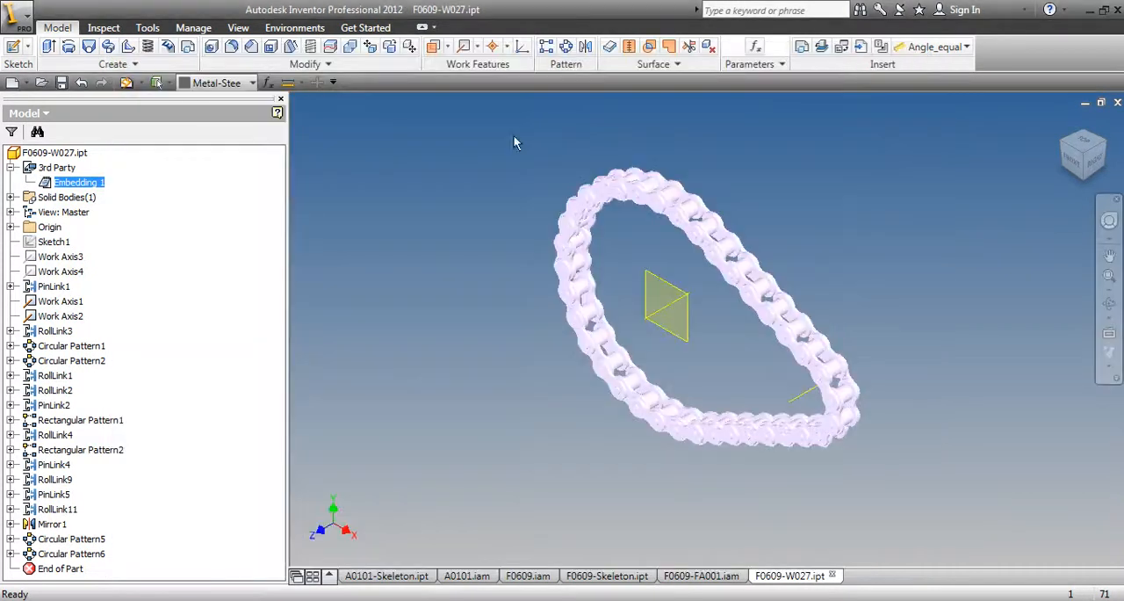
left_click(126, 82)
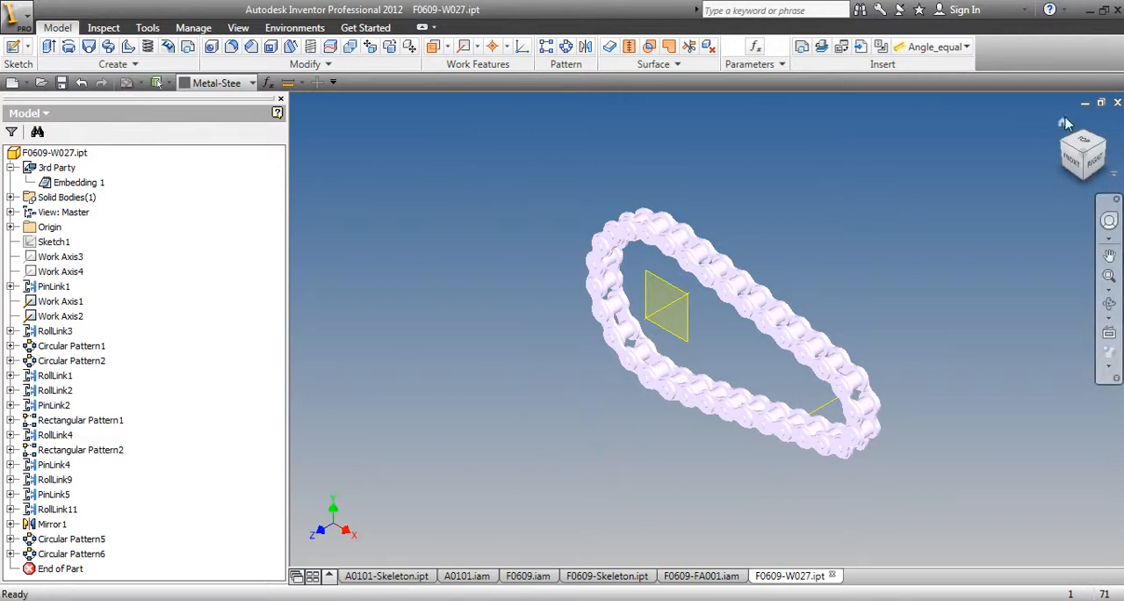
left_click(1117, 104)
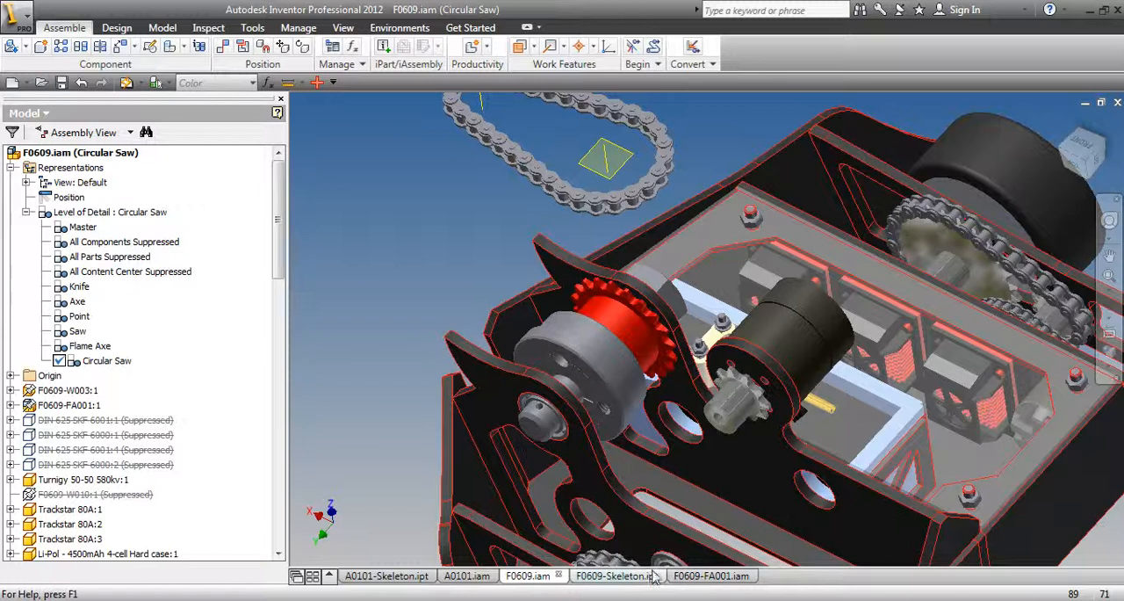
In F0609-Skeleton's parameters, start a link to the Inventor part F0609-W027 from the Avenger folder
left_click(616, 575)
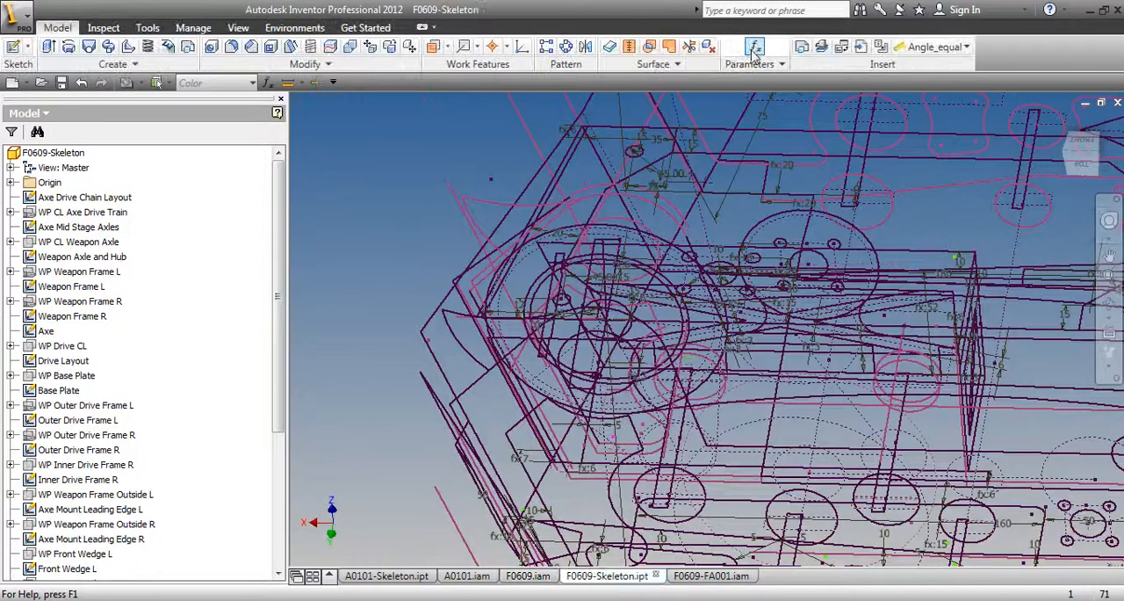
left_click(755, 46)
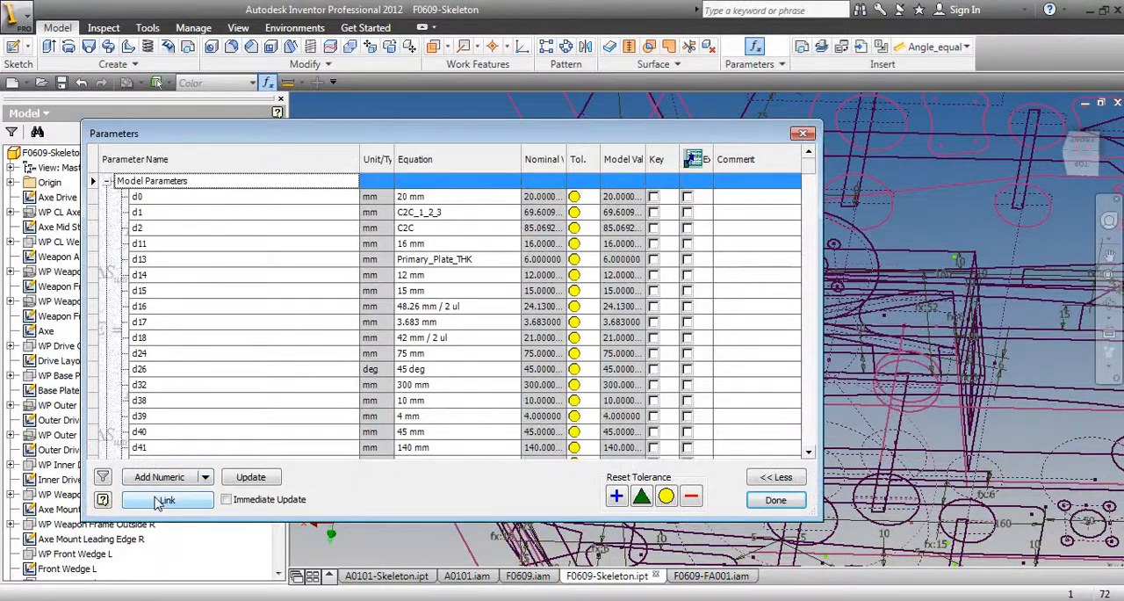
left_click(167, 500)
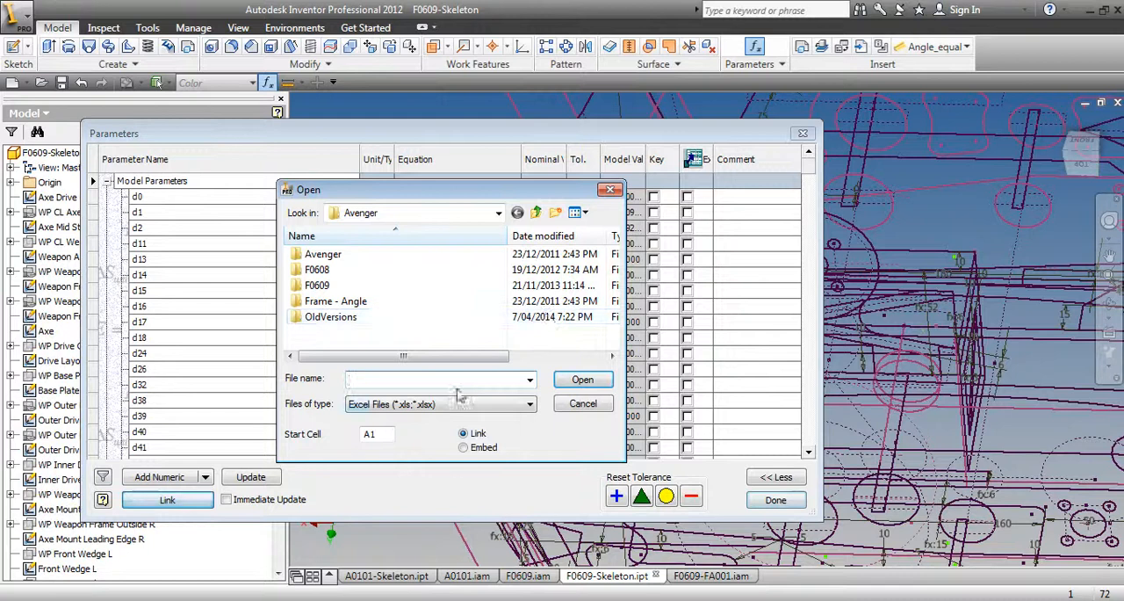
left_click(428, 404)
left_click(430, 430)
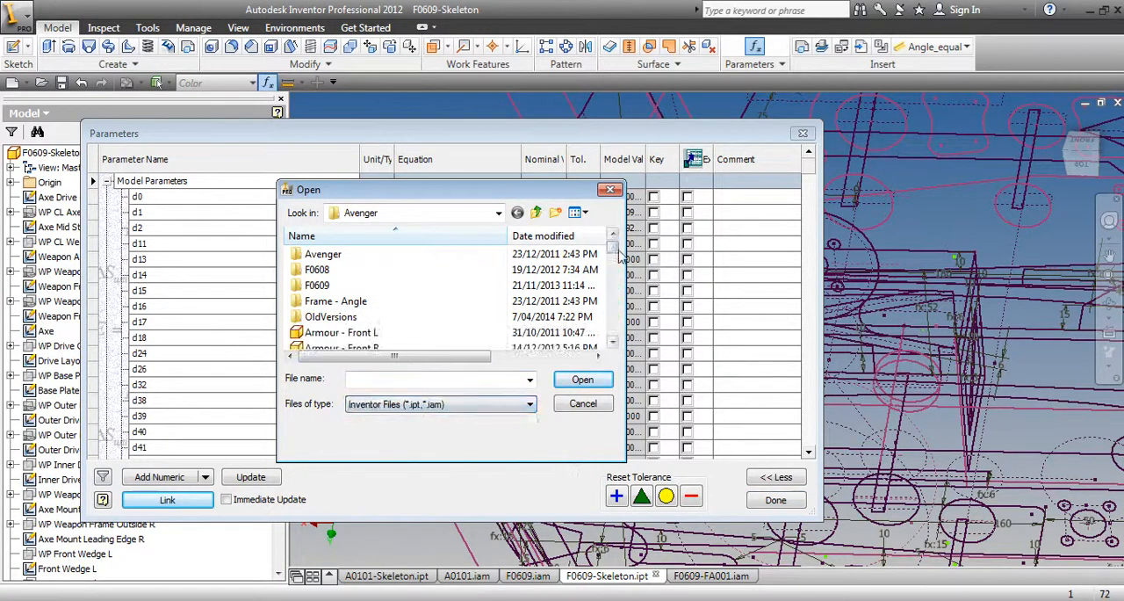
scroll(618, 325, "down", 4)
scroll(617, 325, "down", 10)
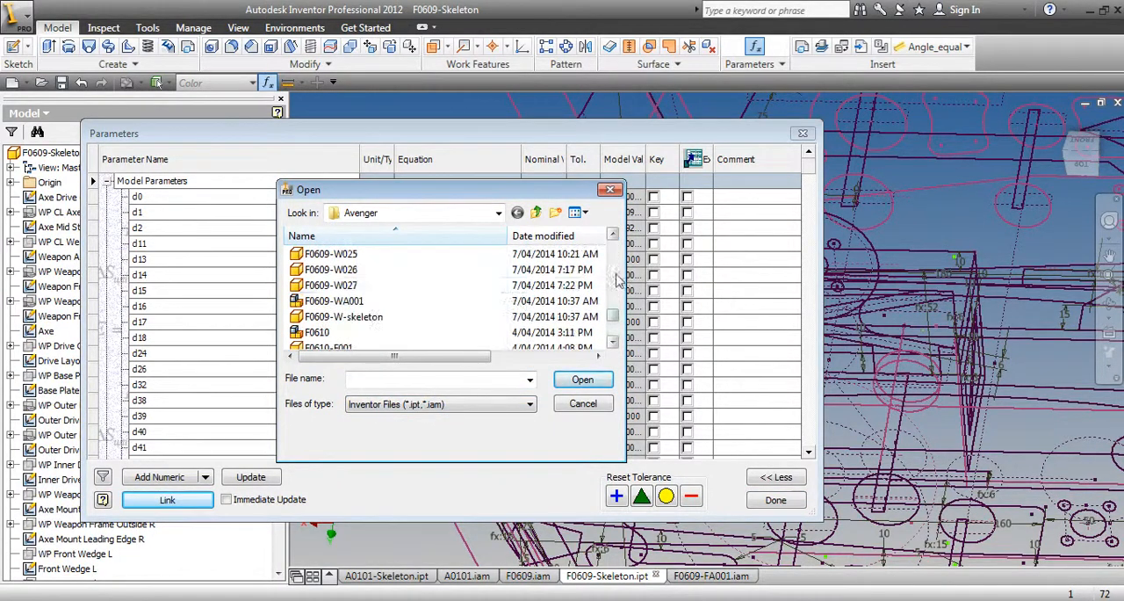
double_click(332, 285)
Link the C2C center distance parameter of the chain part into the skeleton's parameters
scroll(351, 263, "up", 5)
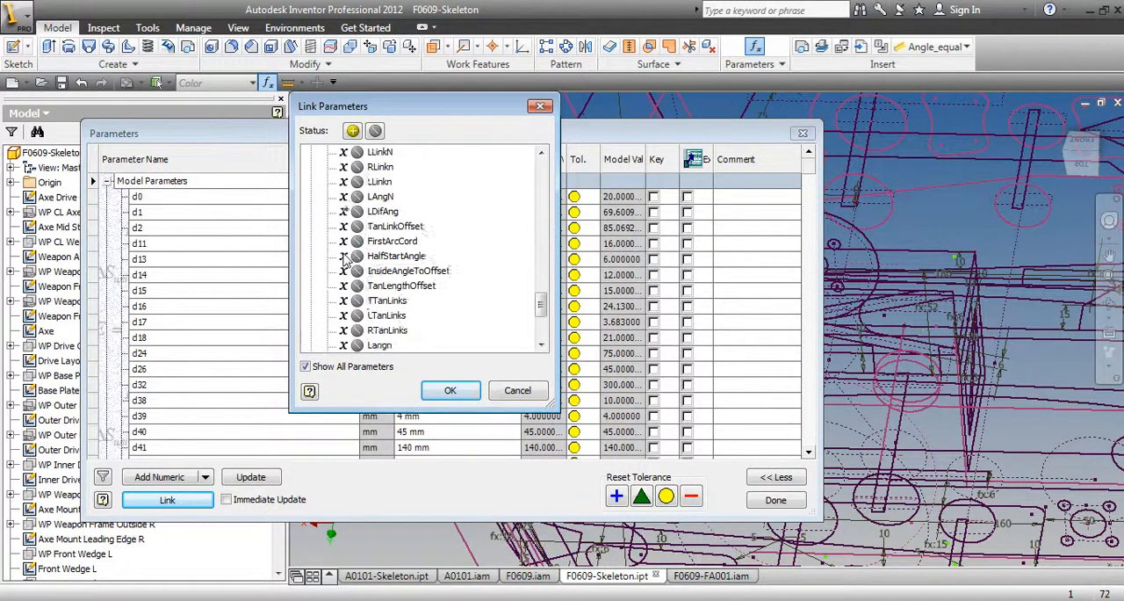
left_click(376, 180)
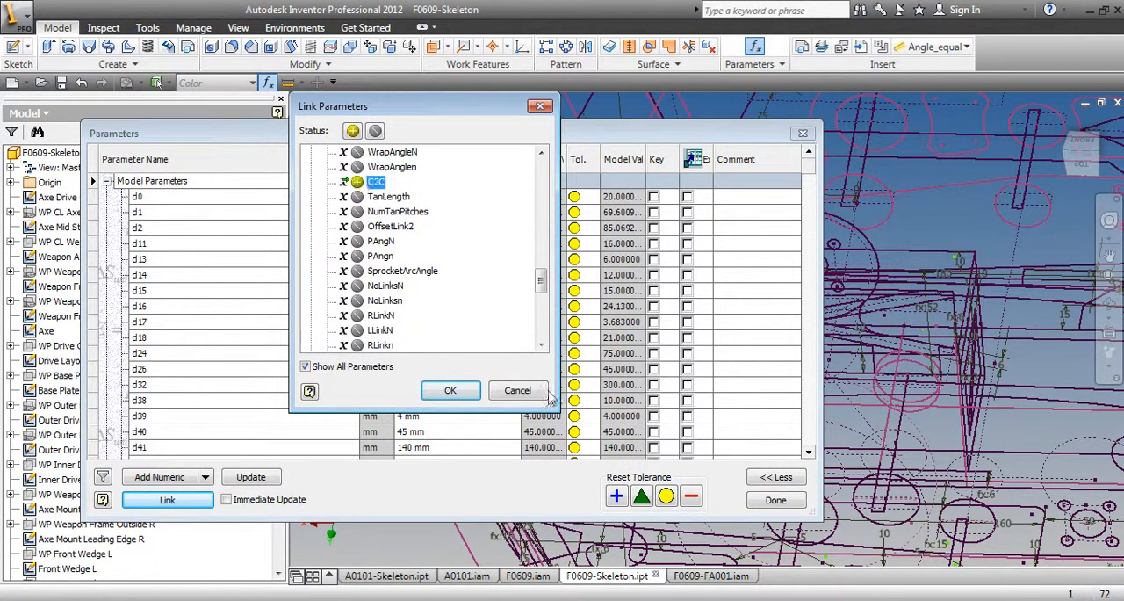
left_click(450, 389)
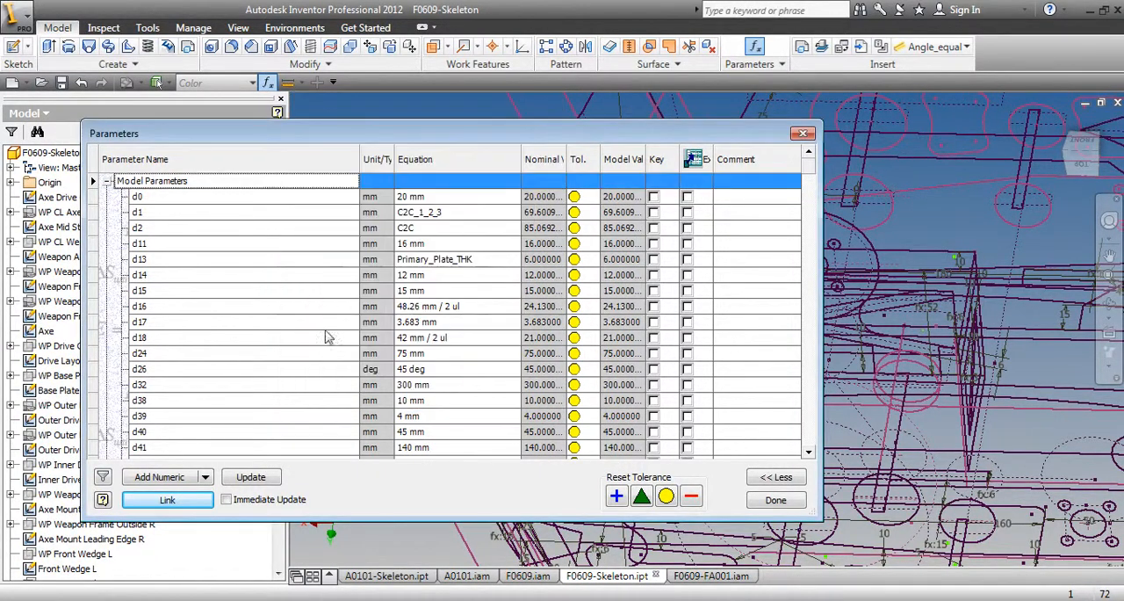
left_click(775, 500)
Look up which name the center distance linked from F0609-W027 has in the skeleton's parameter table
left_click(754, 46)
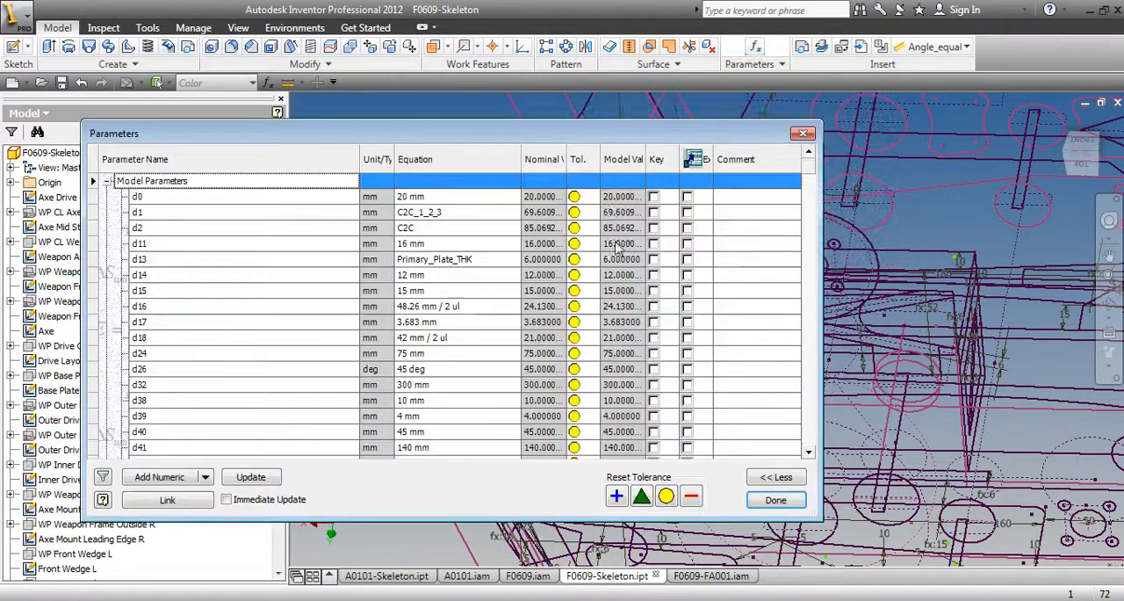
left_click_drag(809, 172, 810, 443)
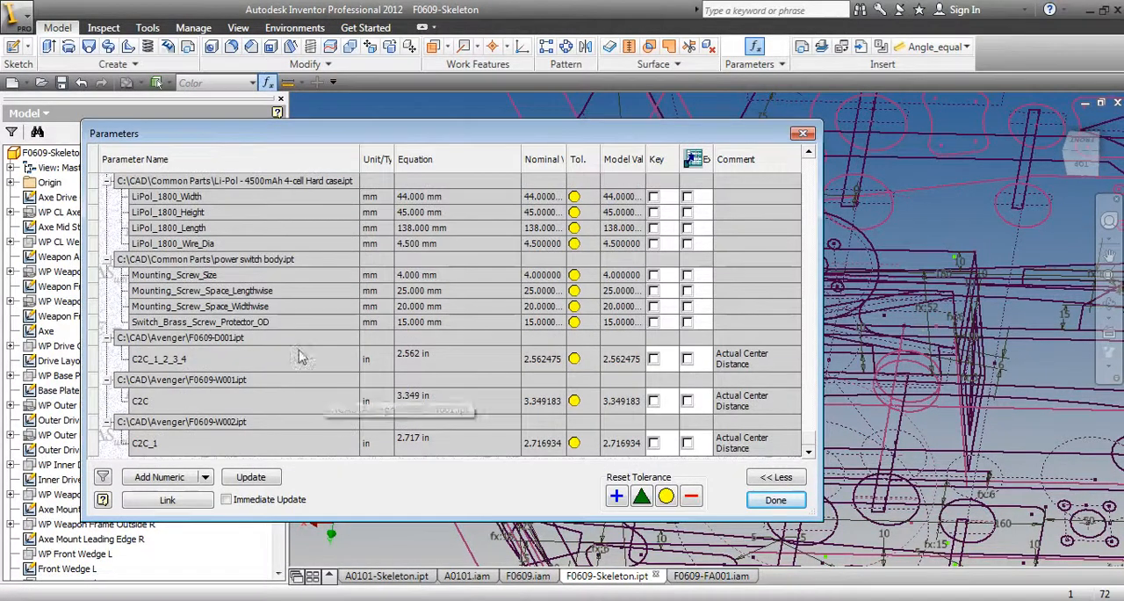
scroll(298, 356, "up", 7)
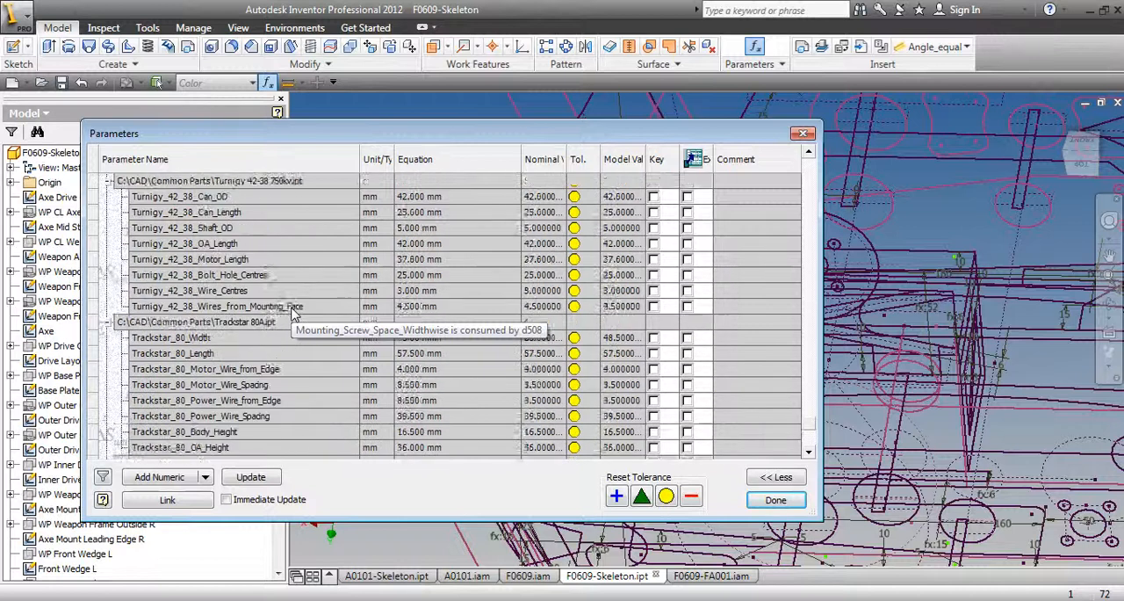
scroll(294, 311, "up", 3)
scroll(294, 314, "up", 5)
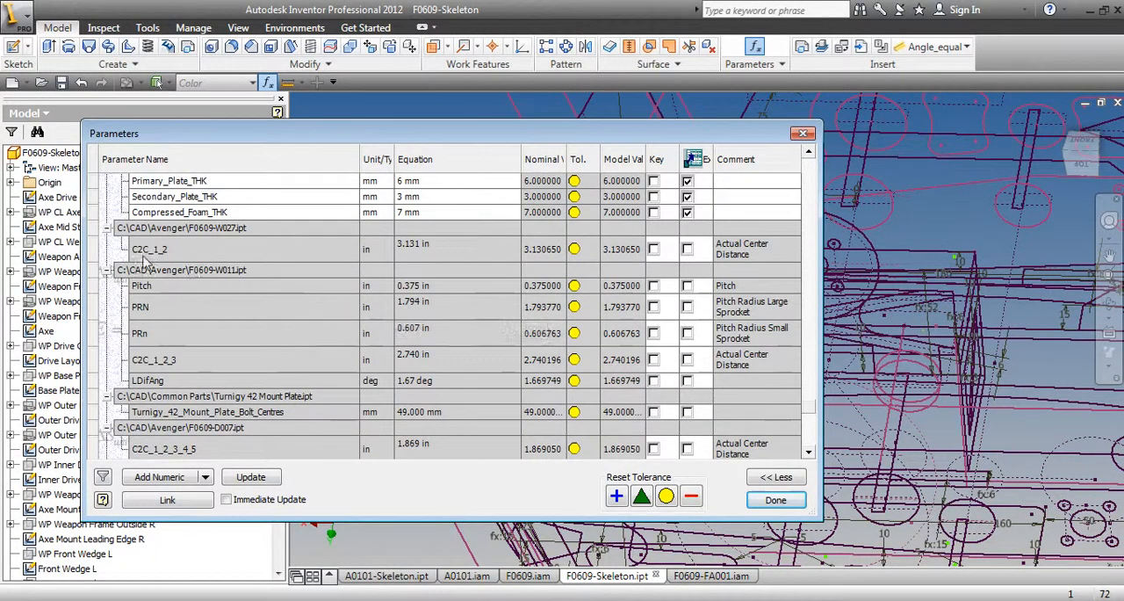
left_click(775, 500)
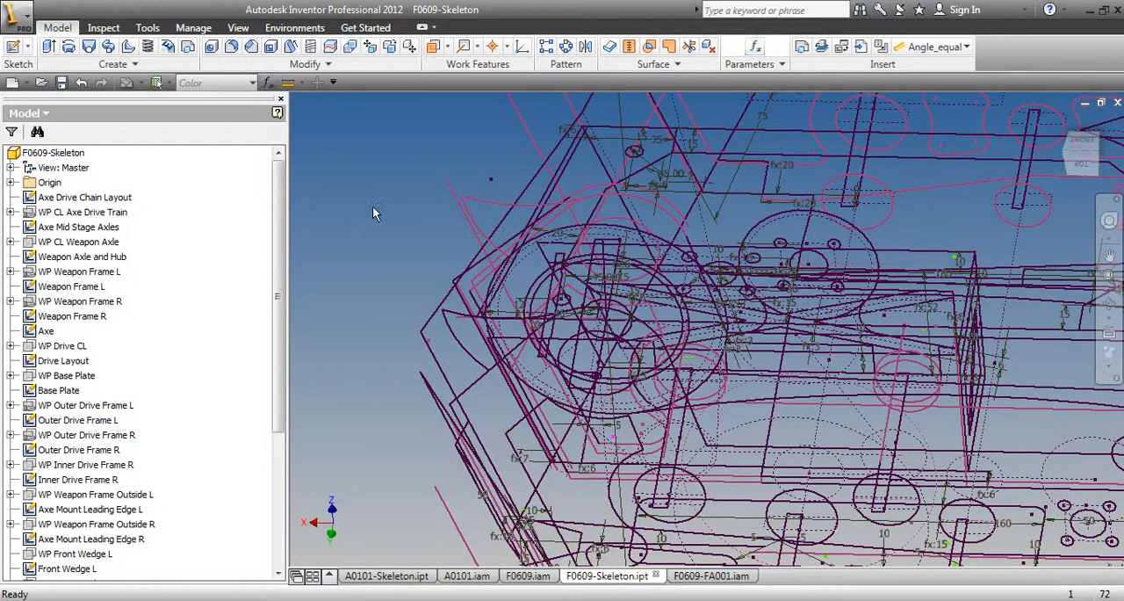
Edit the Axe Drive Chain Layout sketch and delete the 60-degree angle dimension on the 50 mm circle's center line
right_click(99, 201)
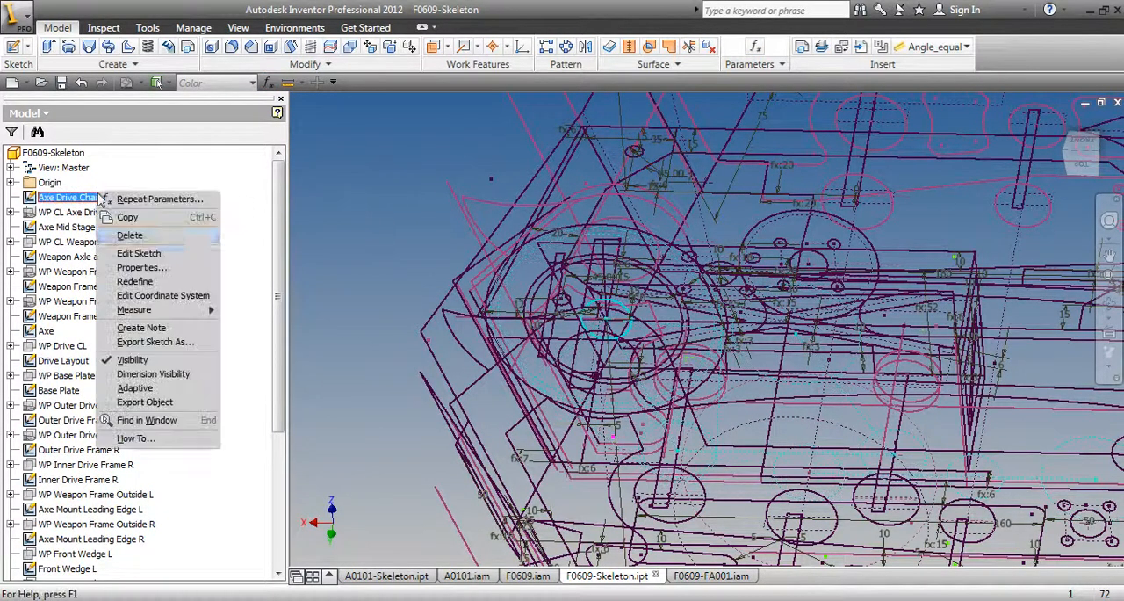
left_click(179, 257)
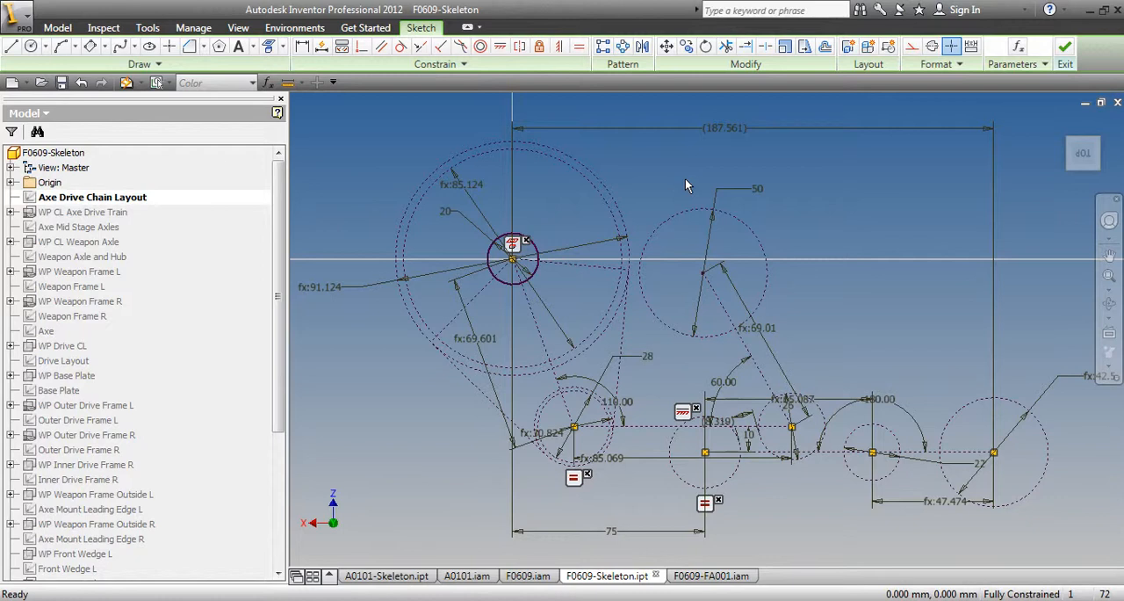
left_click(736, 380)
key("Delete")
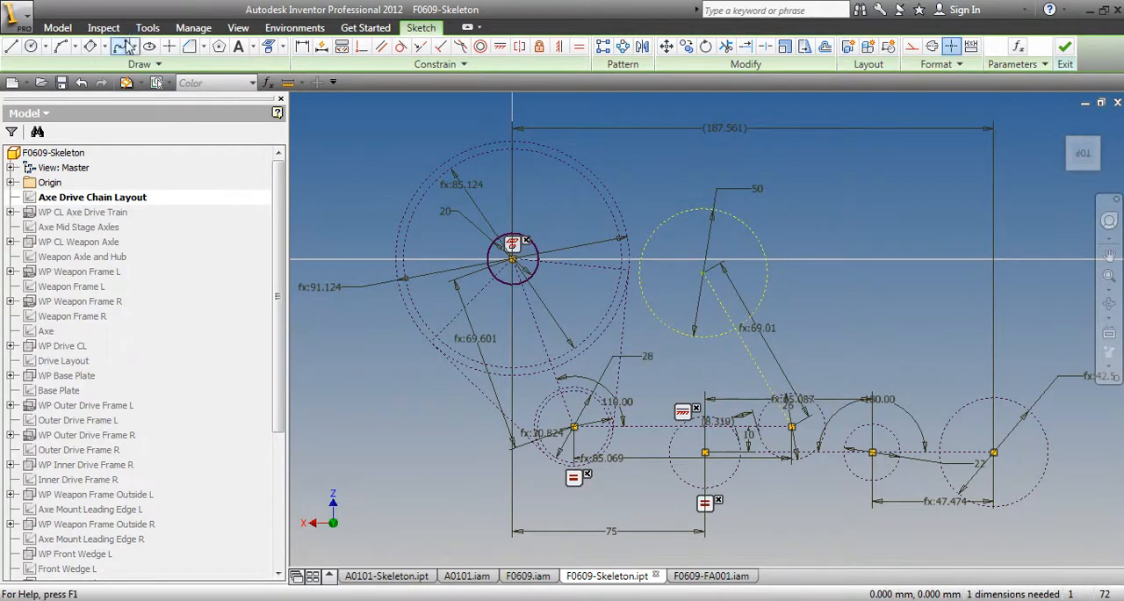
Add an aligned dimension between the weapon axle center and the 50 mm circle's center, driven by the parameter C2C_1_2
left_click(301, 49)
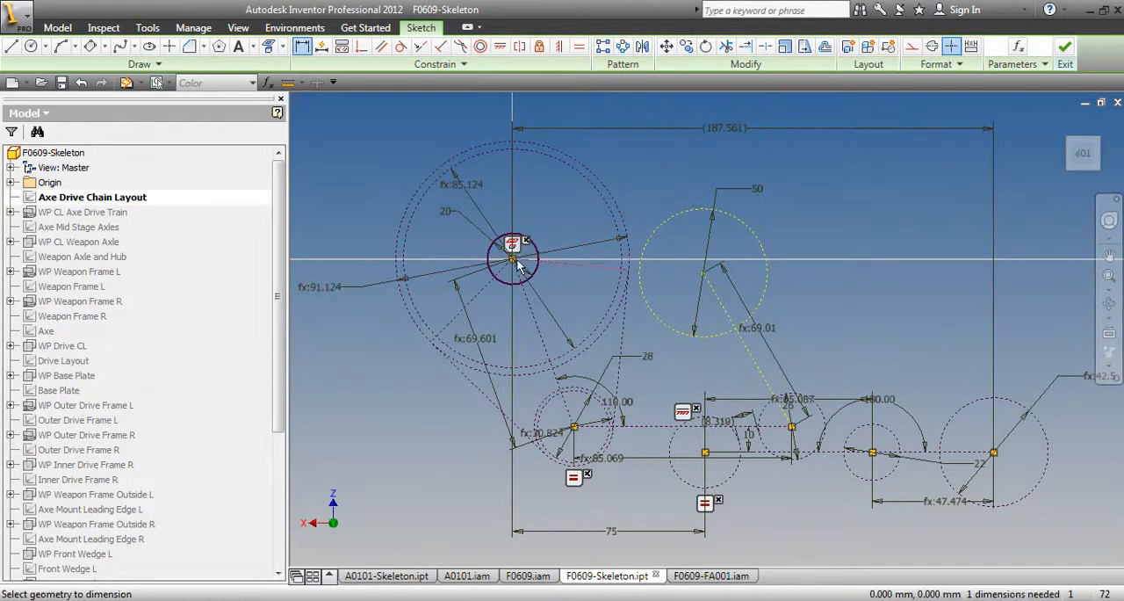
left_click(705, 275)
right_click(667, 165)
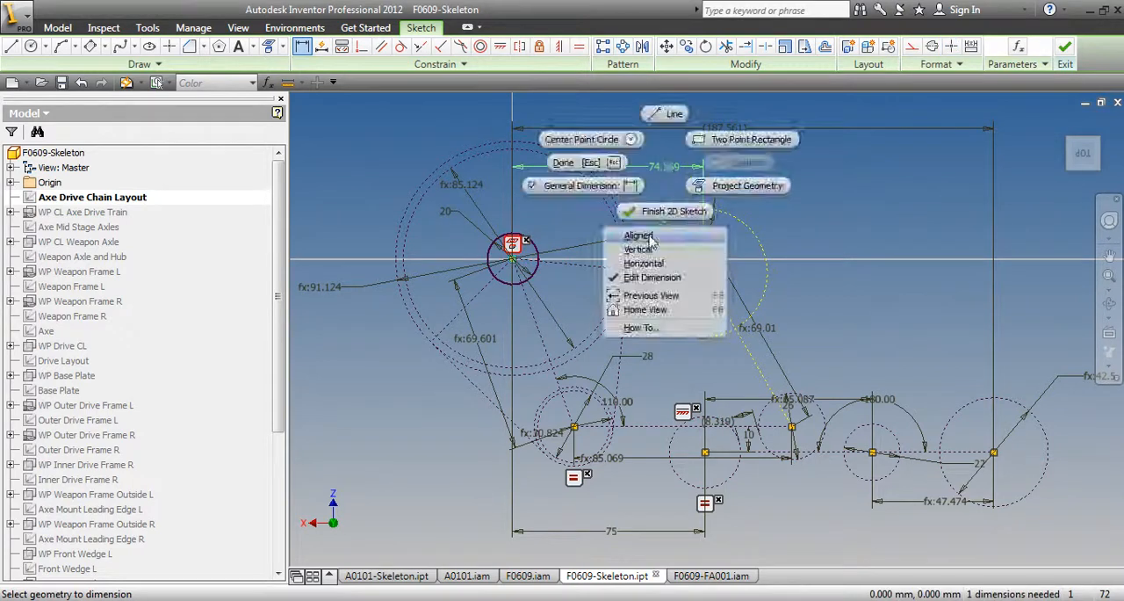
left_click(651, 238)
left_click(665, 181)
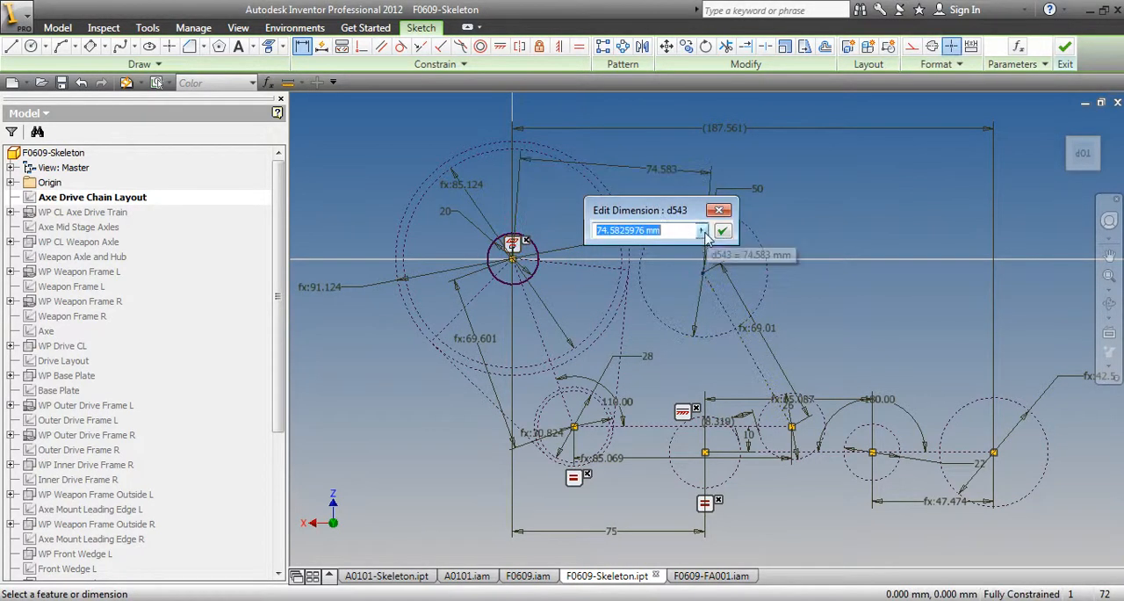
left_click(701, 230)
left_click(801, 290)
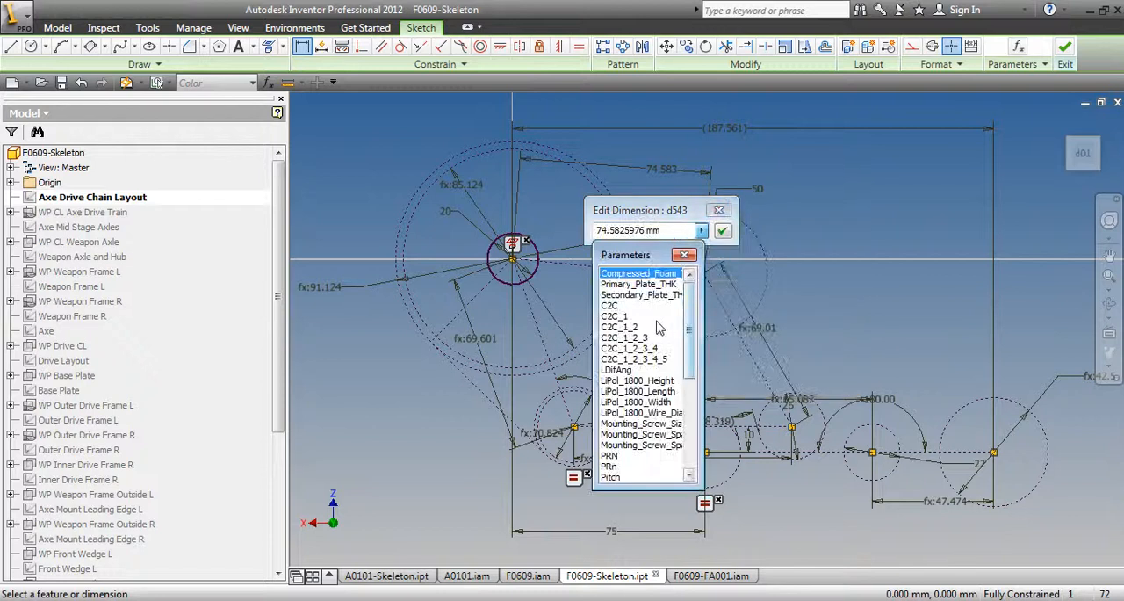
left_click(627, 327)
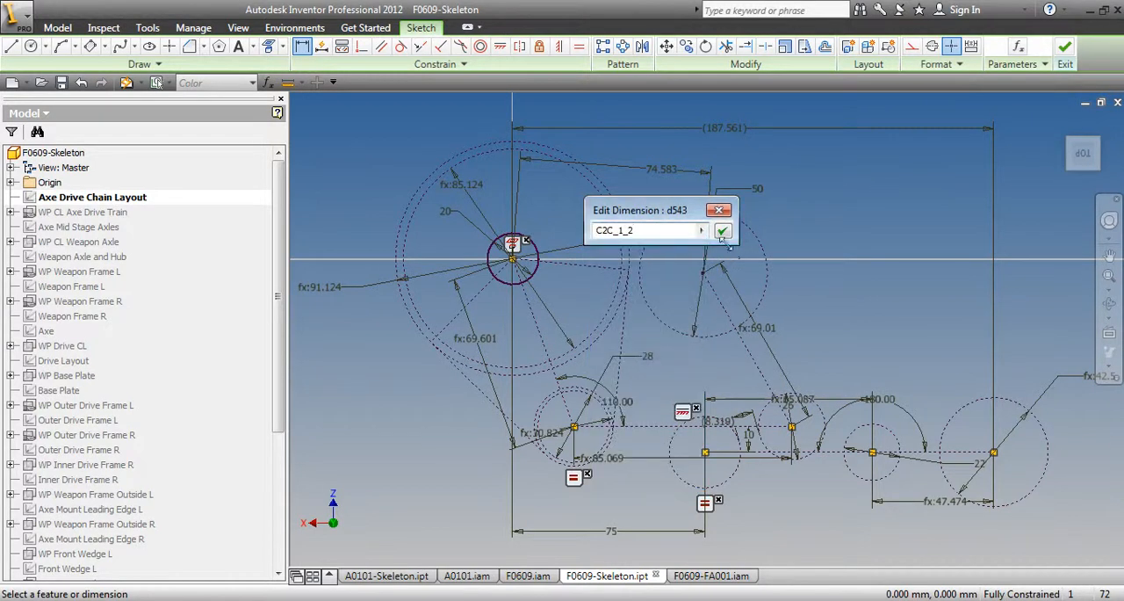
key("Return")
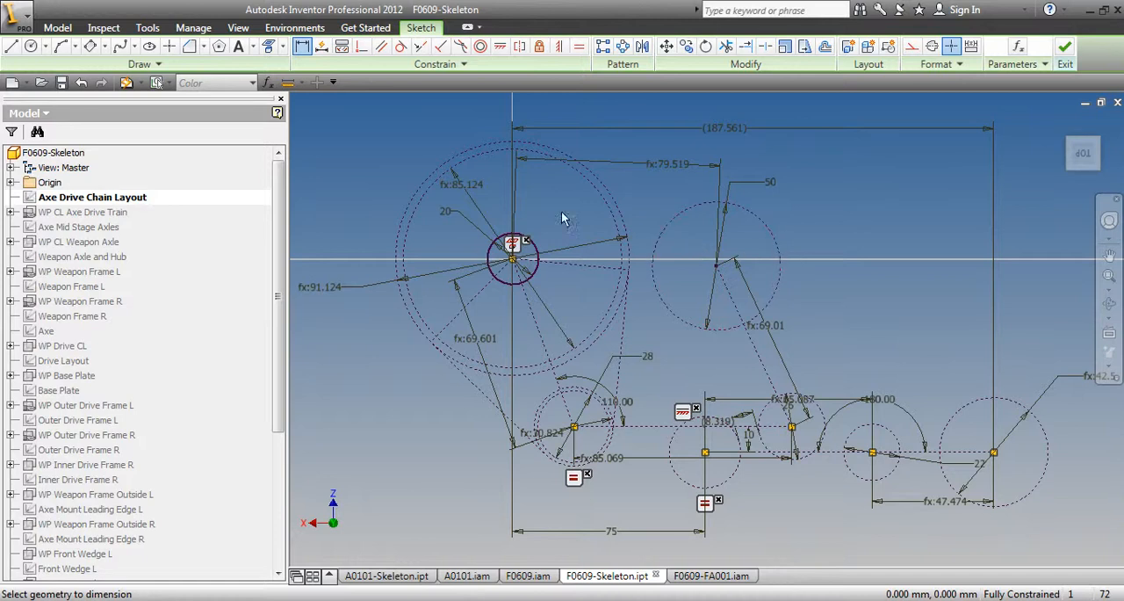
Finish the chain layout sketch and update the F0609 assembly with the skeleton changes
right_click(334, 145)
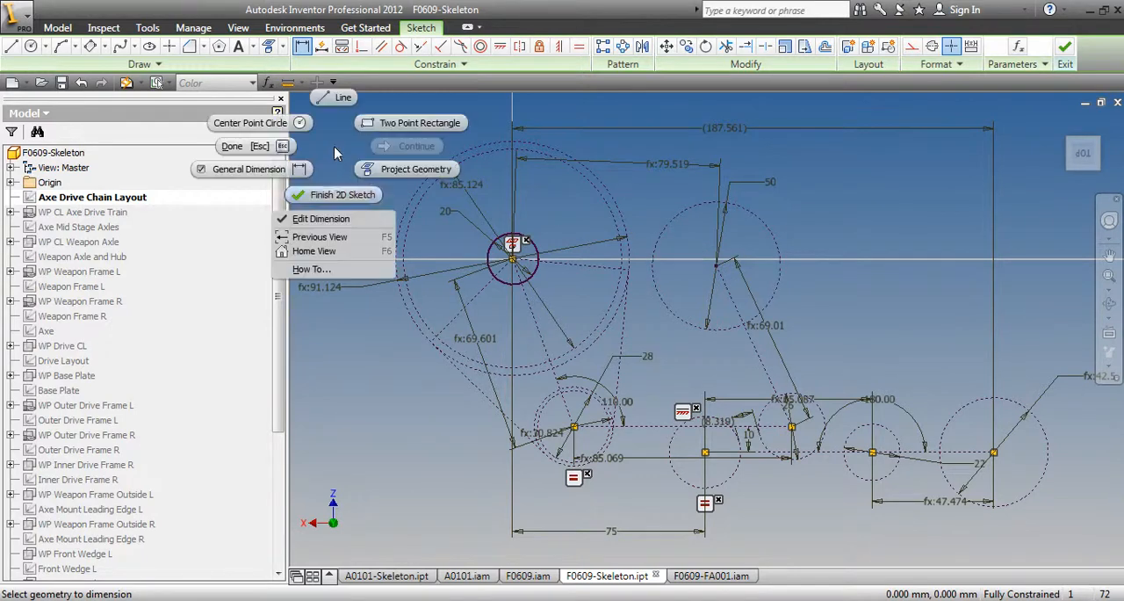
left_click(327, 193)
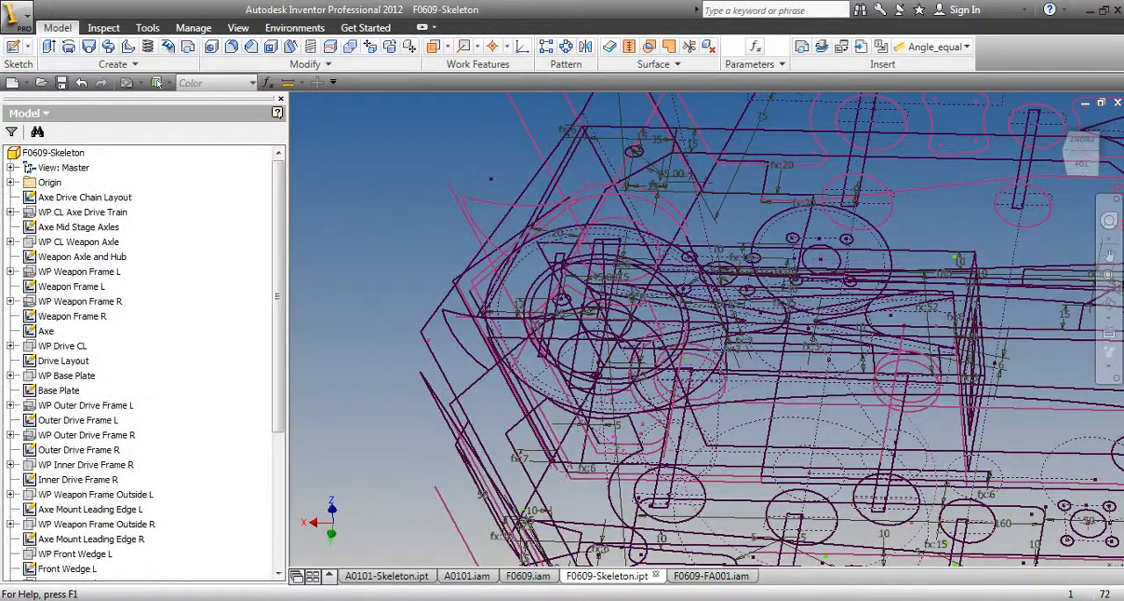
left_click(527, 577)
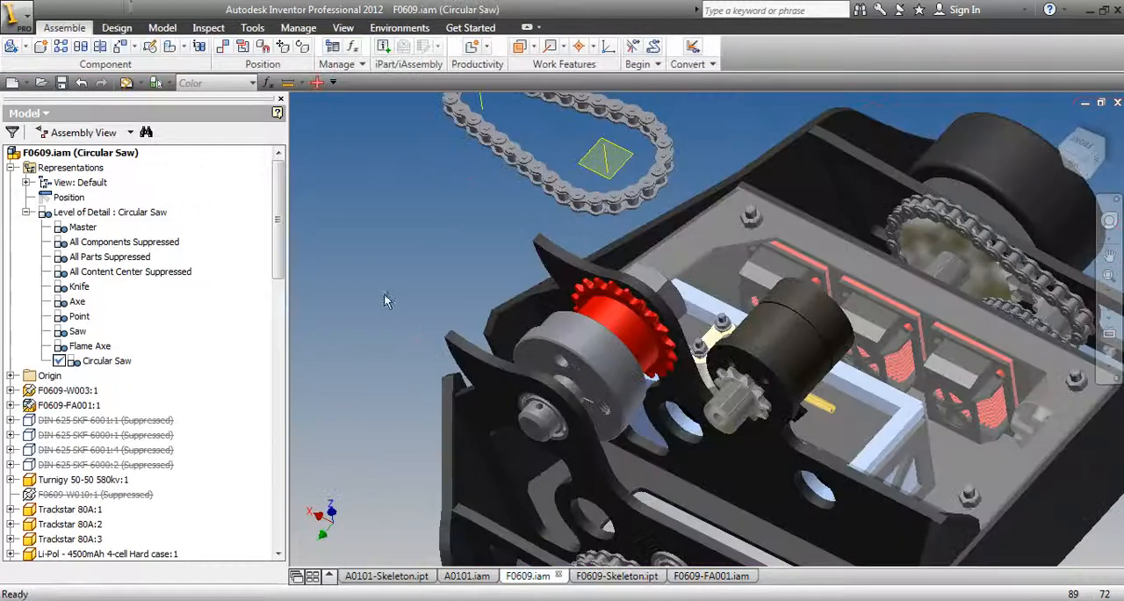
left_click(126, 83)
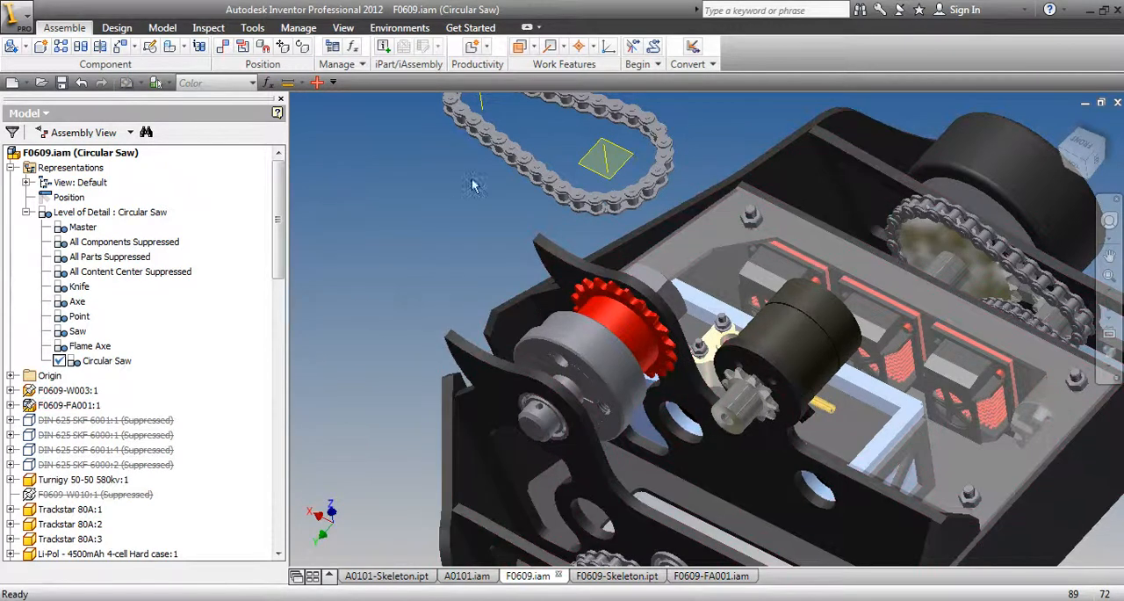
Rotate the loose roller chain freely so its loop turns roughly towards the plane of the sprockets
left_click(505, 168)
left_click(317, 81)
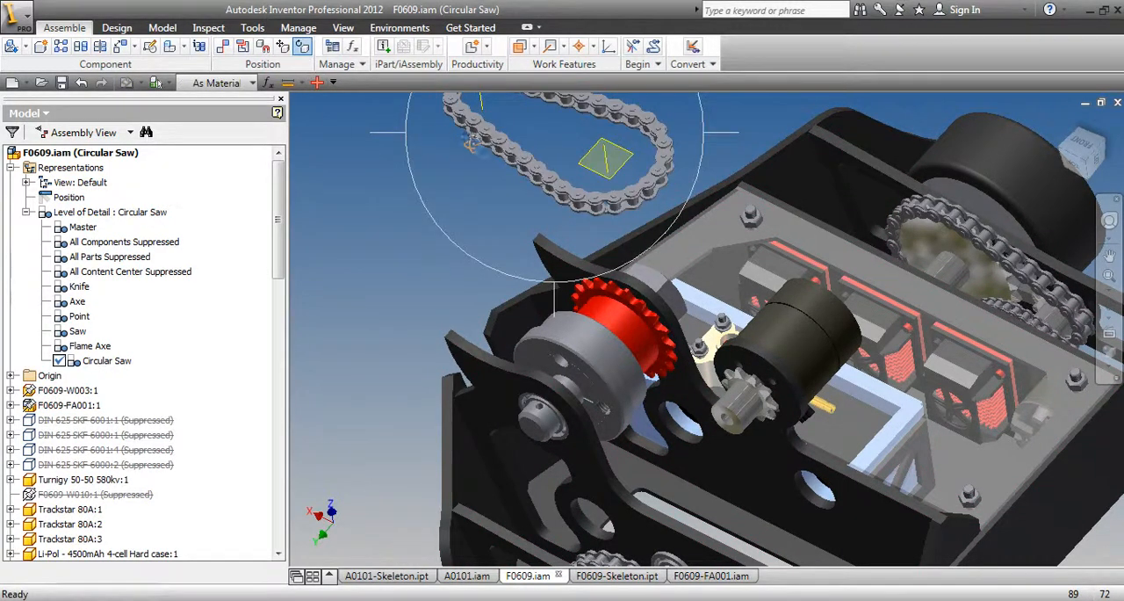
mouse_move(513, 197)
left_mouse_down()
mouse_move(475, 160)
mouse_move(495, 190)
left_mouse_up()
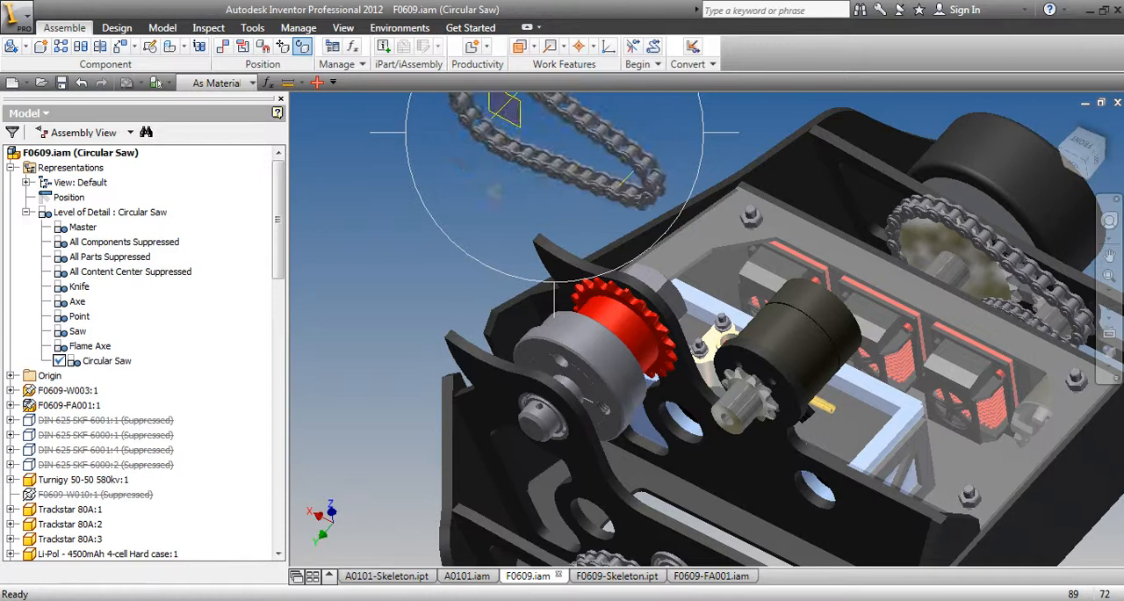
key("Escape")
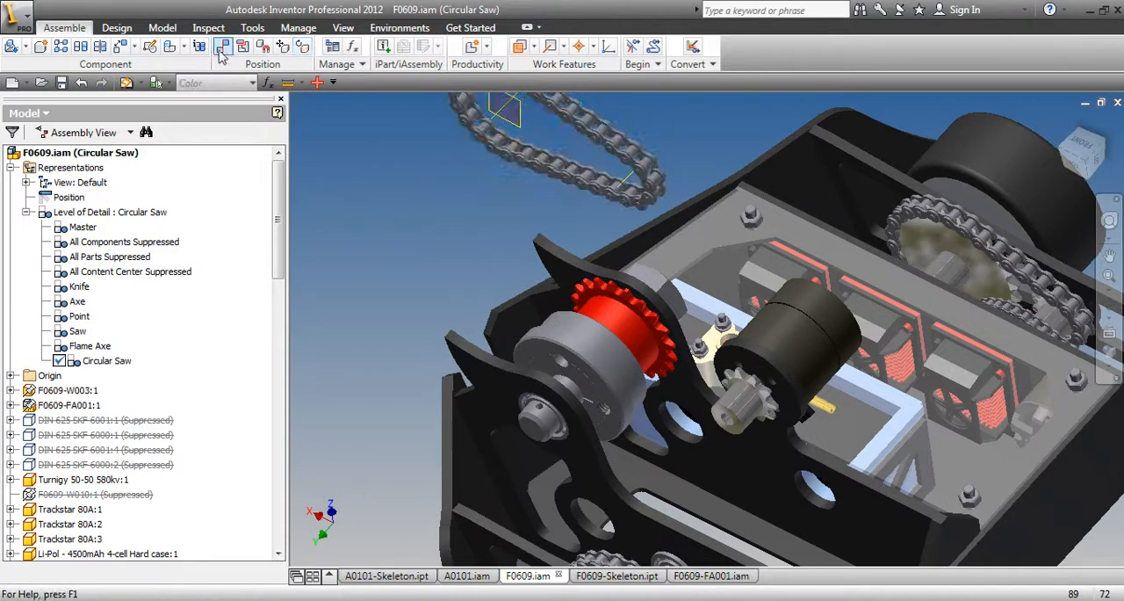
key("c")
left_click(516, 122)
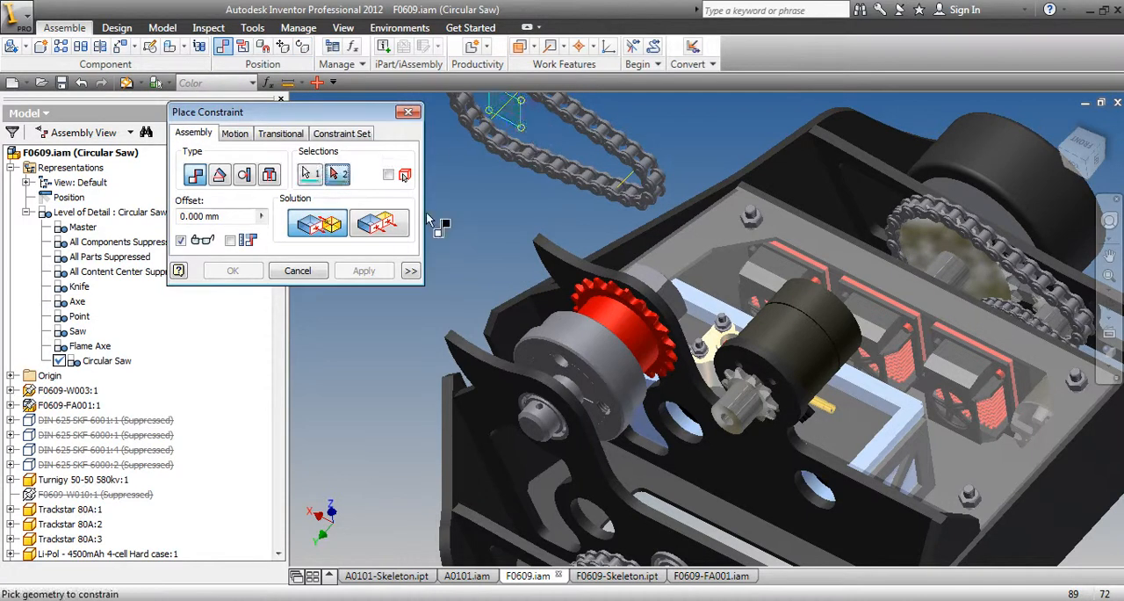
left_click(277, 389)
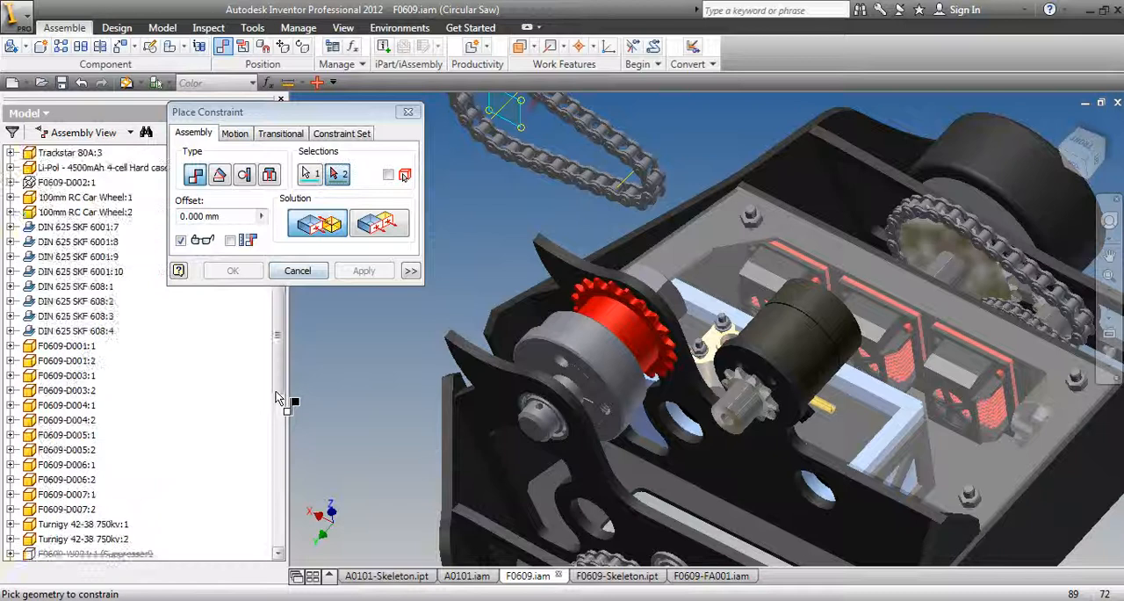
left_click(278, 406)
left_click_drag(279, 413, 280, 465)
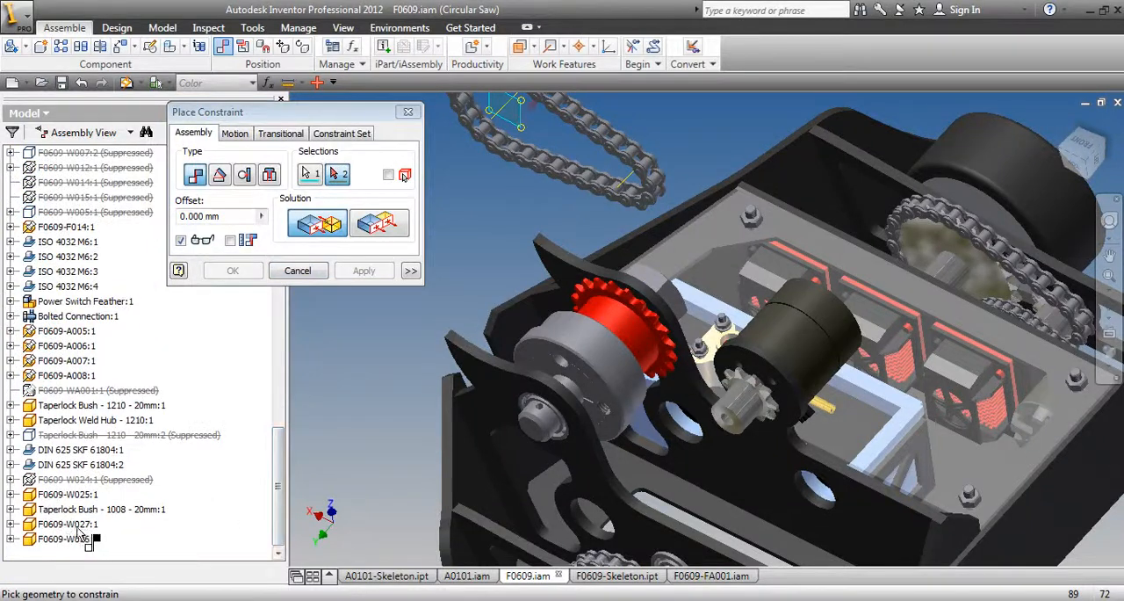
left_click(12, 494)
double_click(63, 450)
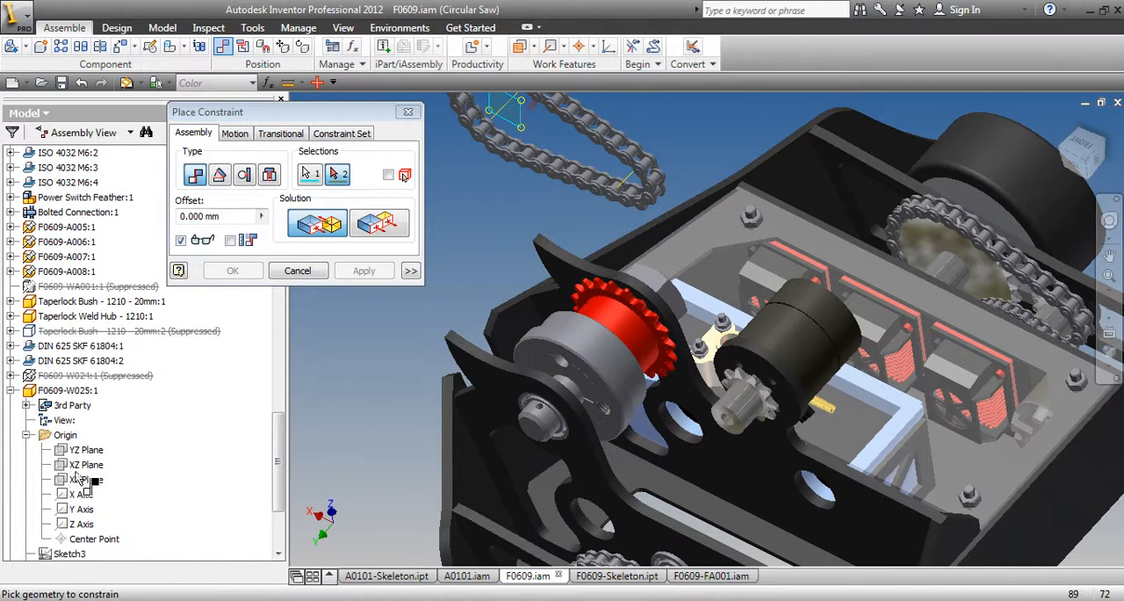
left_click(279, 272)
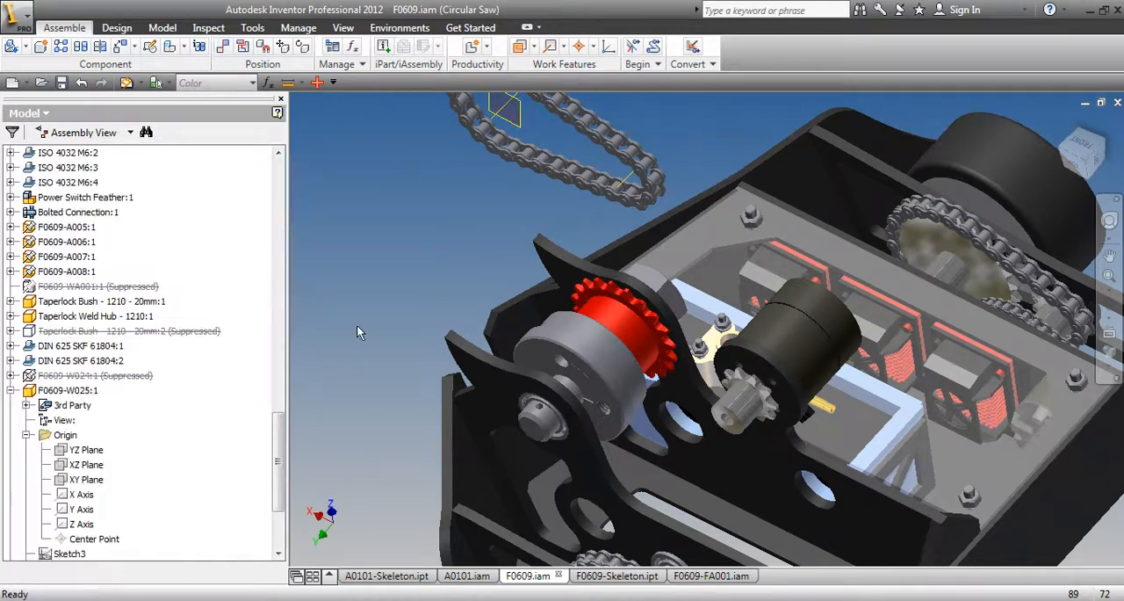
In wireframe display, mate the loose chain's work plane to the XY Plane of F0609-W025 with a 0 mm offset
left_click(569, 311)
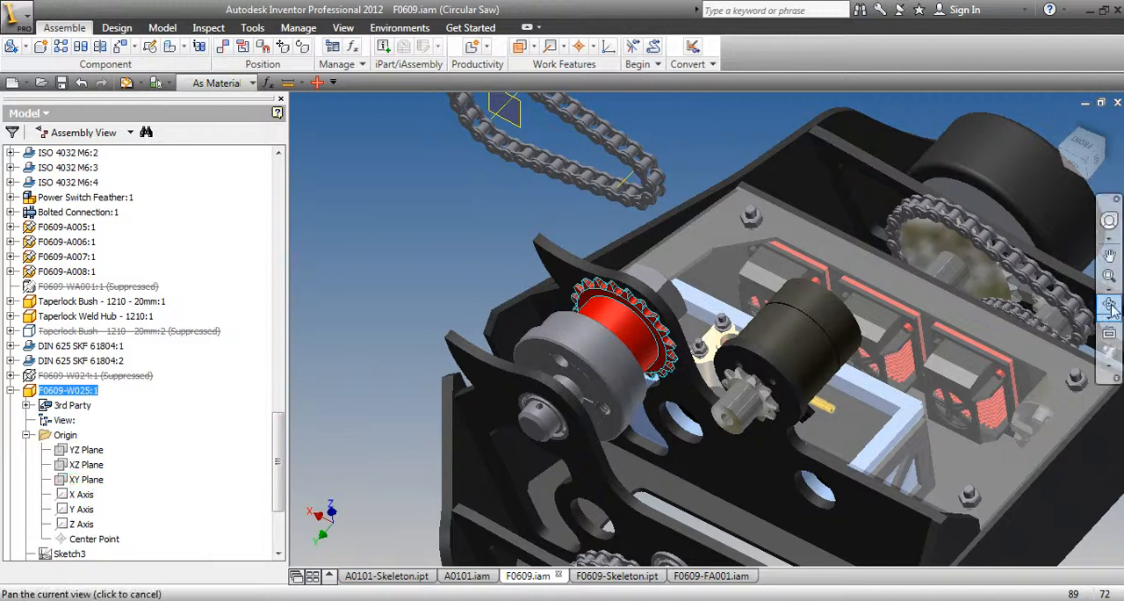
left_click(1111, 372)
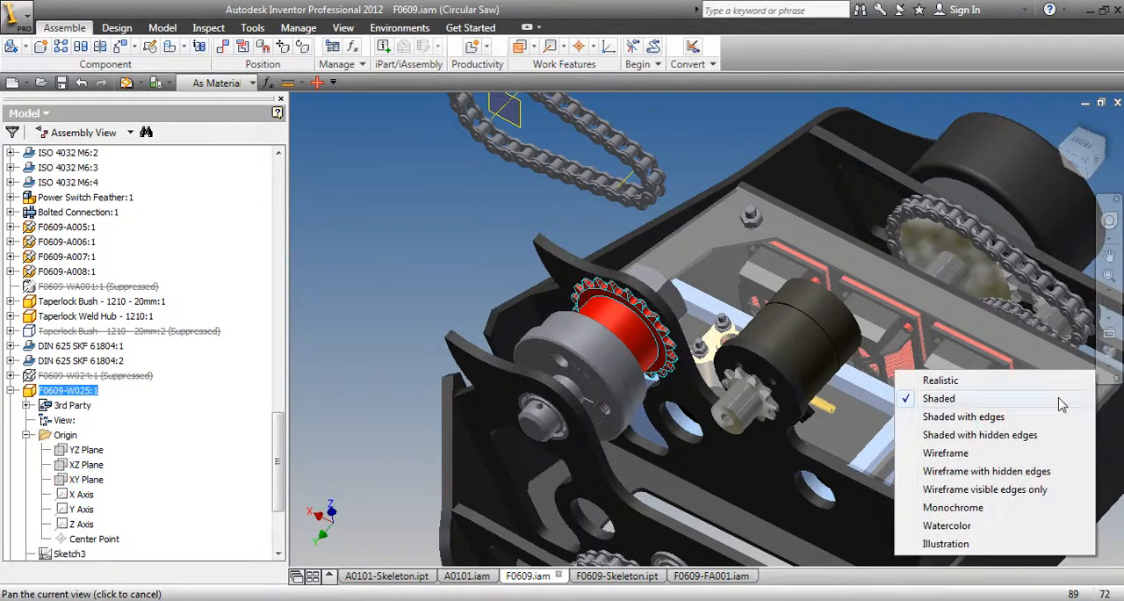
left_click(975, 452)
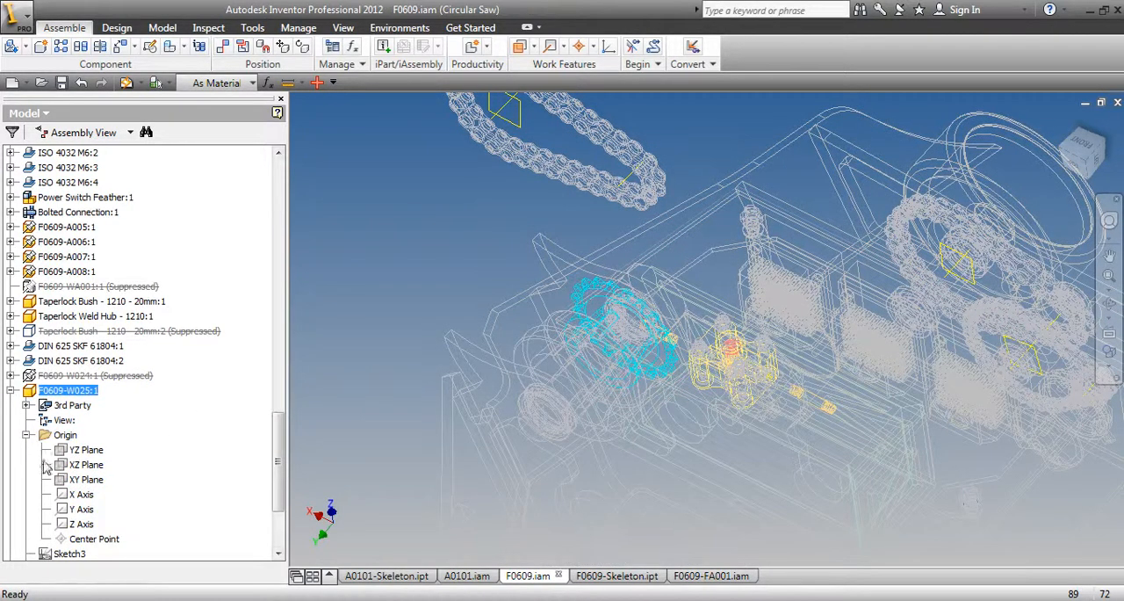
left_click(84, 479)
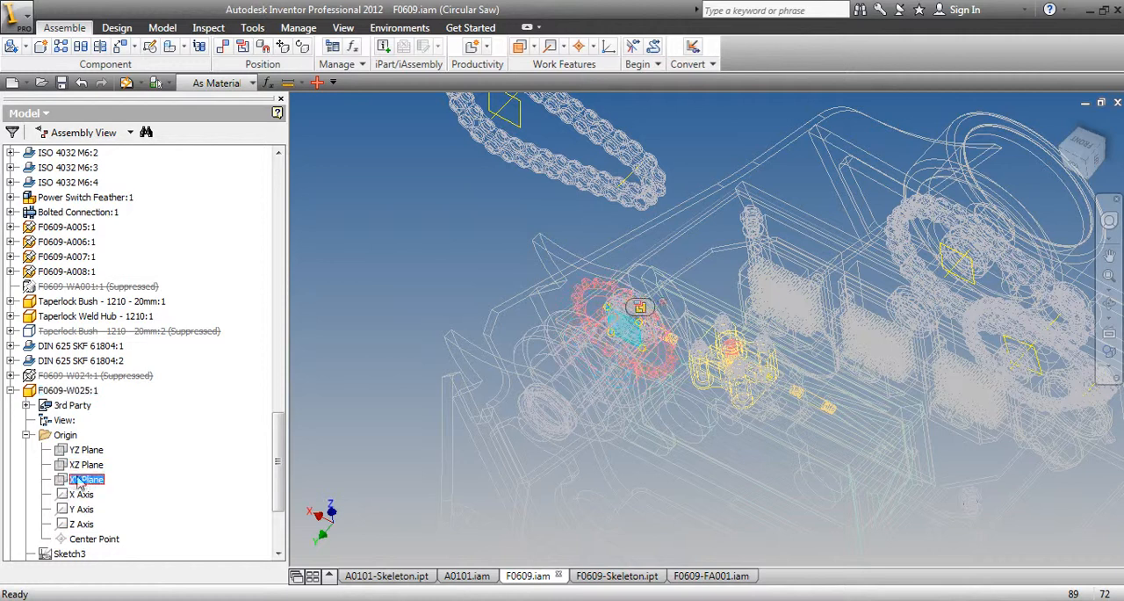
left_click(366, 300)
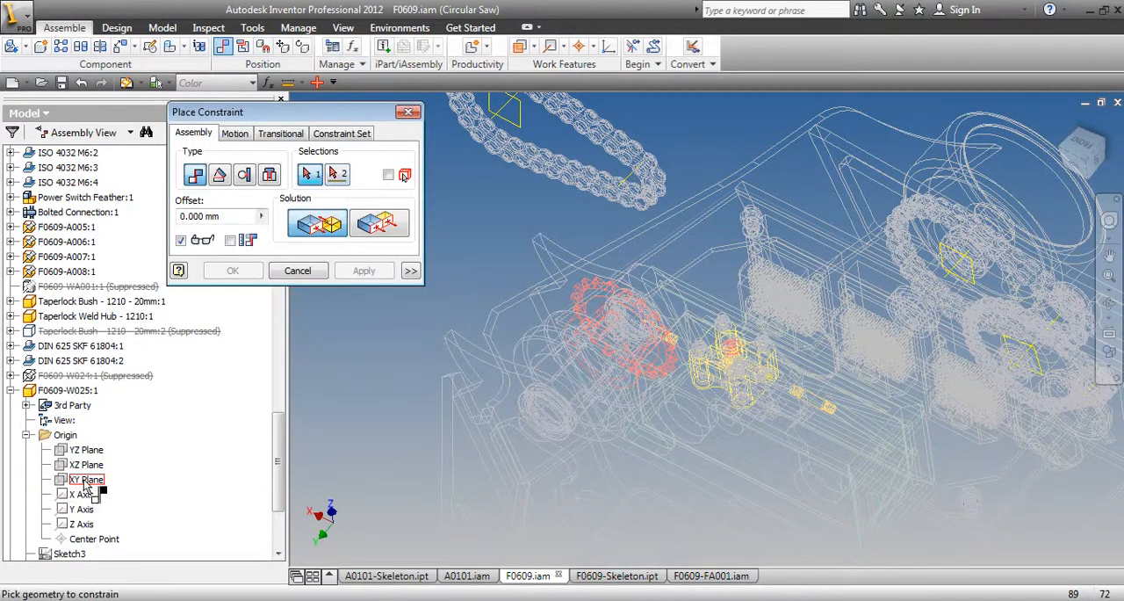
left_click(525, 118)
left_click(90, 482)
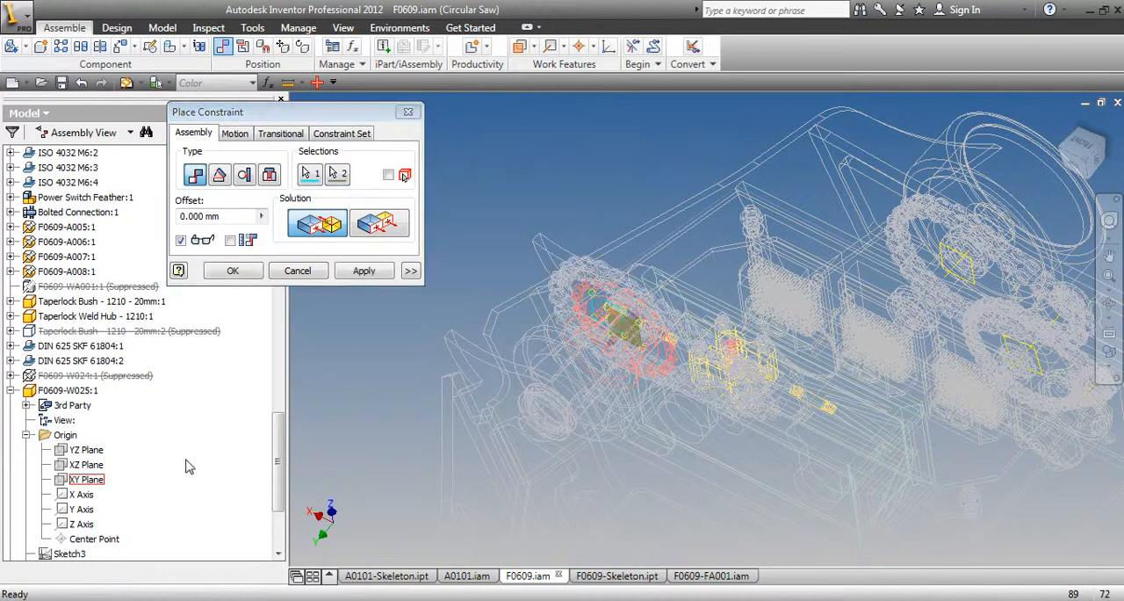
left_click(363, 271)
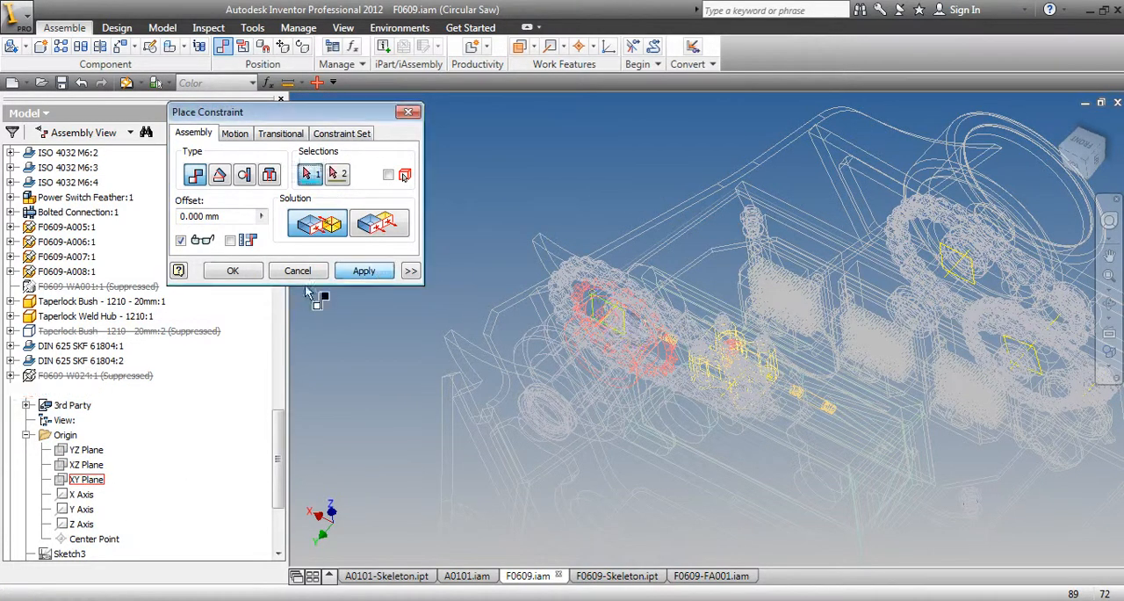
left_click(299, 270)
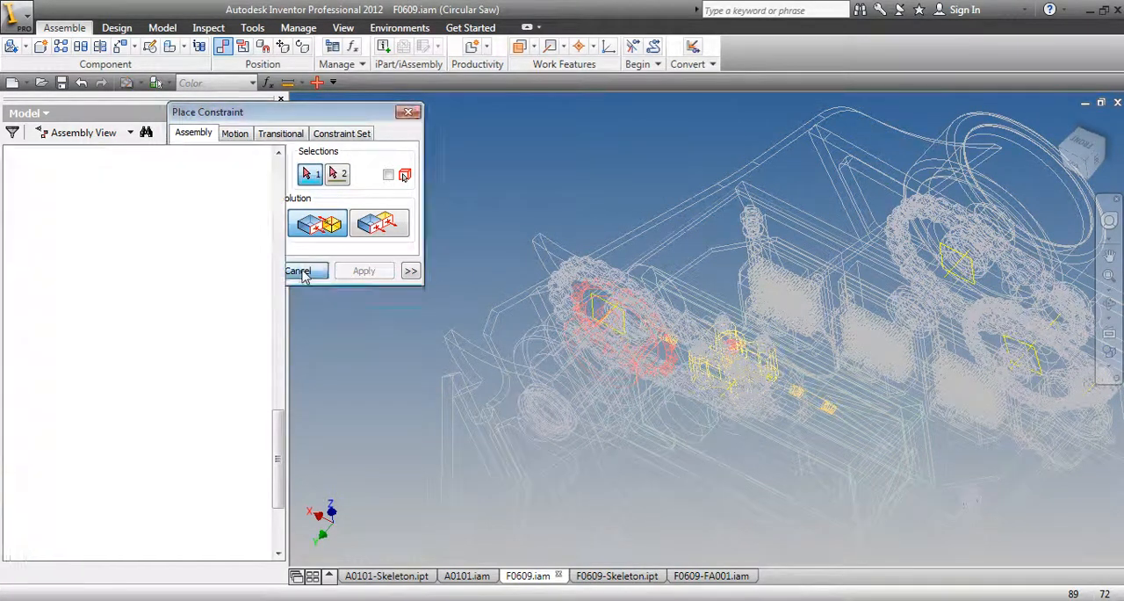
Restore the shaded display and move the chain away from the sprockets within its constrained plane
left_click(1104, 376)
left_click(938, 398)
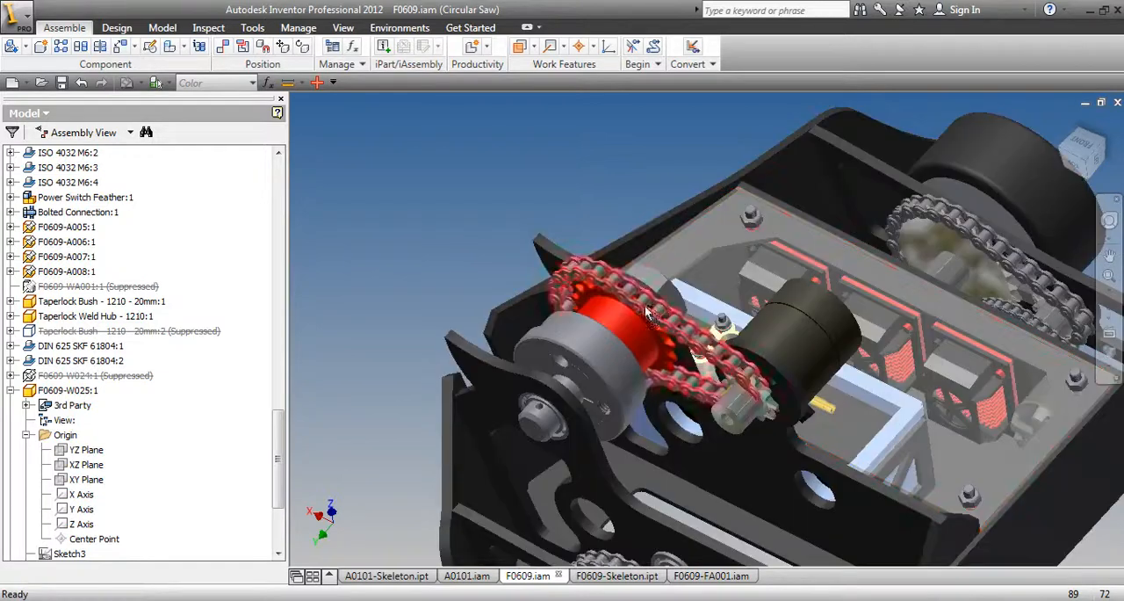
left_click_drag(629, 276, 519, 134)
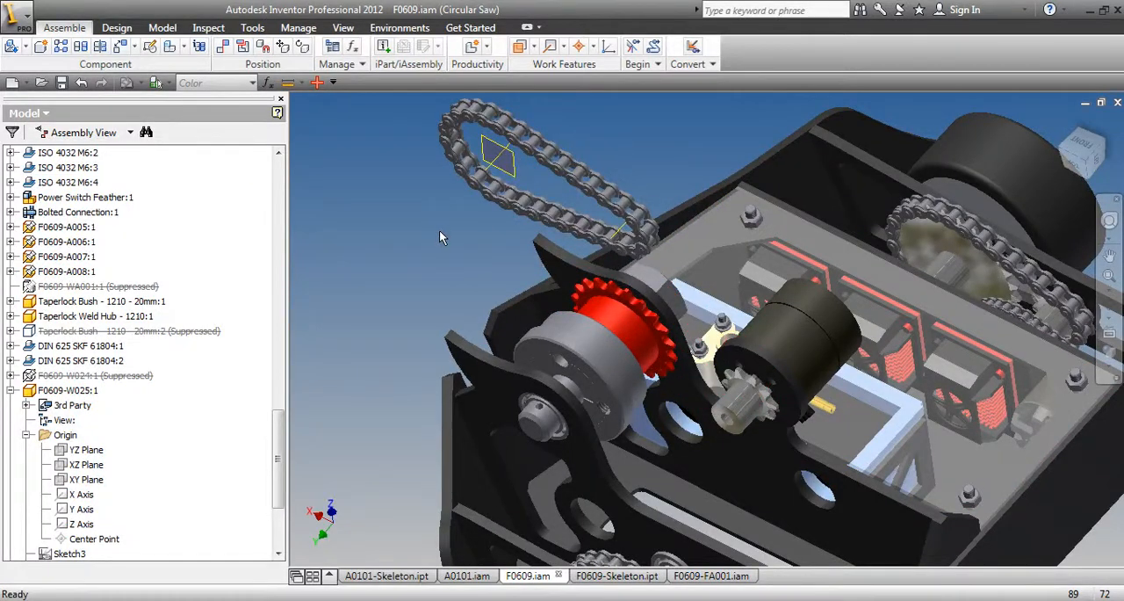
Mate the axis at the chain's small end to the motor shaft axis with a 0 mm offset
left_click(224, 47)
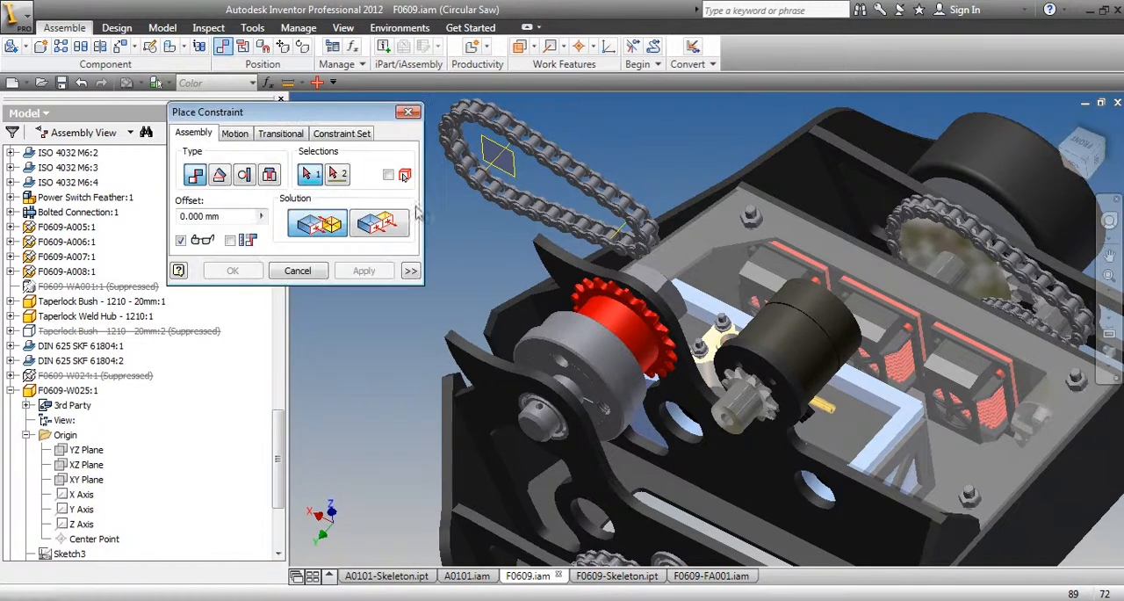
left_click(621, 232)
left_click(793, 353)
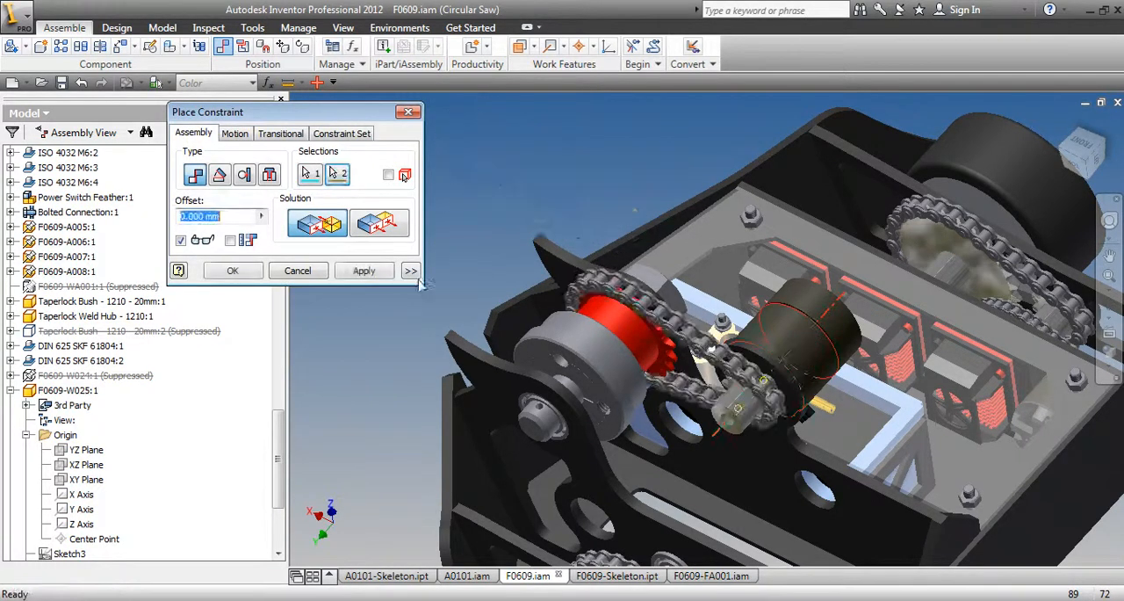
left_click(363, 270)
left_click(299, 270)
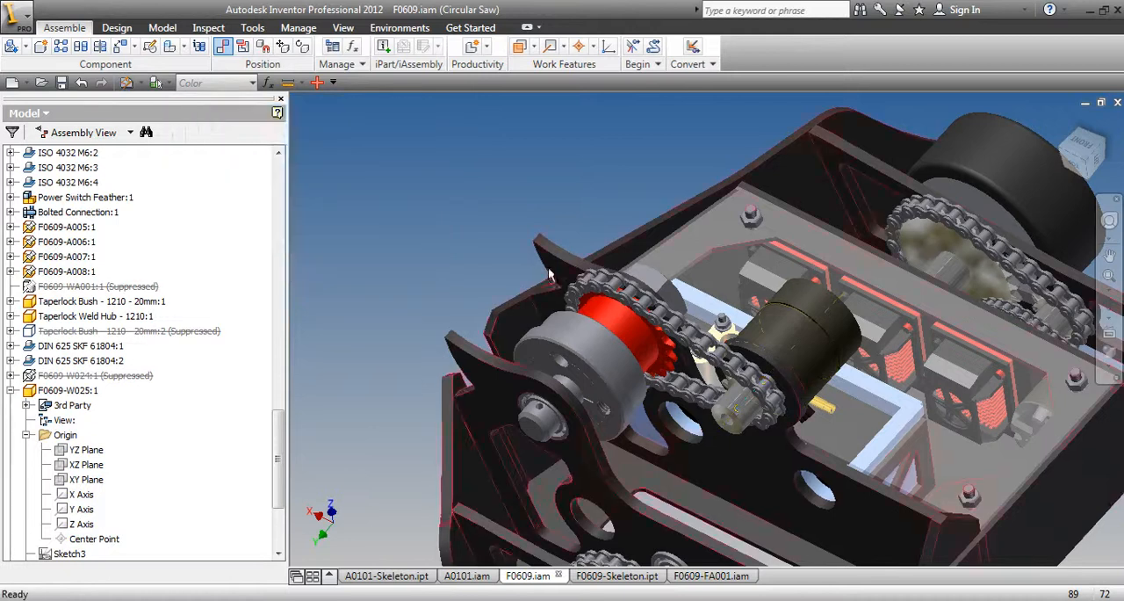
Swing the chain off the red sprocket and mate its large-end axis to that sprocket's axis with a 0 mm offset
left_click_drag(592, 286, 619, 160)
left_click(538, 156)
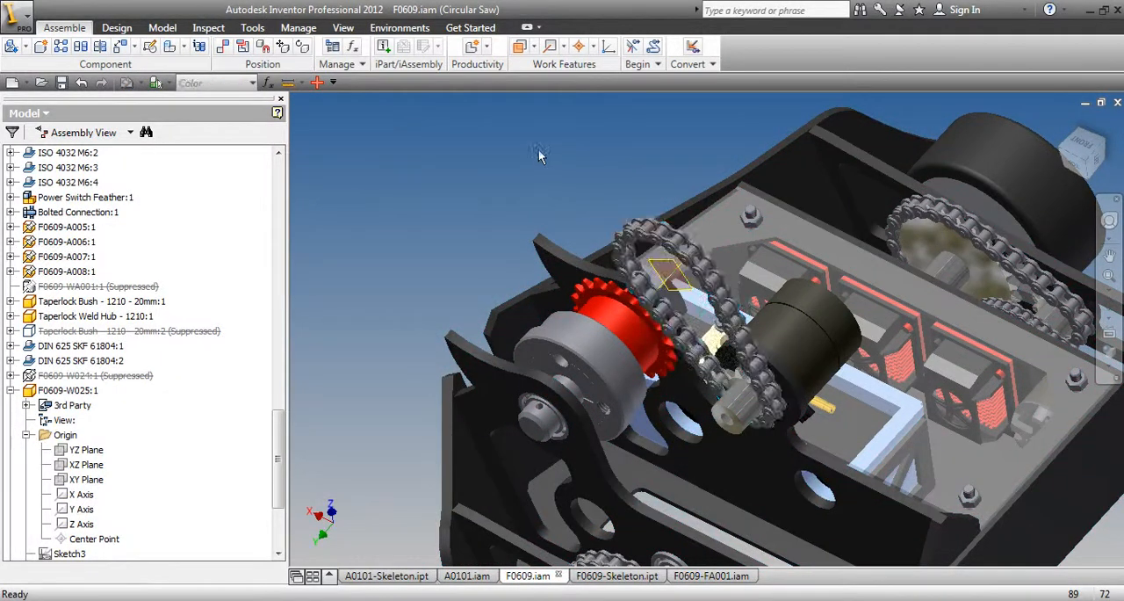
left_click(225, 47)
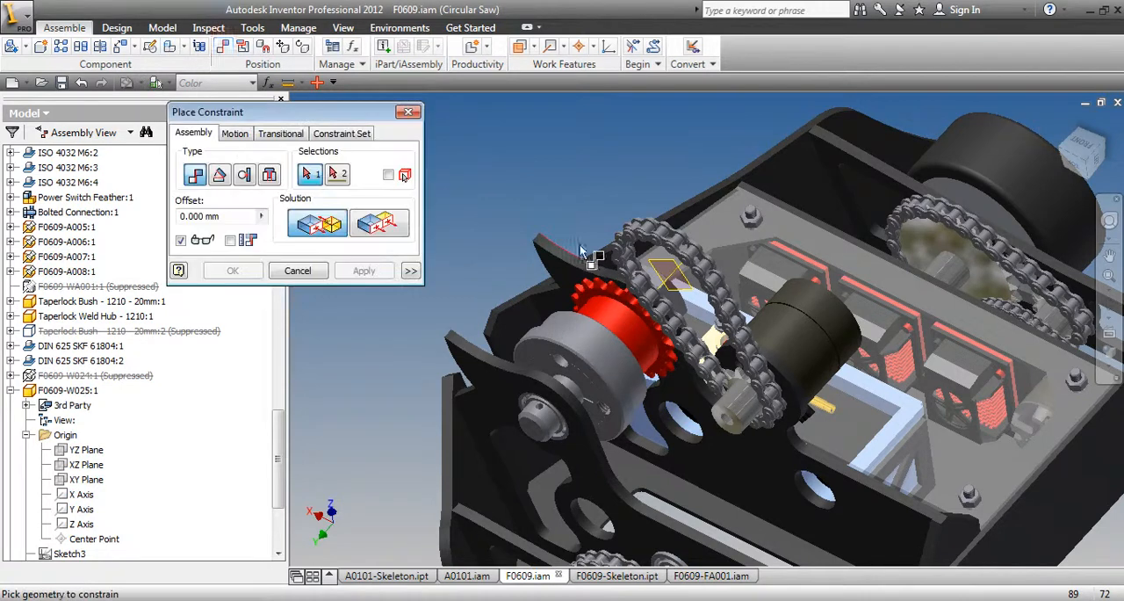
left_click(665, 296)
left_click(625, 338)
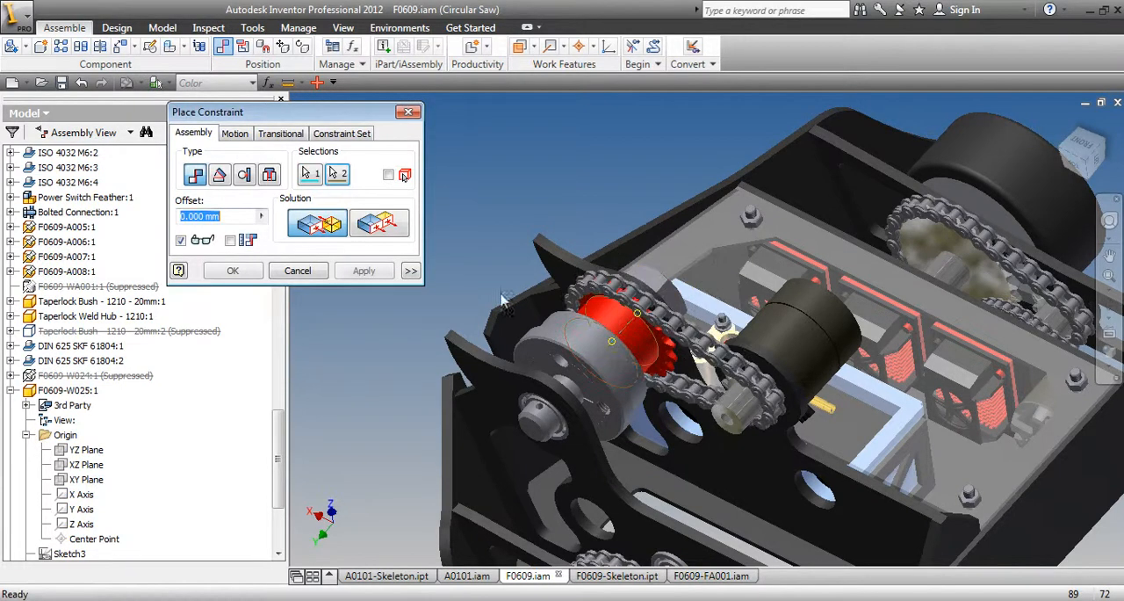
left_click(364, 271)
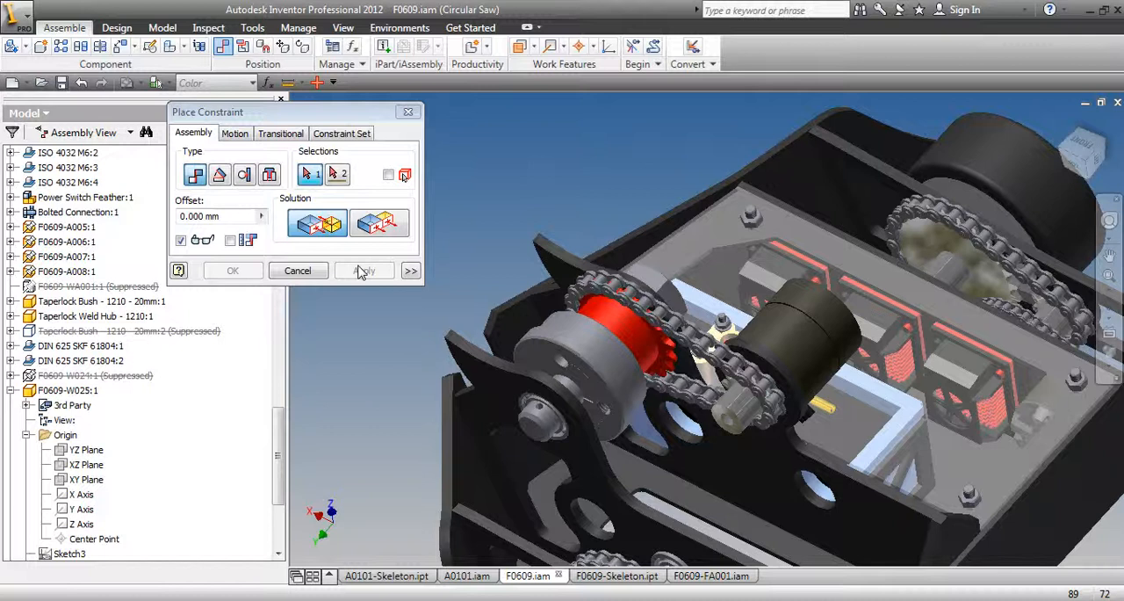
left_click(297, 270)
Examine the mounted chain and the whole robot from the side, then view the F0609-FA001 frame assembly
scroll(406, 307, "up", 3)
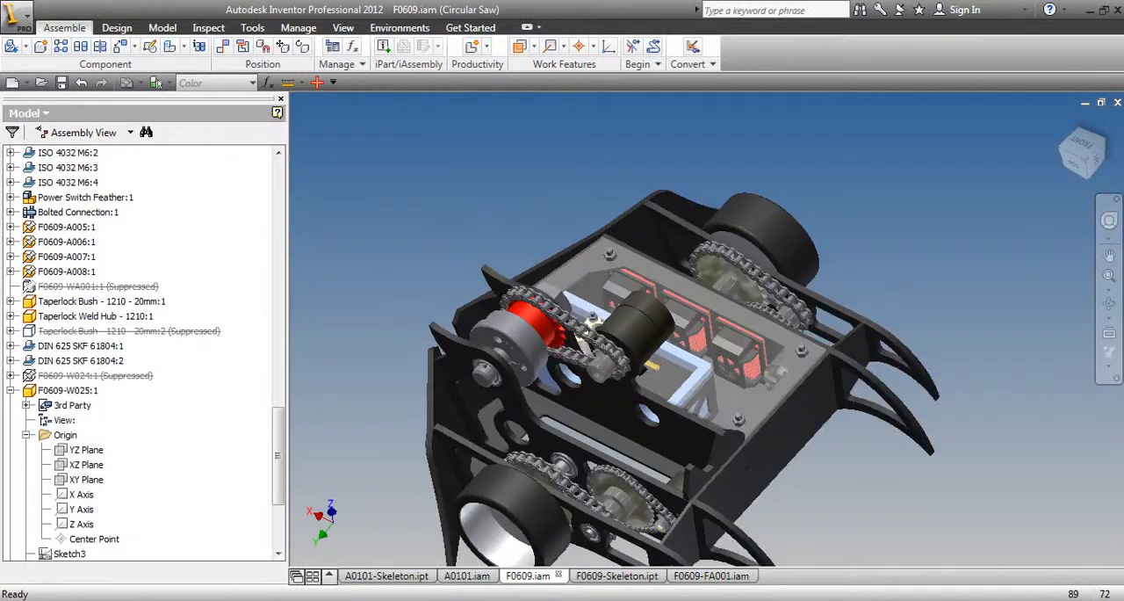
left_click(1109, 303)
left_click_drag(1065, 324, 596, 444)
left_click_drag(690, 357, 562, 355)
key("Escape")
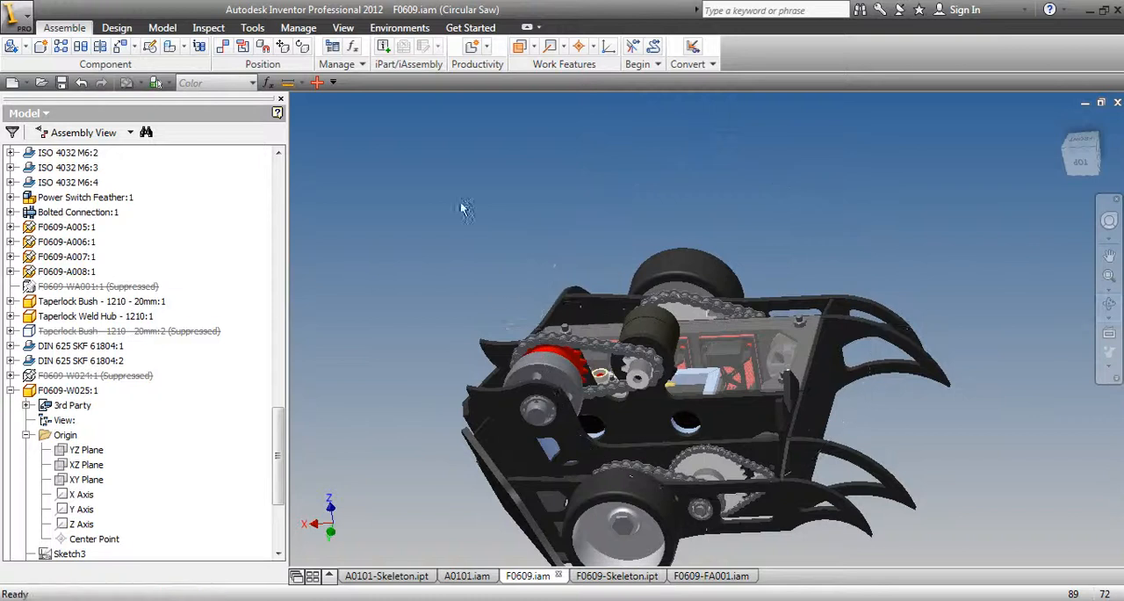
left_click(9, 390)
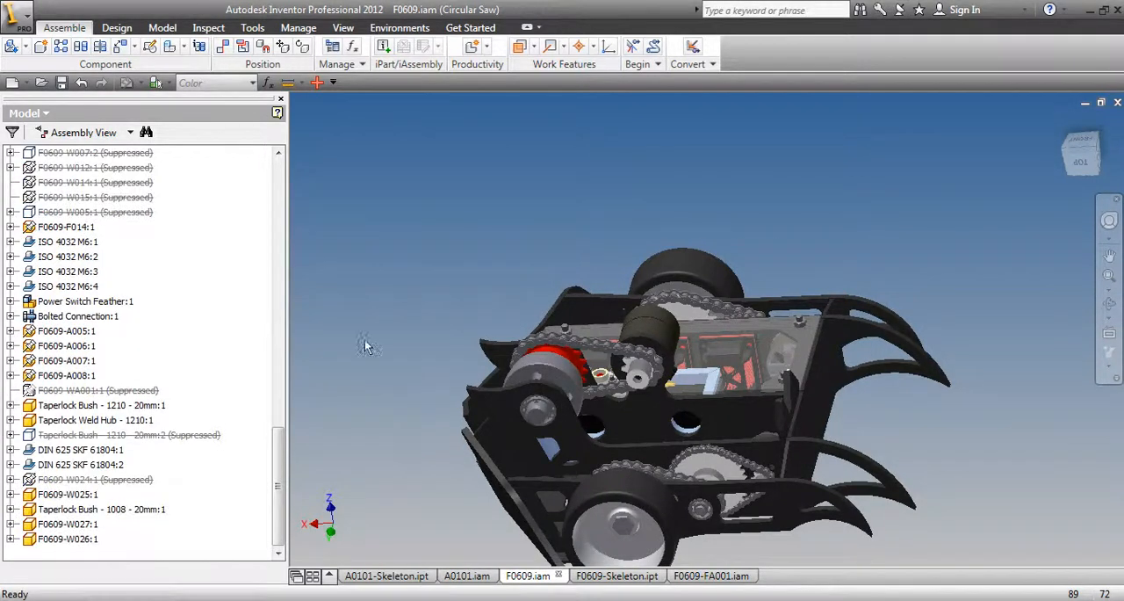
left_click(713, 576)
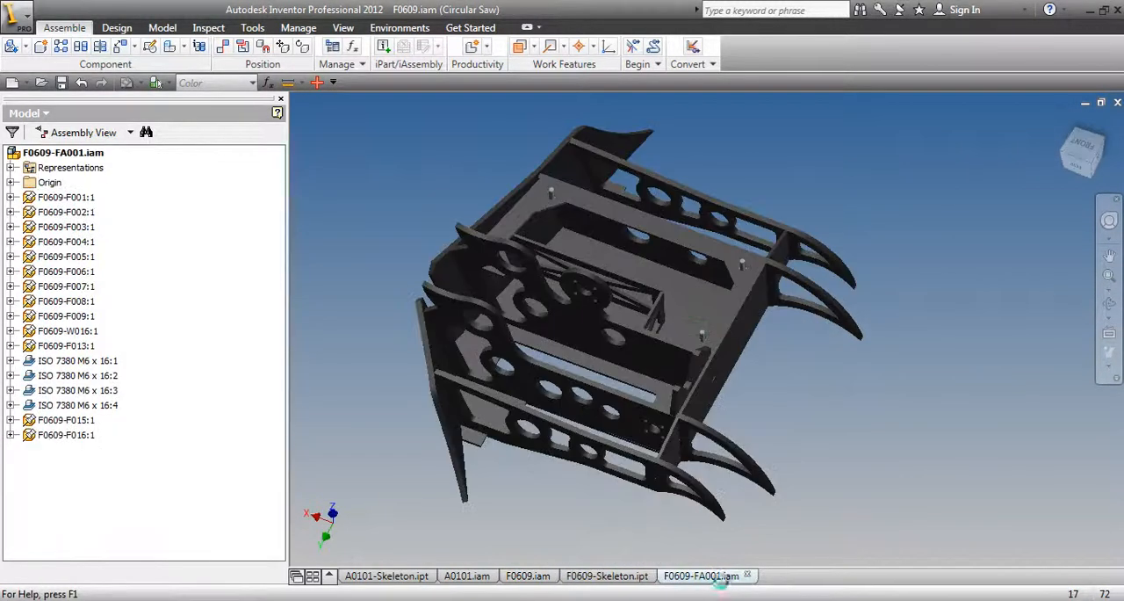
Switch to the F0609-Skeleton part and create a new sketch on its origin XZ Plane
left_click(607, 576)
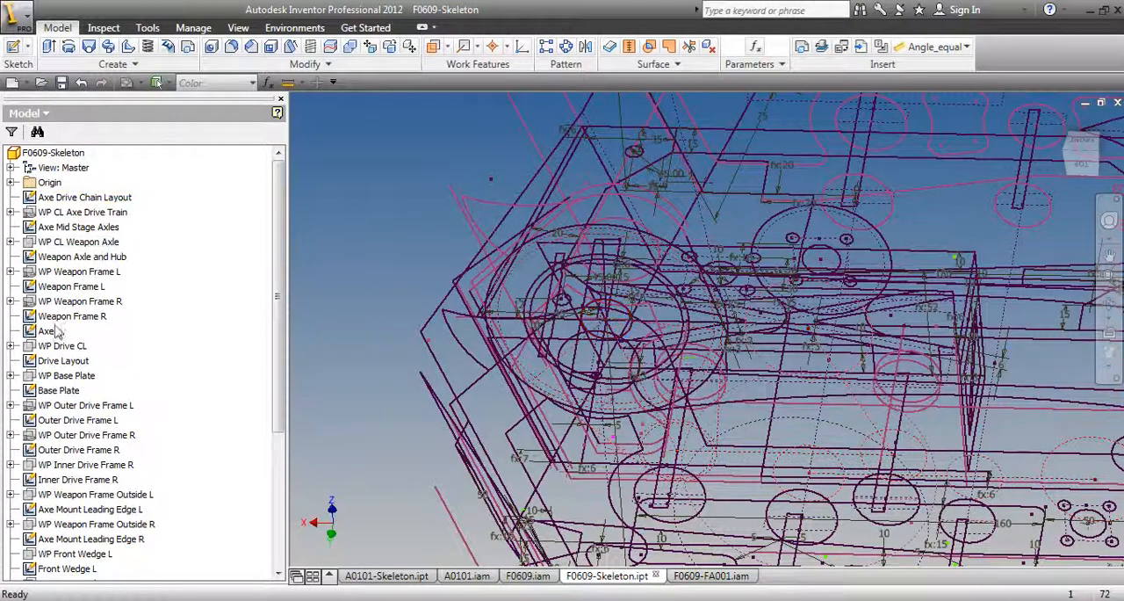
left_click(10, 181)
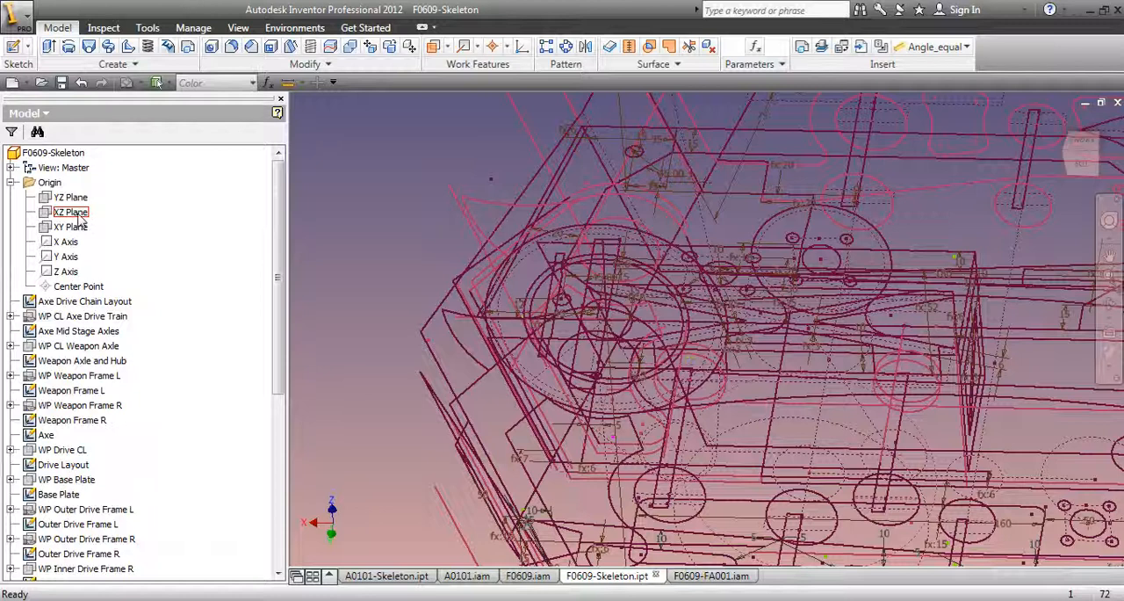
left_click(80, 219)
scroll(515, 324, "down", 5)
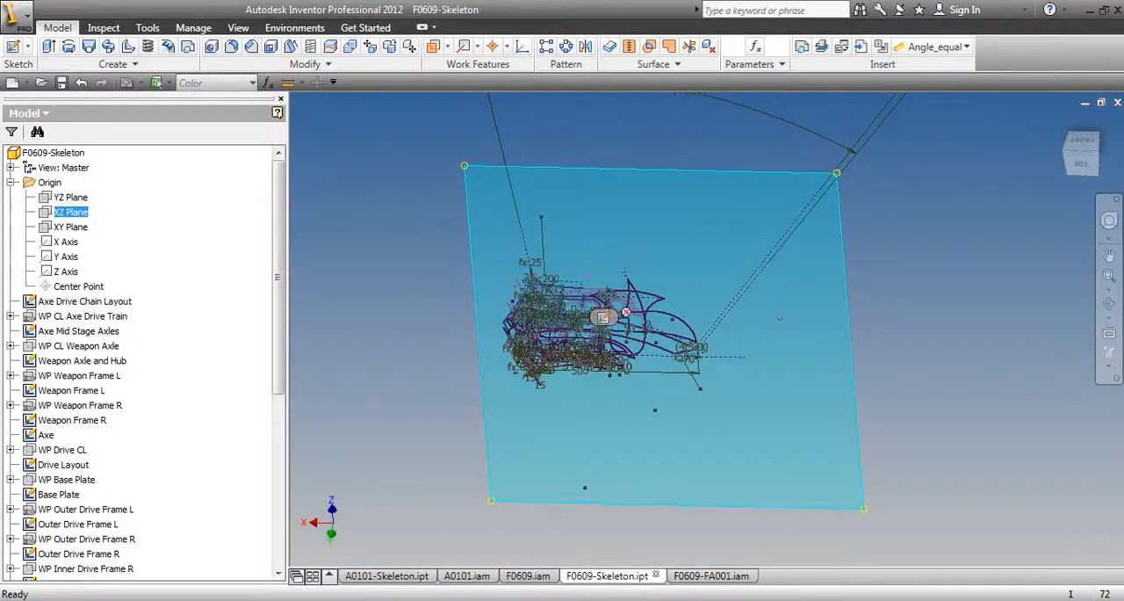
left_click(1109, 303)
left_click_drag(794, 273, 669, 340)
middle_click_drag(669, 340, 673, 307, "shift")
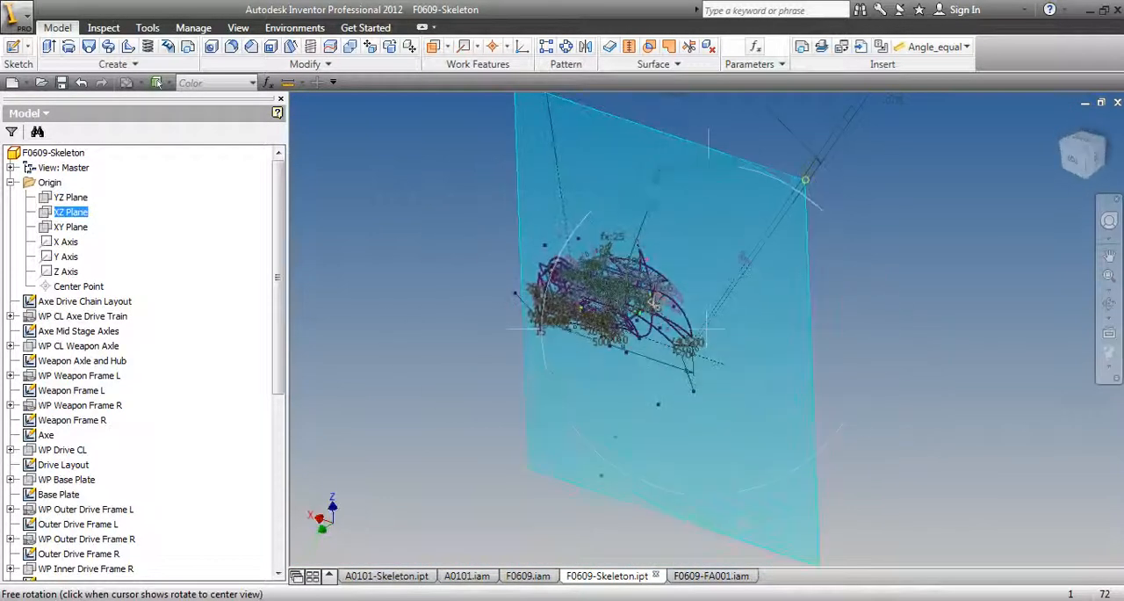
right_click(73, 220)
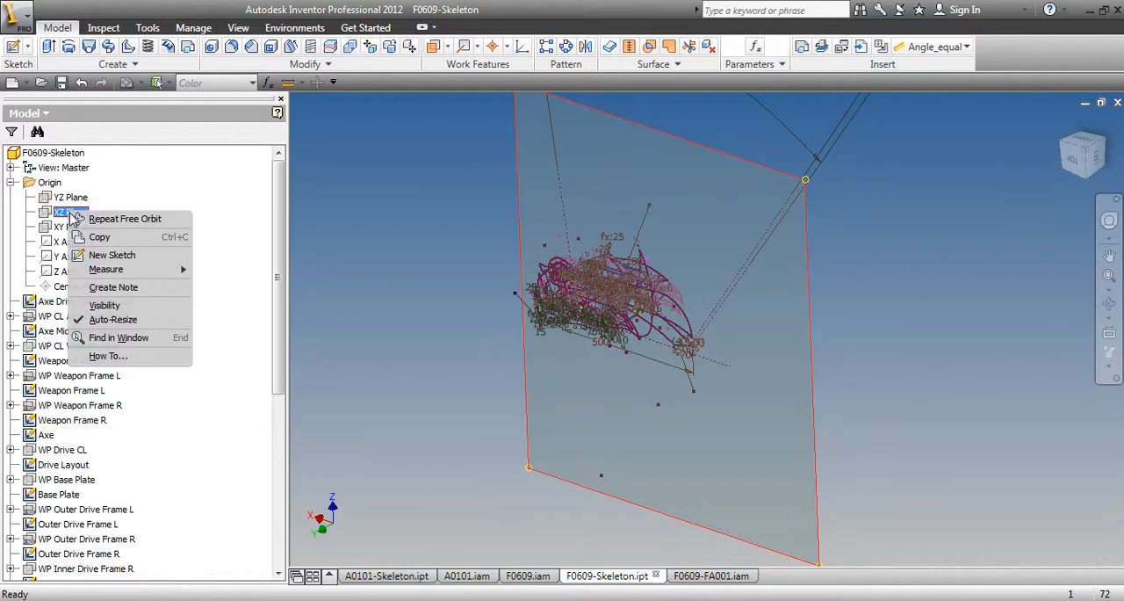
left_click(132, 254)
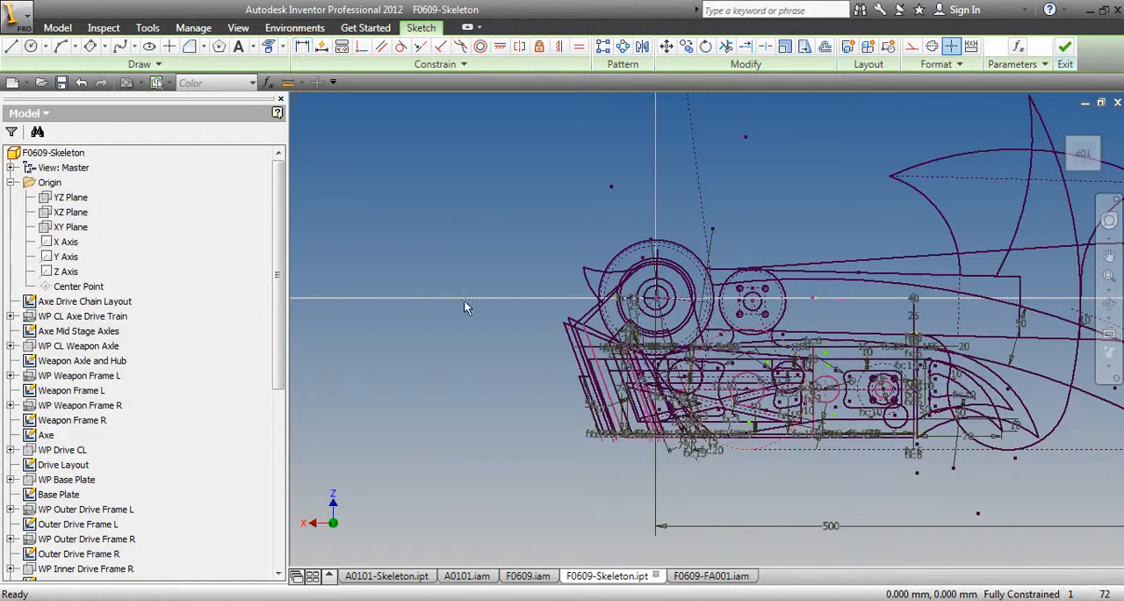
Examine the circles around the weapon axle and motor mount in the new sketch, both at an angle and face-on
scroll(463, 299, "up", 3)
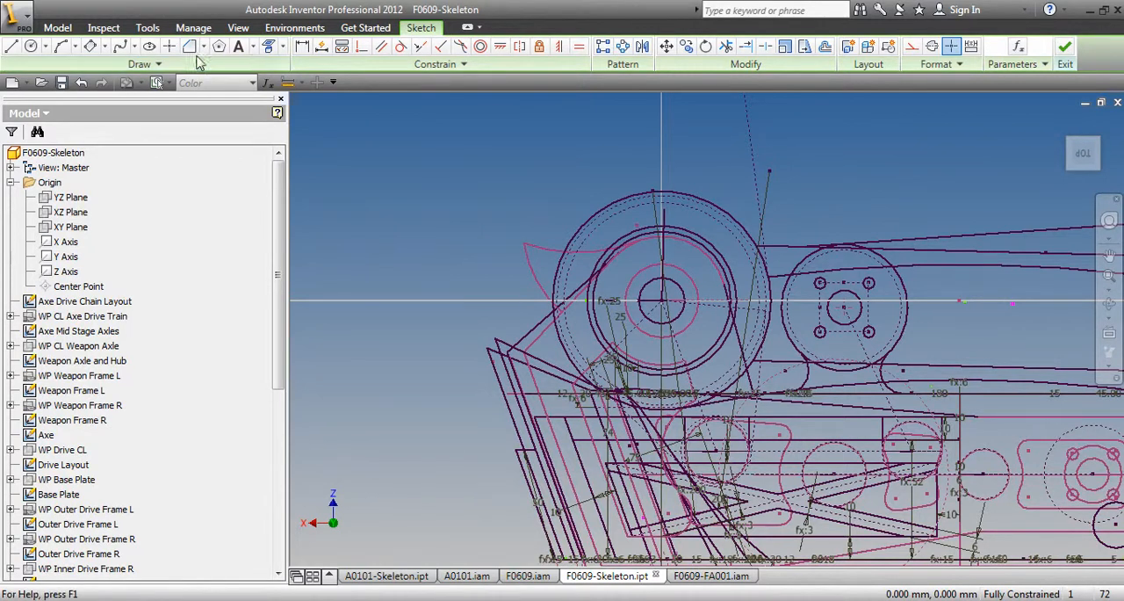
left_click(268, 49)
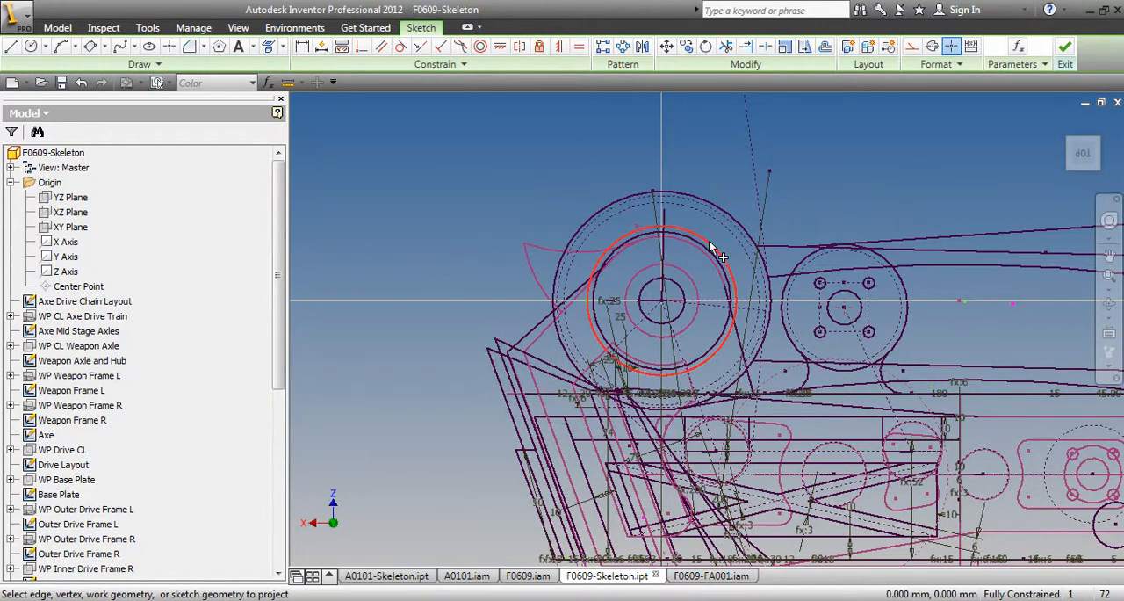
scroll(740, 286, "up", 5)
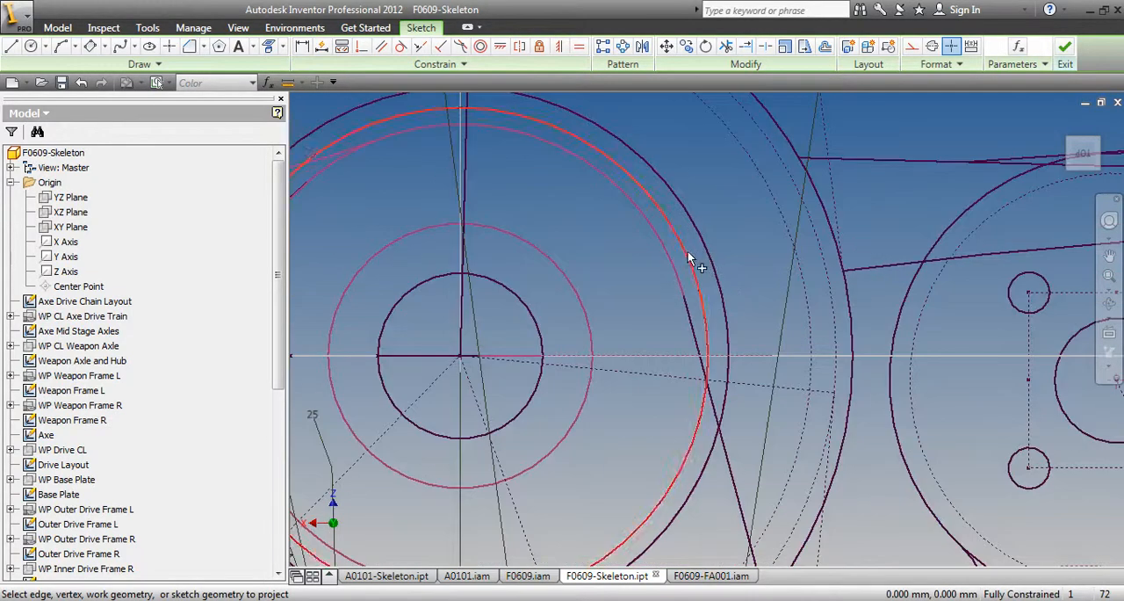
scroll(641, 266, "down", 3)
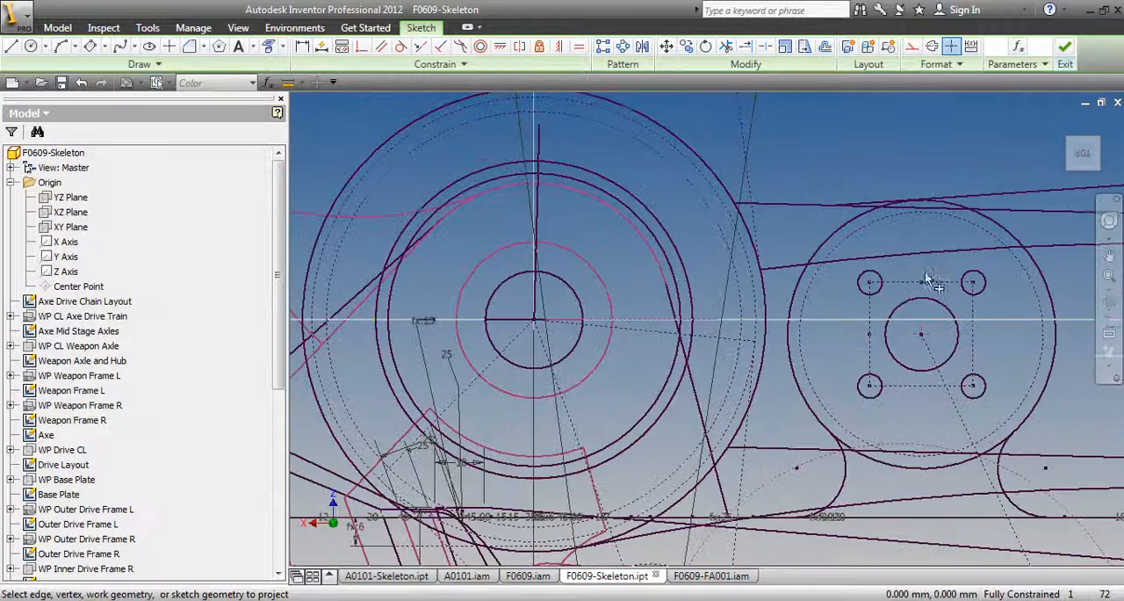
left_click(1110, 309)
mouse_move(613, 266)
left_mouse_down()
mouse_move(622, 303)
mouse_move(611, 315)
mouse_move(628, 341)
mouse_move(645, 316)
mouse_move(642, 255)
mouse_move(606, 244)
mouse_move(613, 269)
mouse_move(716, 360)
left_mouse_up()
left_click_drag(712, 402, 708, 298)
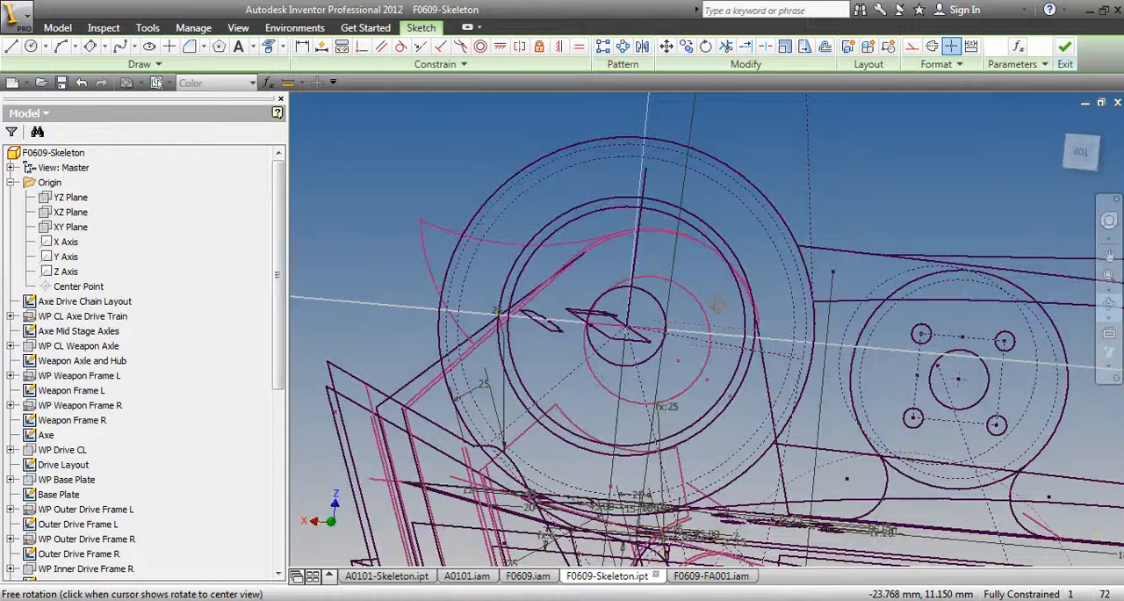
left_click(1089, 152)
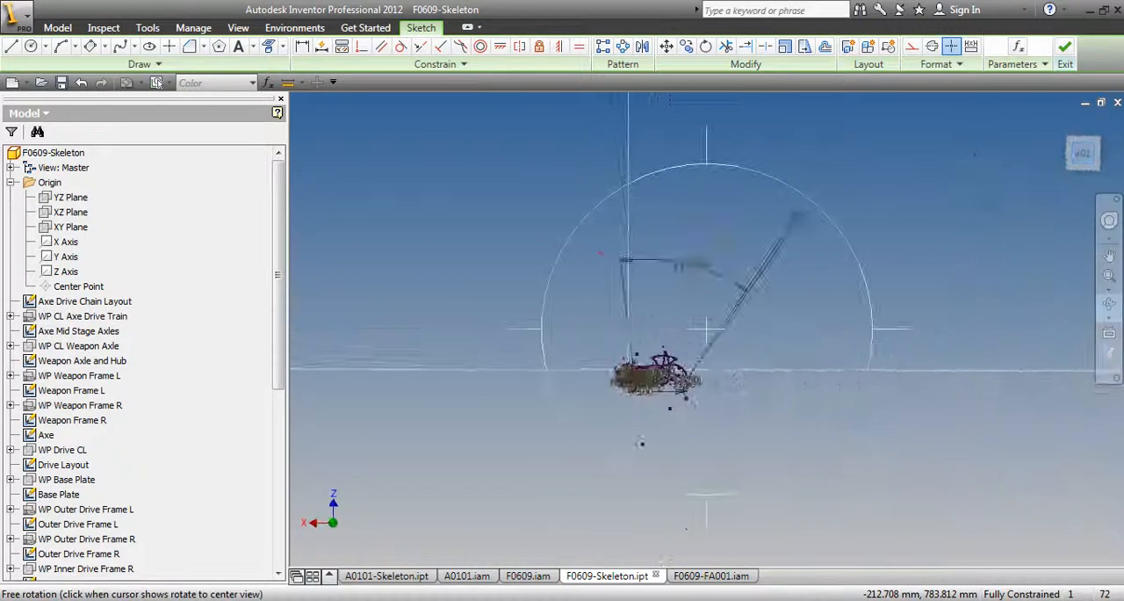
scroll(614, 408, "up", 5)
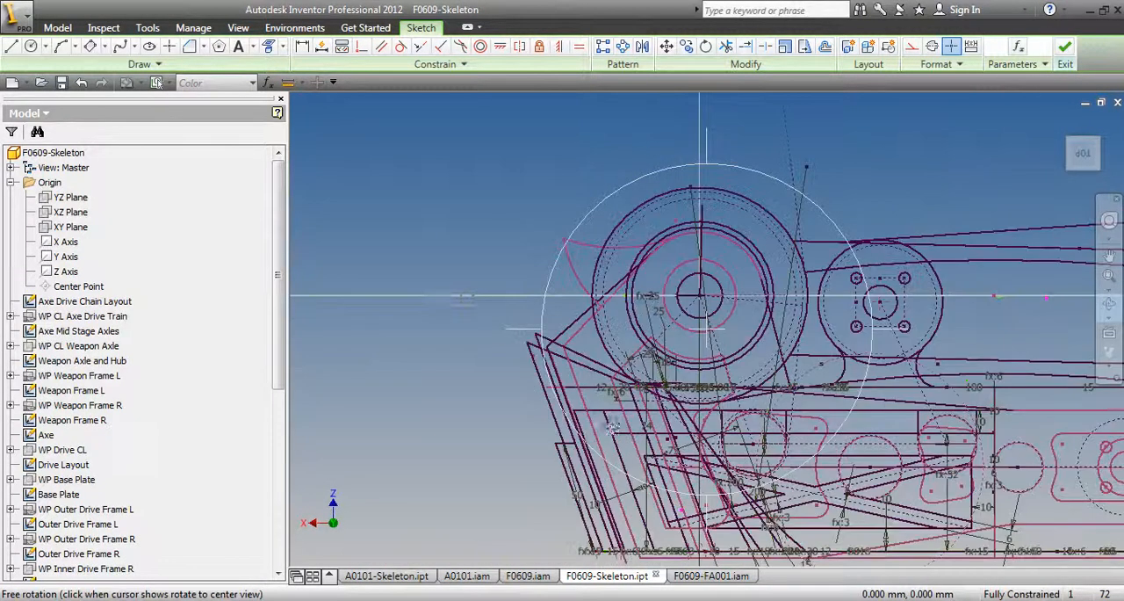
Draw a construction circle about 215 mm in diameter centred on the weapon axle
left_click(29, 46)
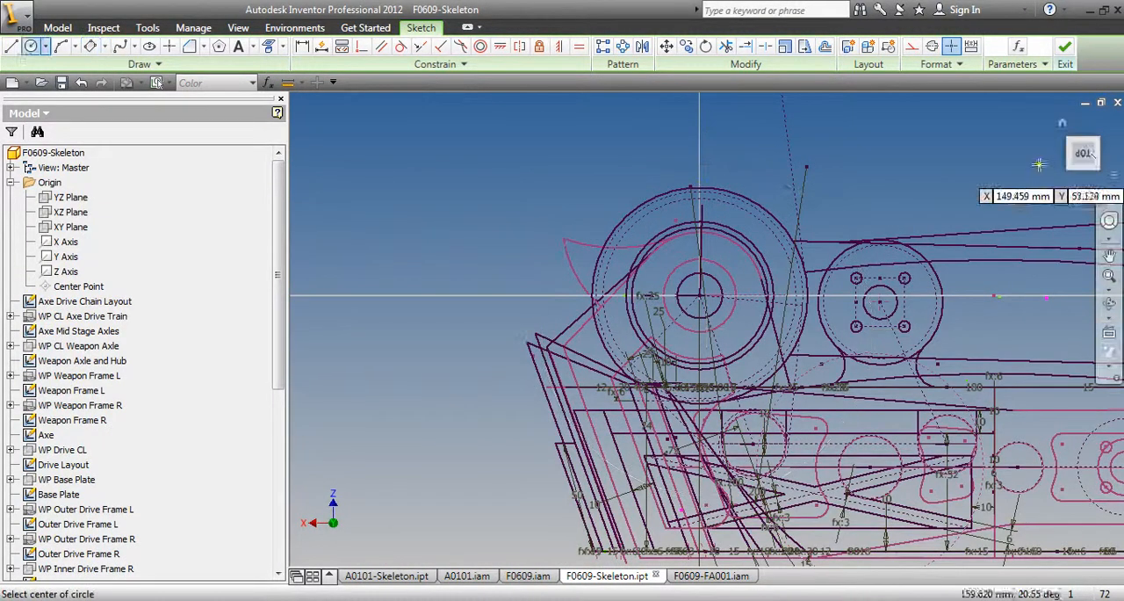
left_click(700, 295)
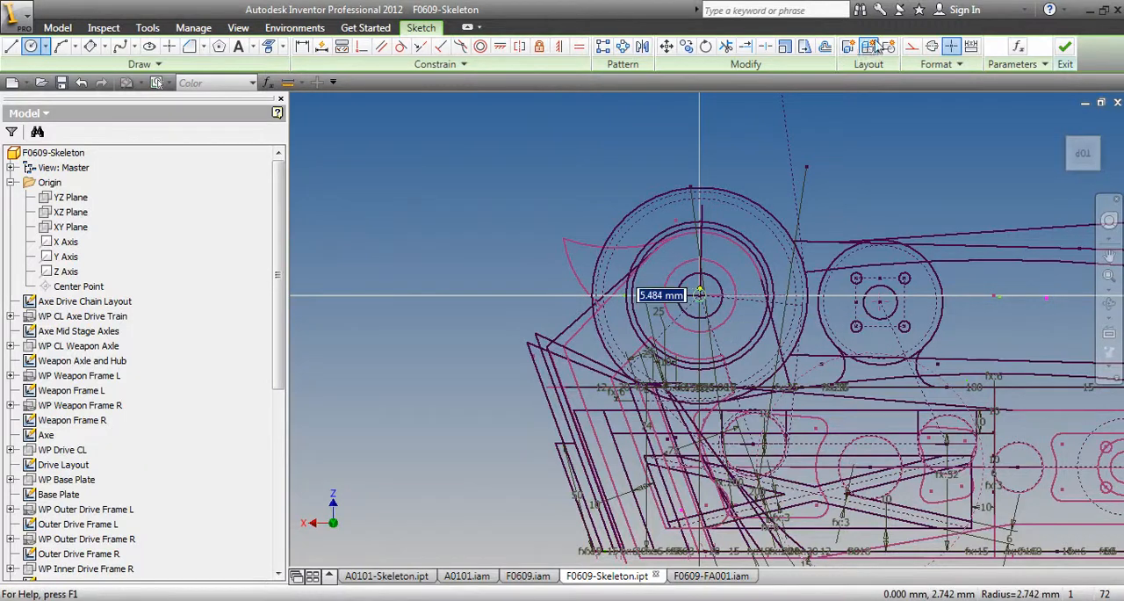
left_click(912, 50)
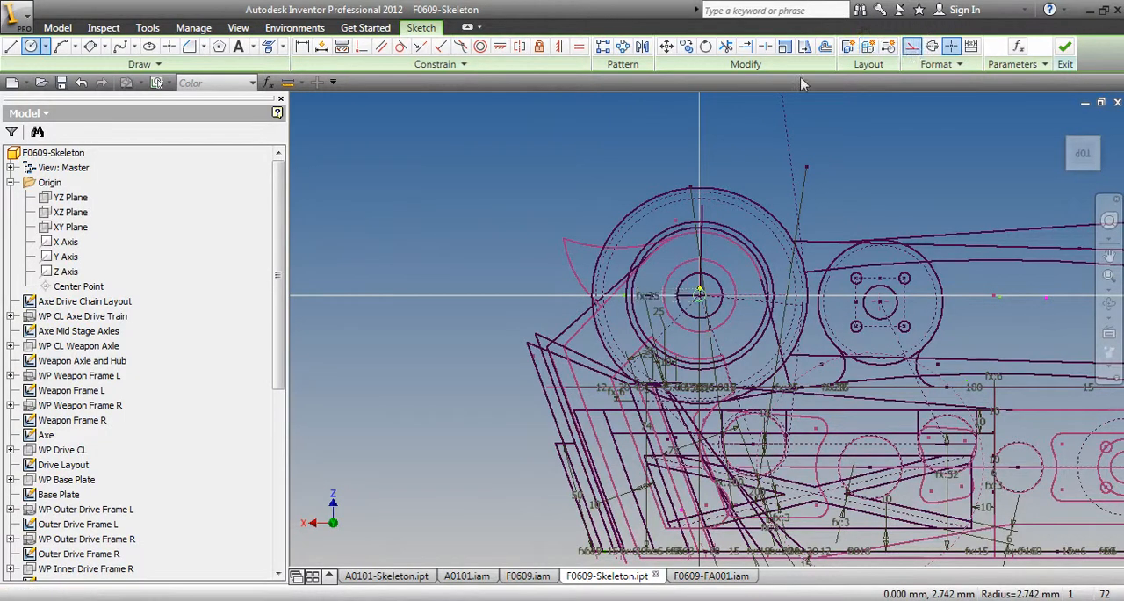
left_click(524, 124)
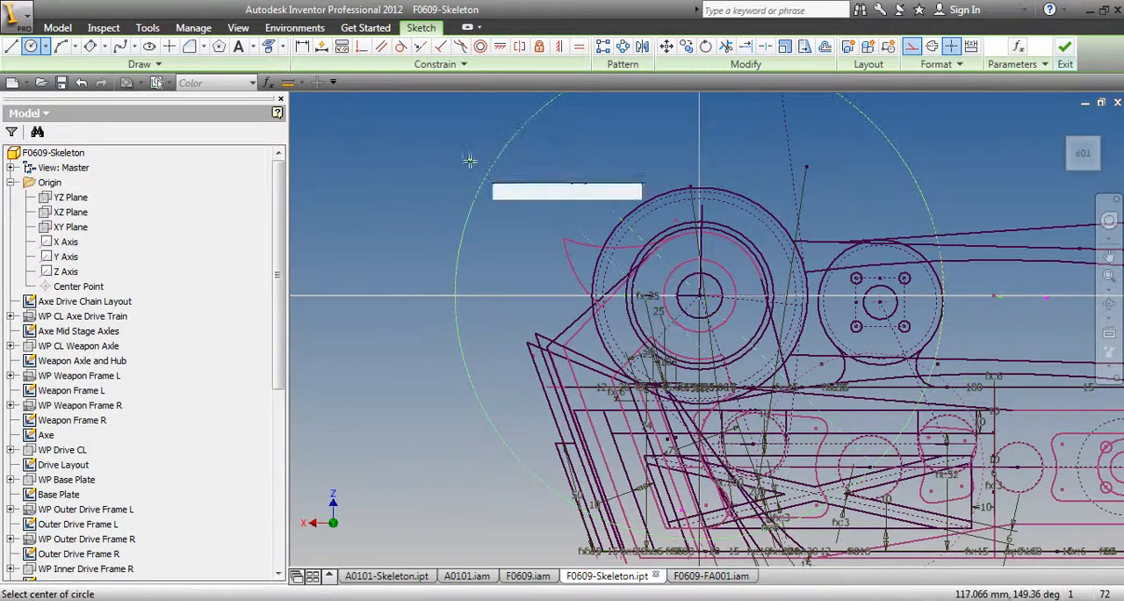
right_click(401, 141)
left_click(349, 140)
Dimension the construction circle's diameter as 220 mm
key("d")
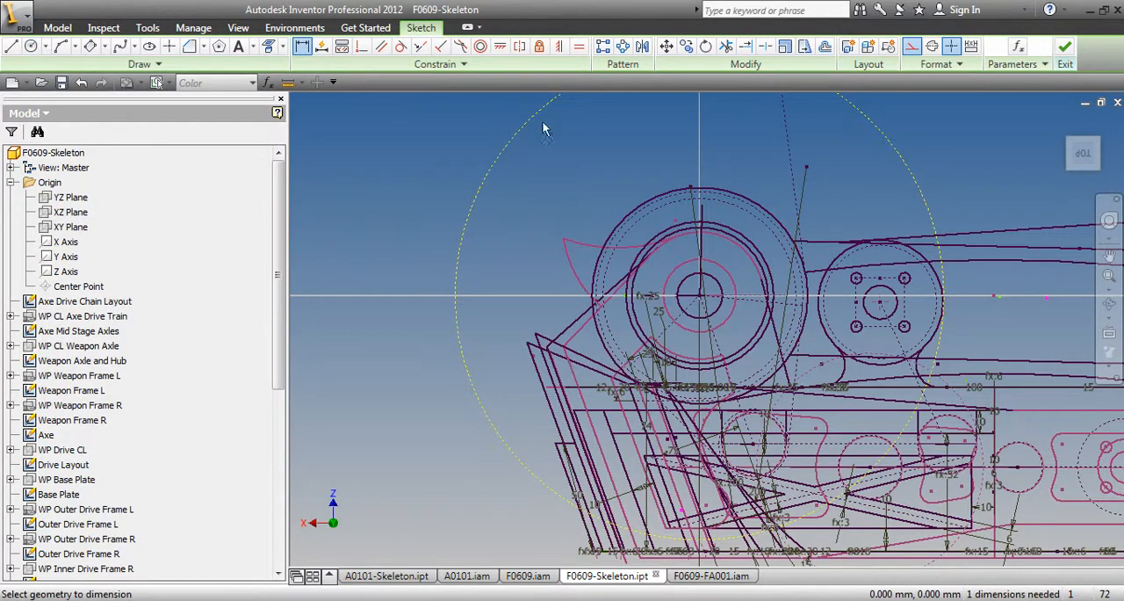
left_click(507, 151)
left_click(527, 172)
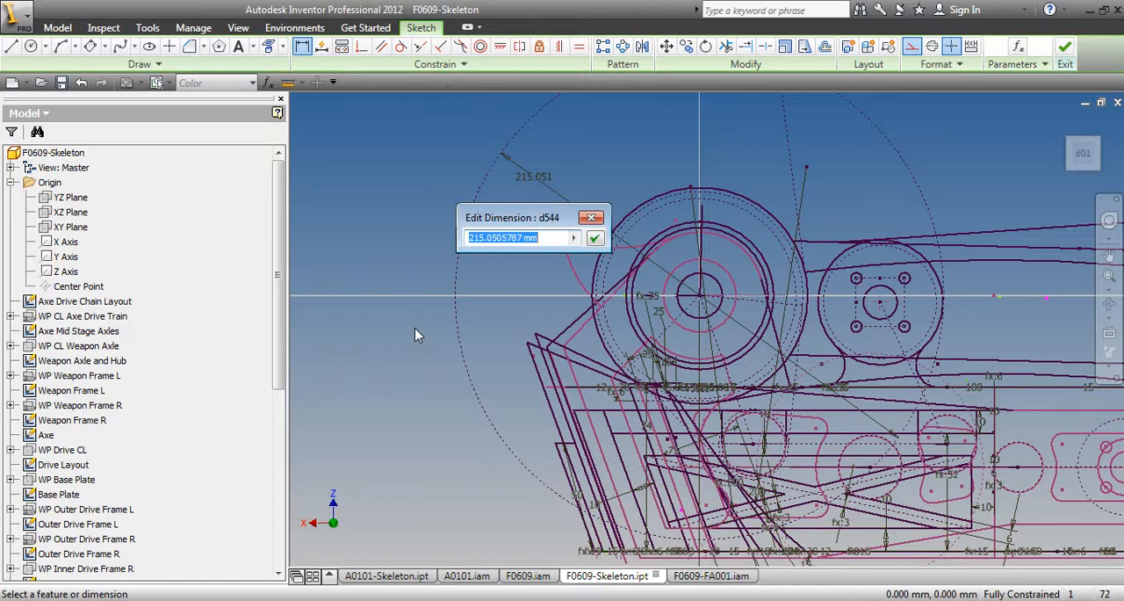
type("220")
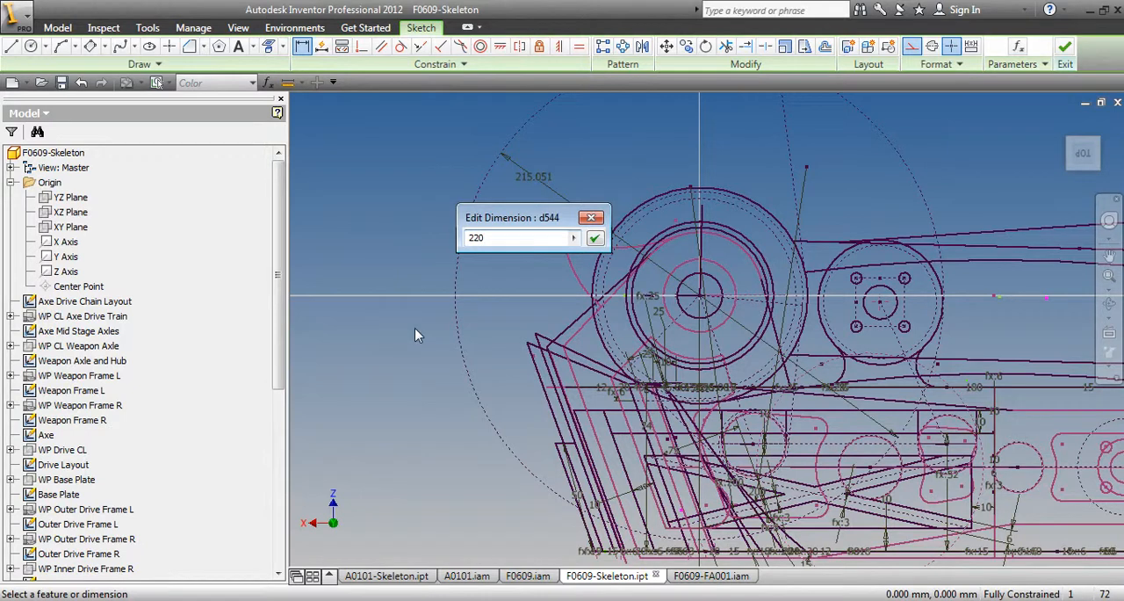
key("Return")
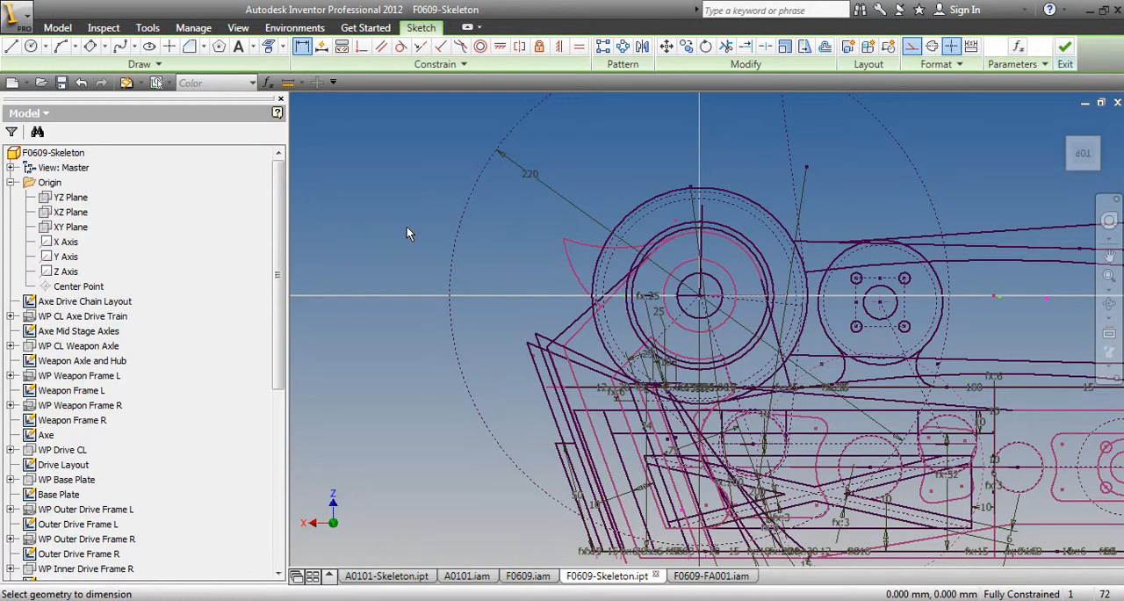
Draw two construction radii inside the 220 mm circle, one vertical and one about 38° to its left, and switch off construction line style
scroll(428, 289, "down", 3)
scroll(530, 181, "up", 4)
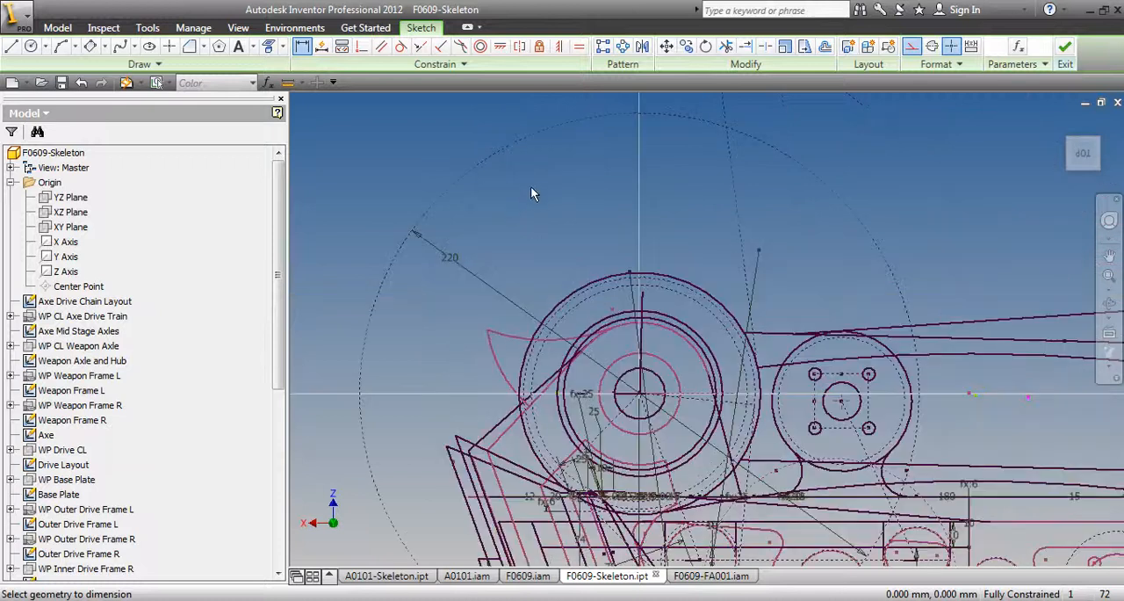
key("l")
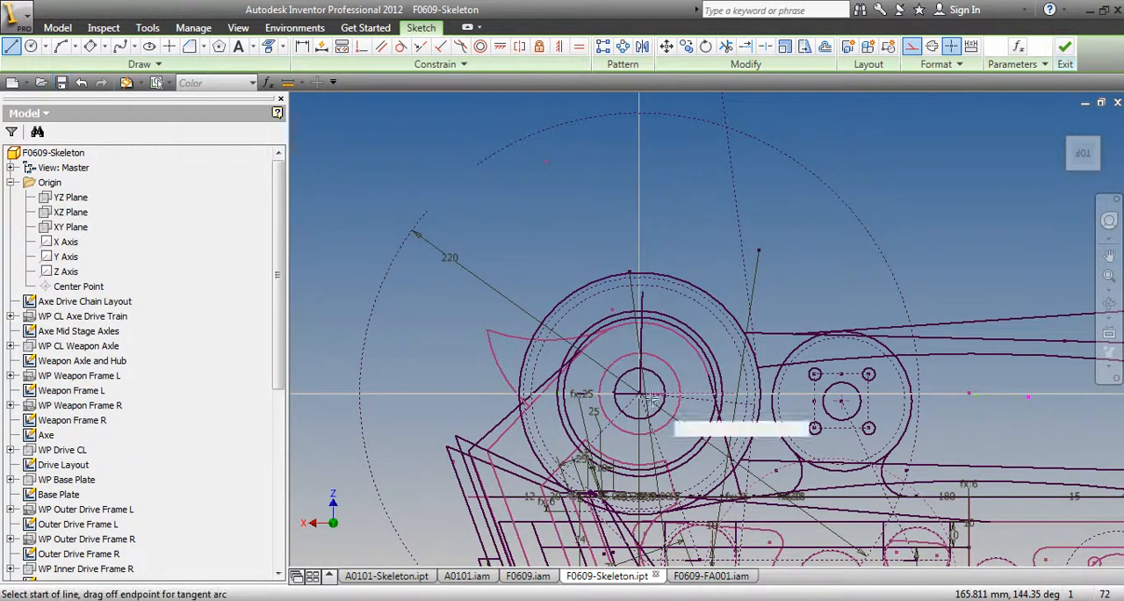
left_click(639, 115)
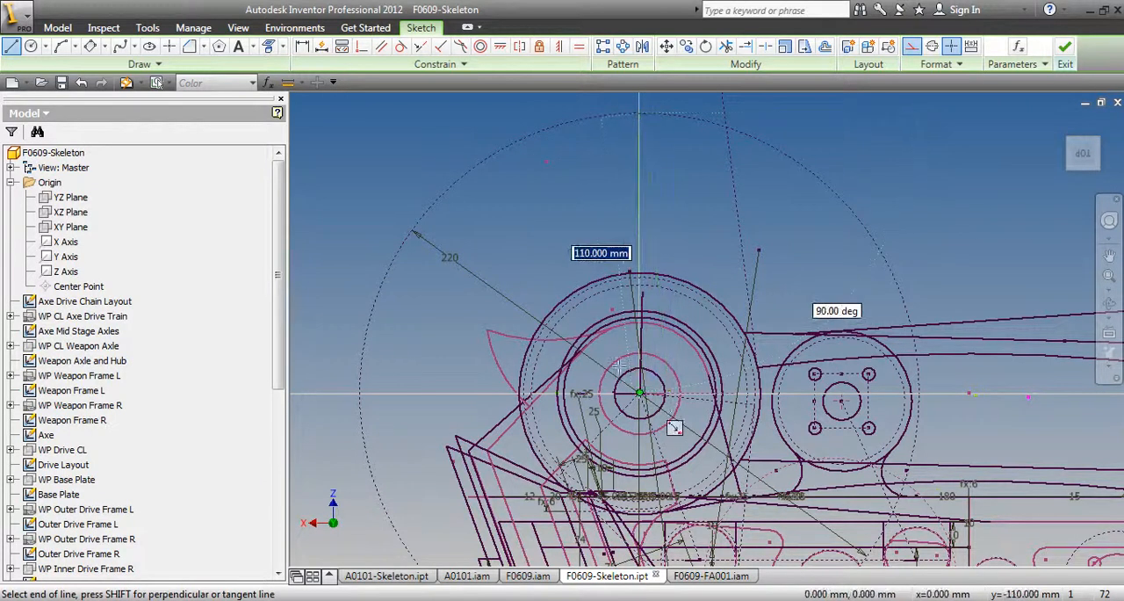
left_click(640, 392)
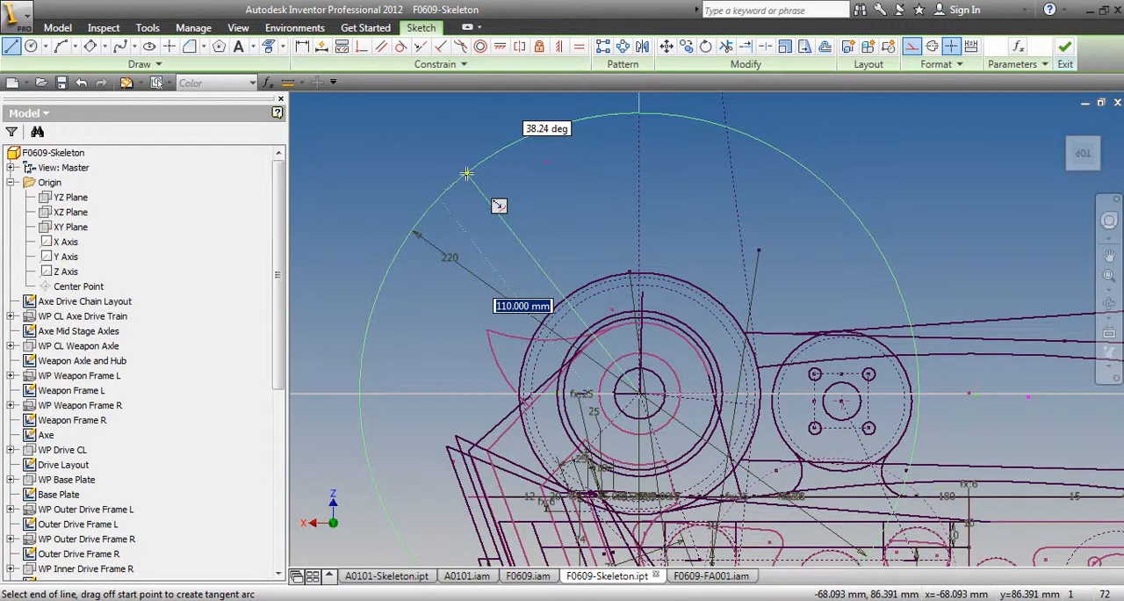
left_click(466, 173)
key("Escape")
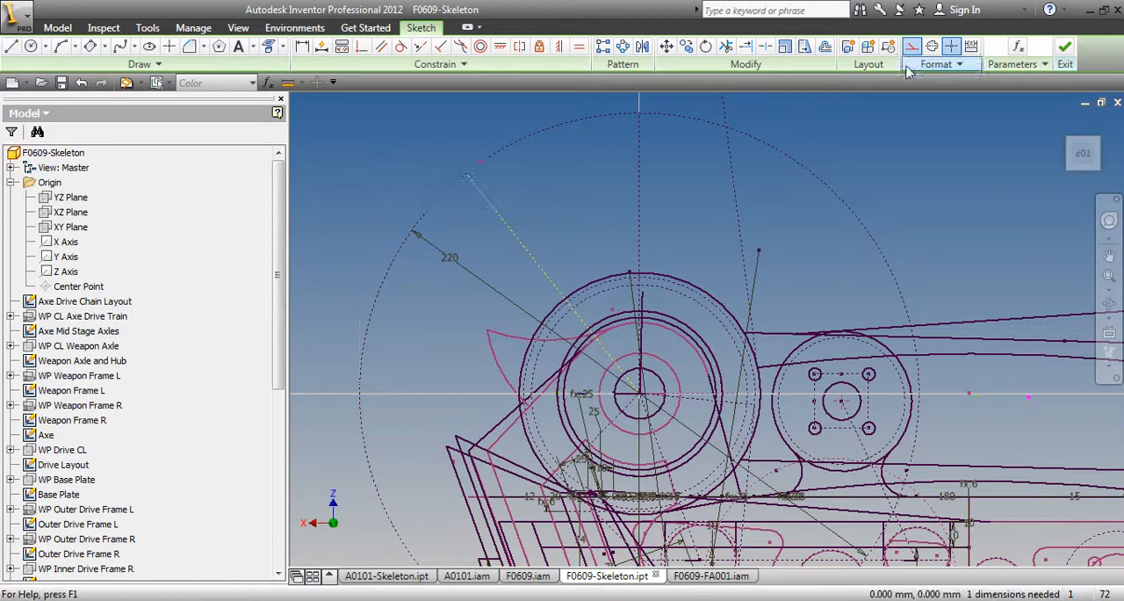
left_click(914, 48)
left_click(826, 180)
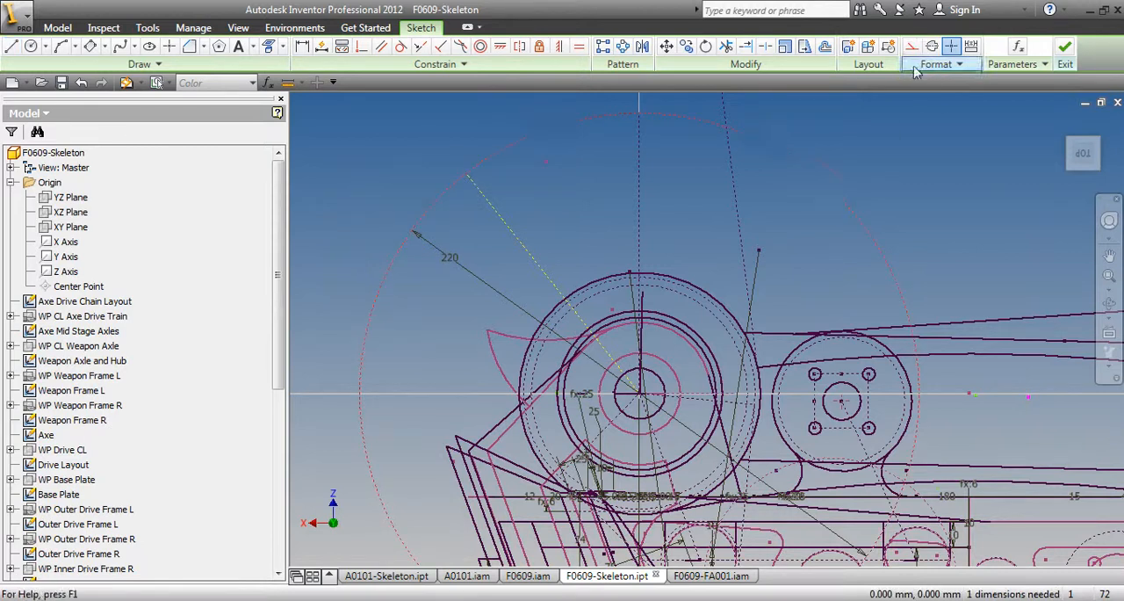
Add a unitless (ul) numeric user parameter named No_of_Circular_Teeth with the value 8
left_click(1018, 46)
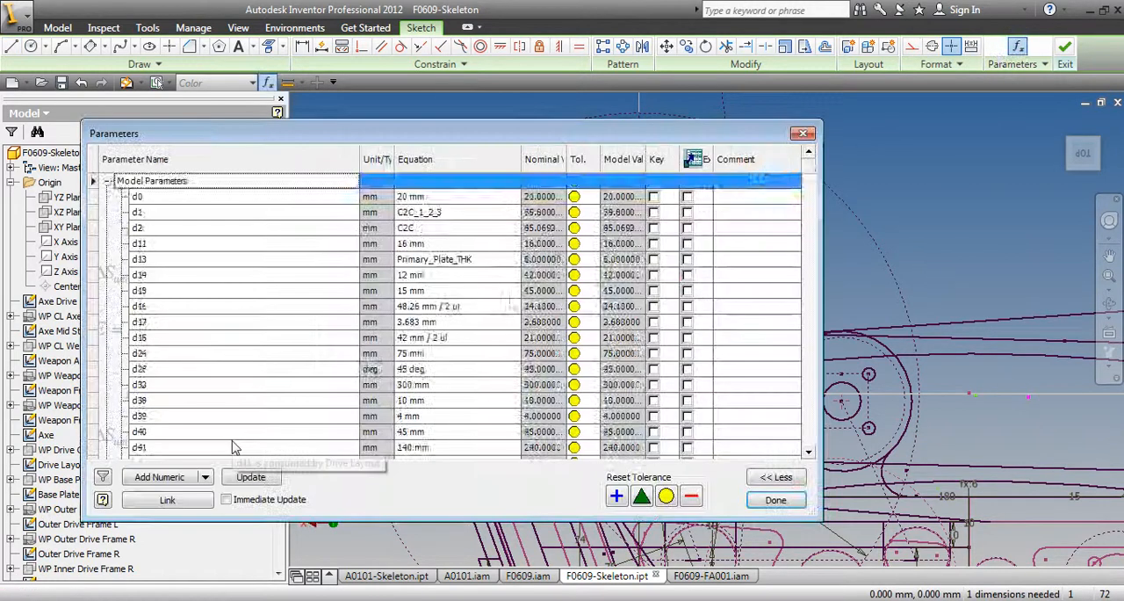
scroll(233, 448, "down", 15)
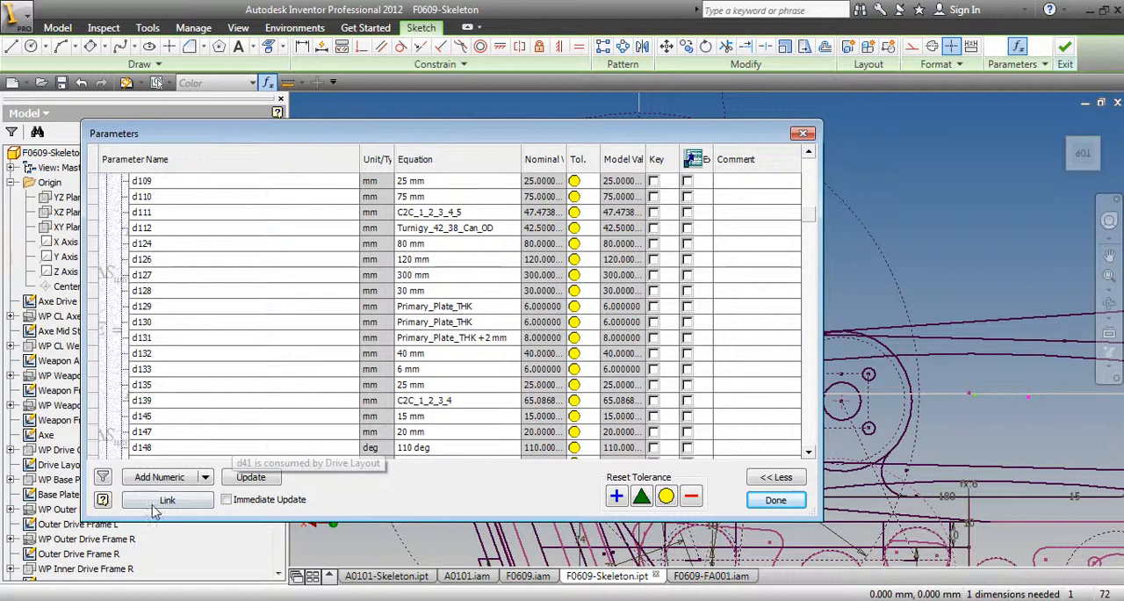
scroll(167, 492, "down", 10)
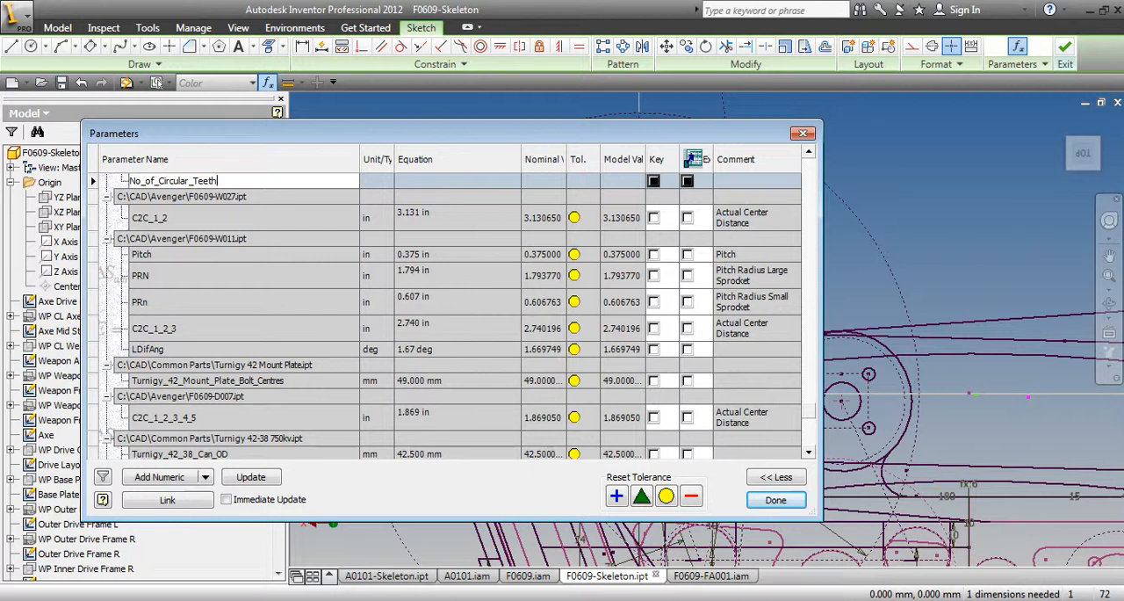
left_click(408, 183)
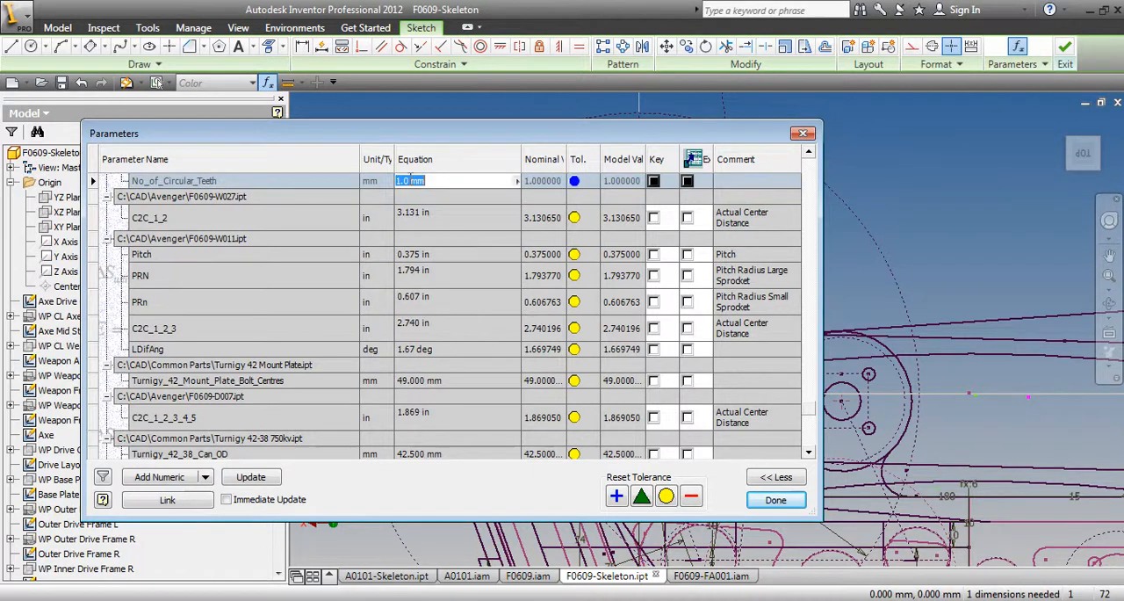
left_click(383, 186)
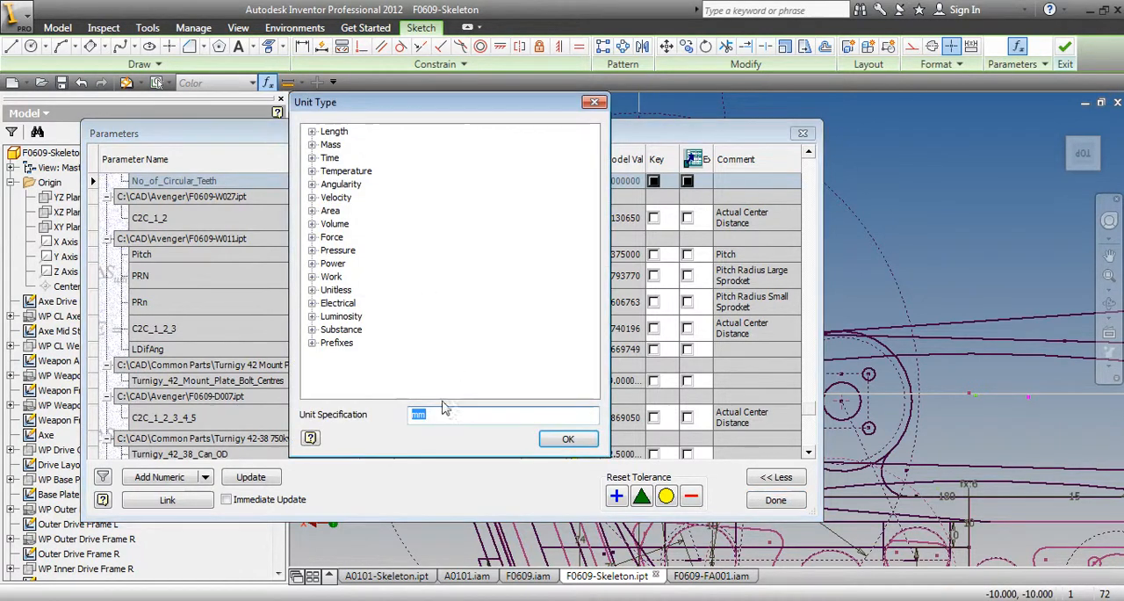
type("ul")
left_click(567, 439)
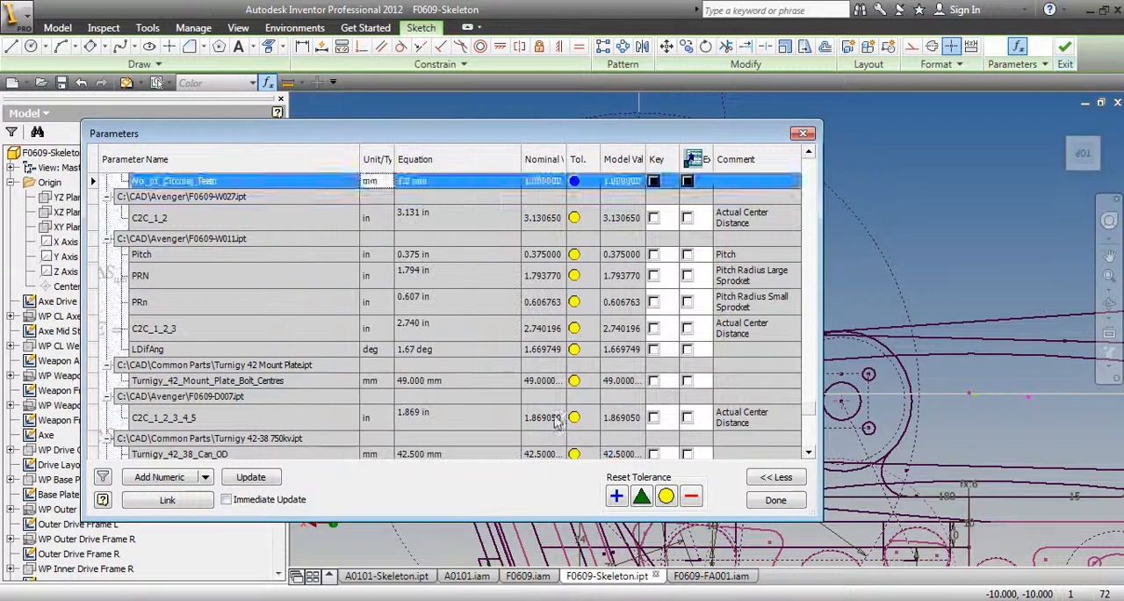
left_click(428, 180)
type("8")
left_click(286, 225)
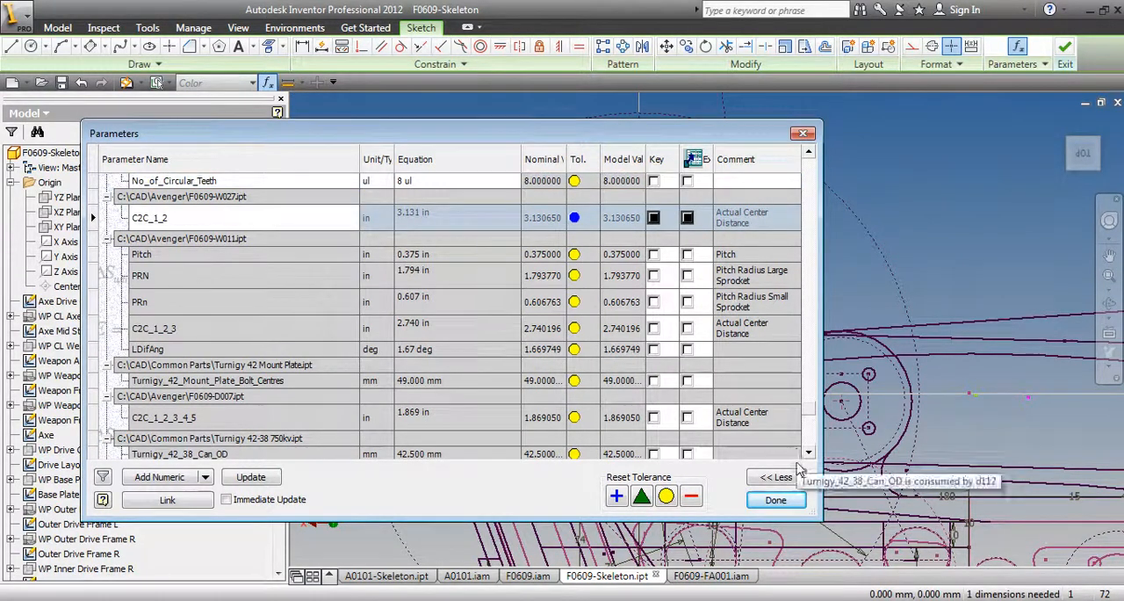
left_click(775, 499)
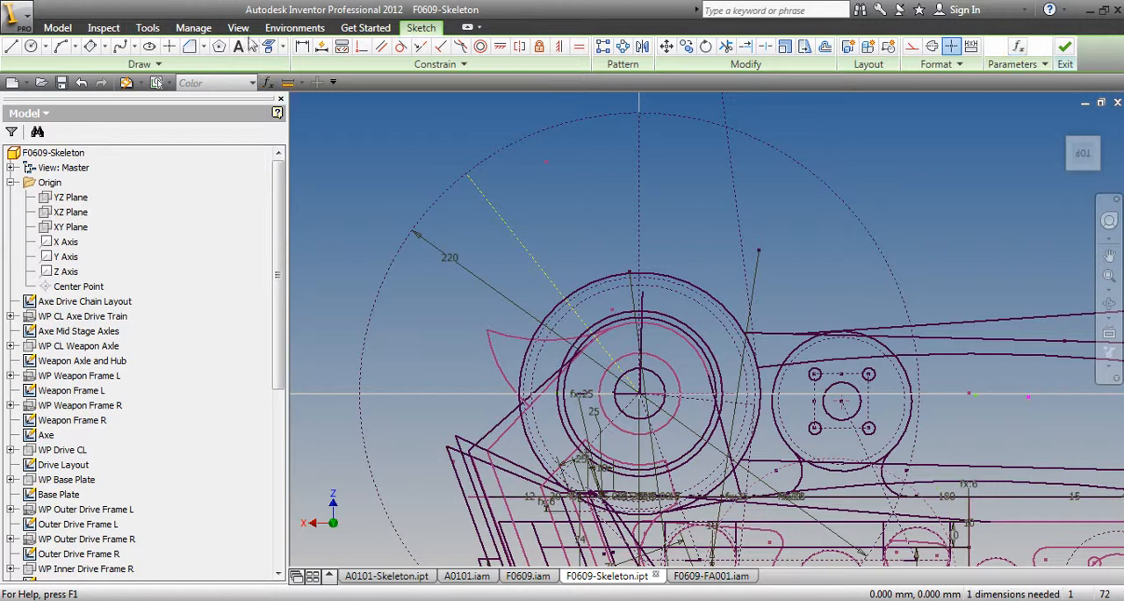
Dimension the angle between the two construction radii as 360/No_of_Circular_Teeth
left_click(301, 46)
left_click(490, 201)
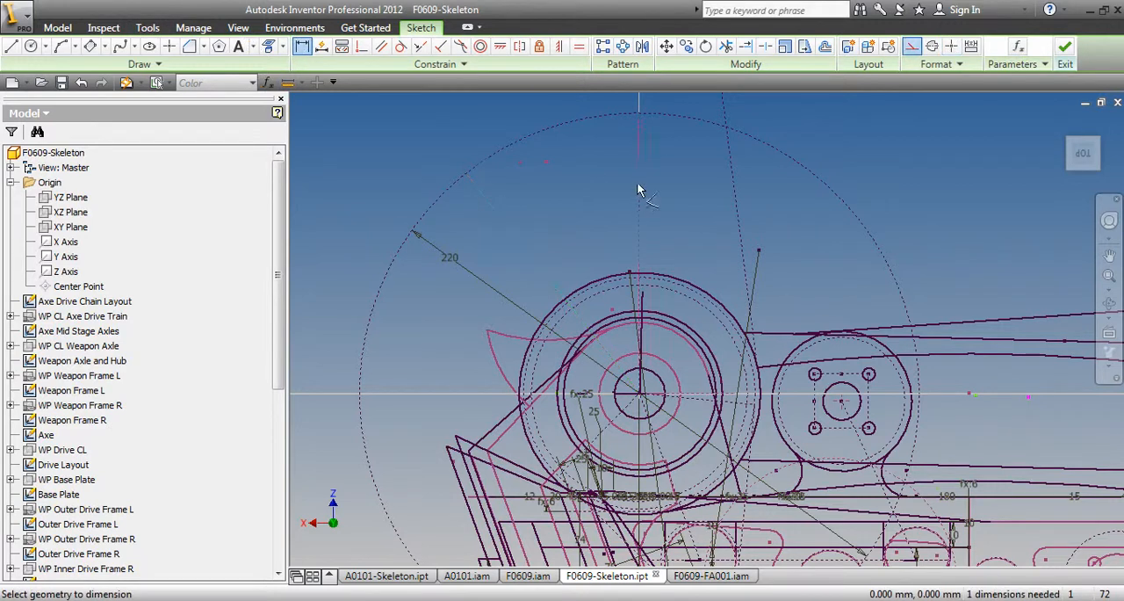
left_click(636, 182)
left_click(569, 174)
type("360/")
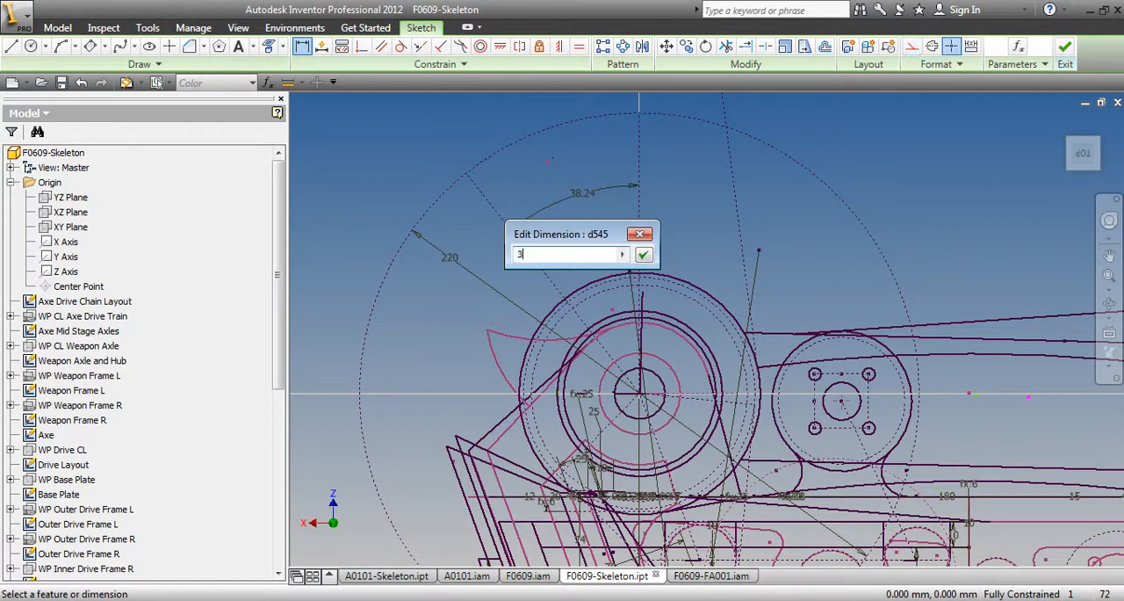
left_click(623, 256)
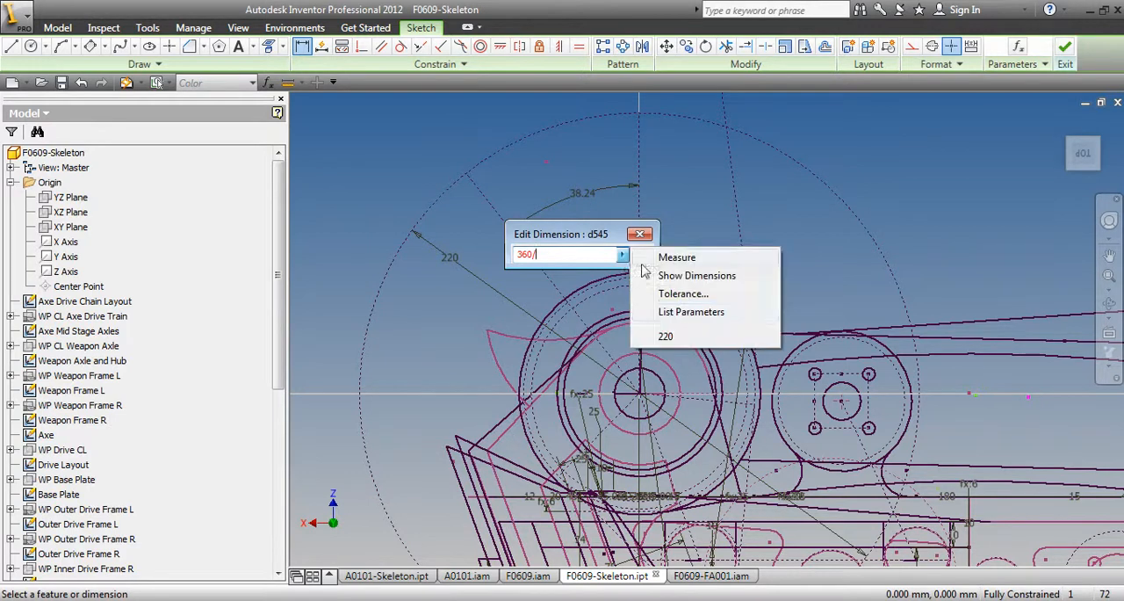
left_click(669, 312)
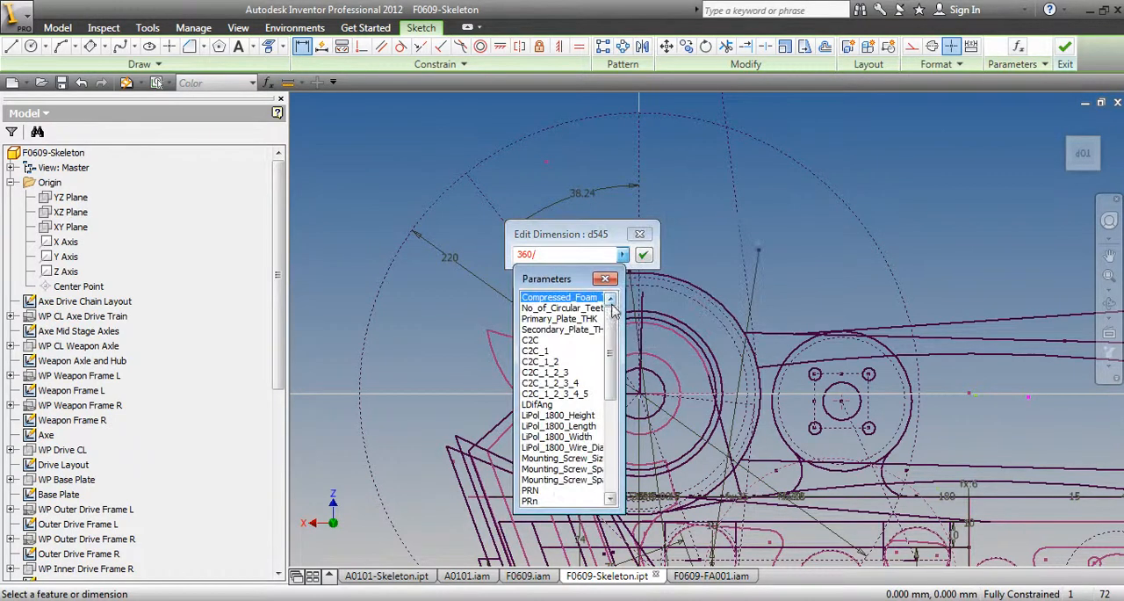
left_click(583, 309)
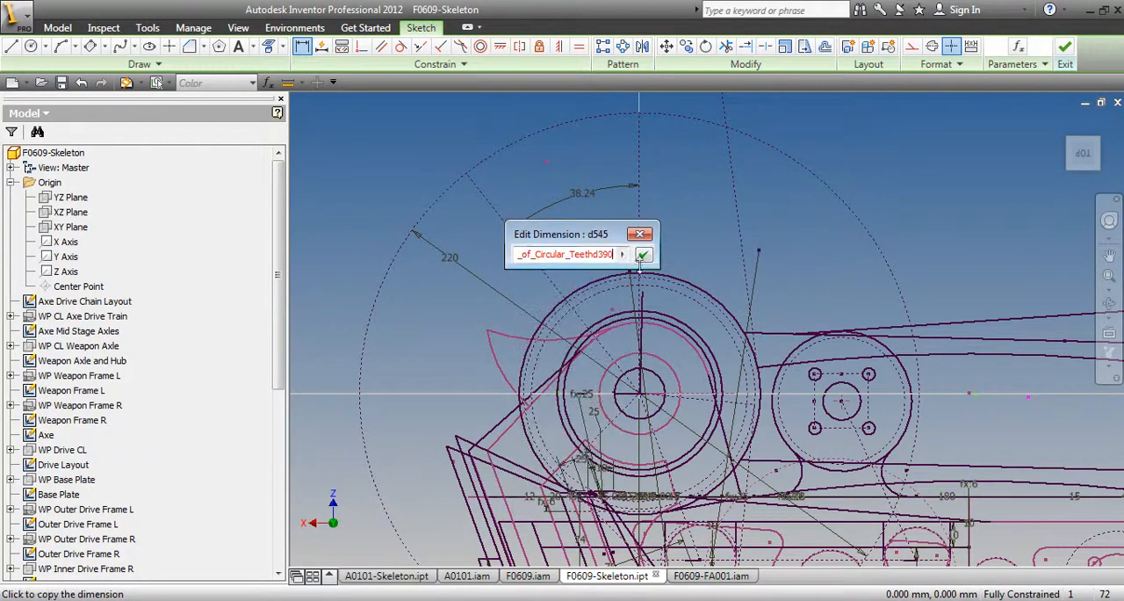
key("BackSpace")
key("BackSpace")
key("BackSpace")
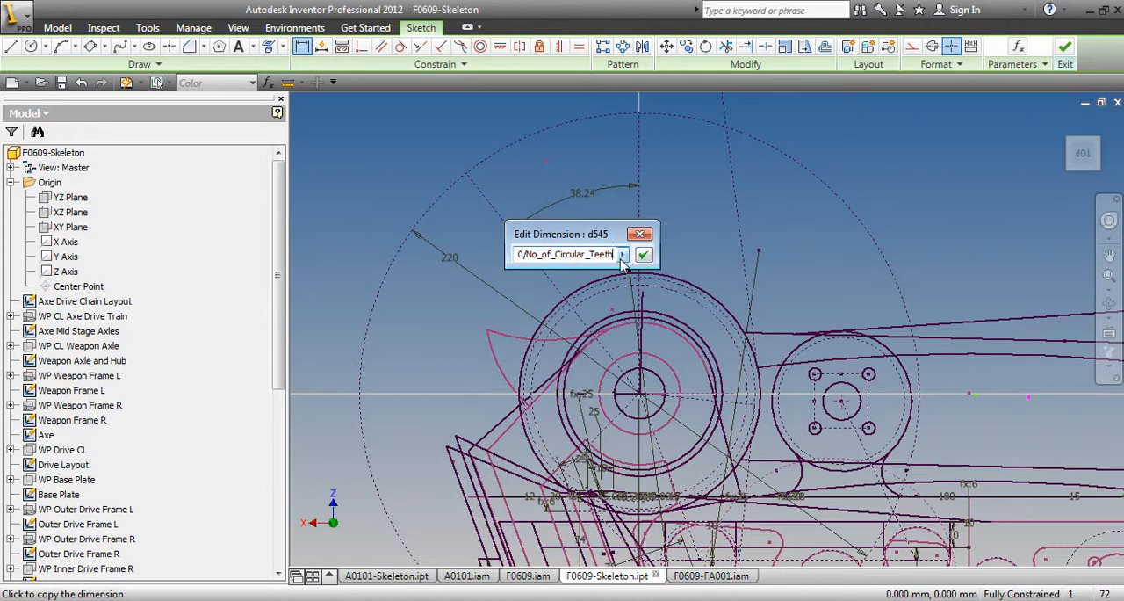
left_click(643, 254)
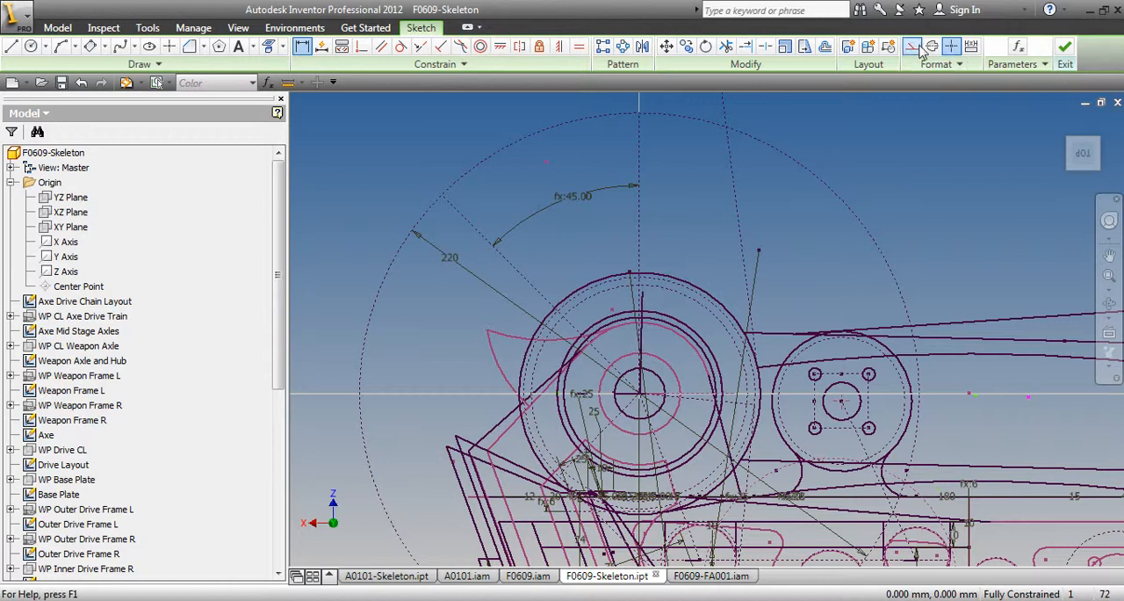
Draw a solid line about 26 mm long inward from the top of the construction circle, slanting about 16.5° left of the vertical radius
left_click(12, 47)
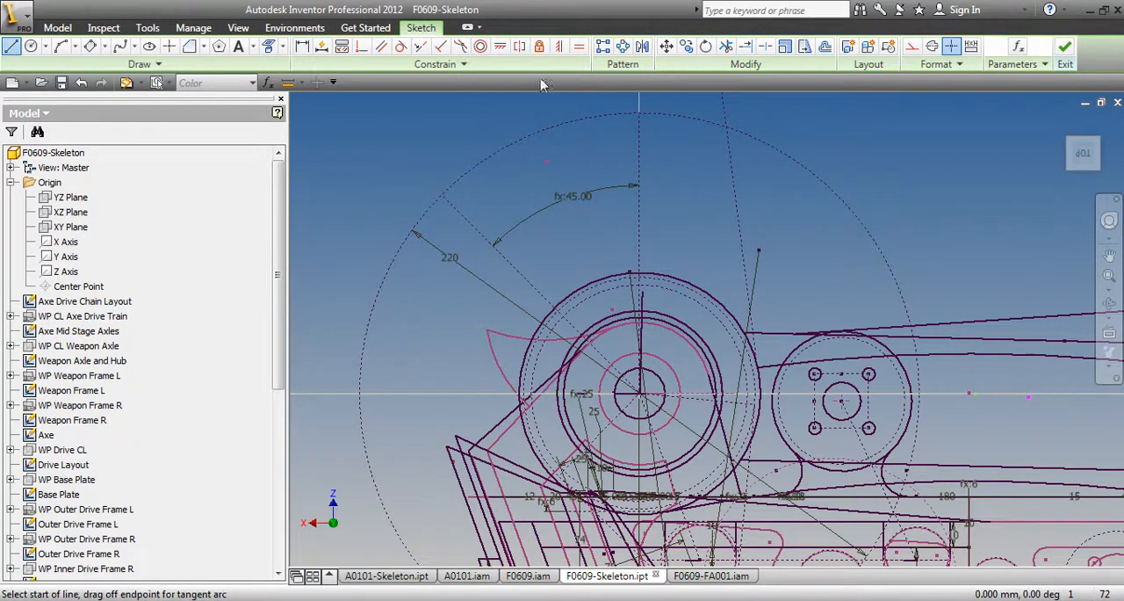
left_click(640, 112)
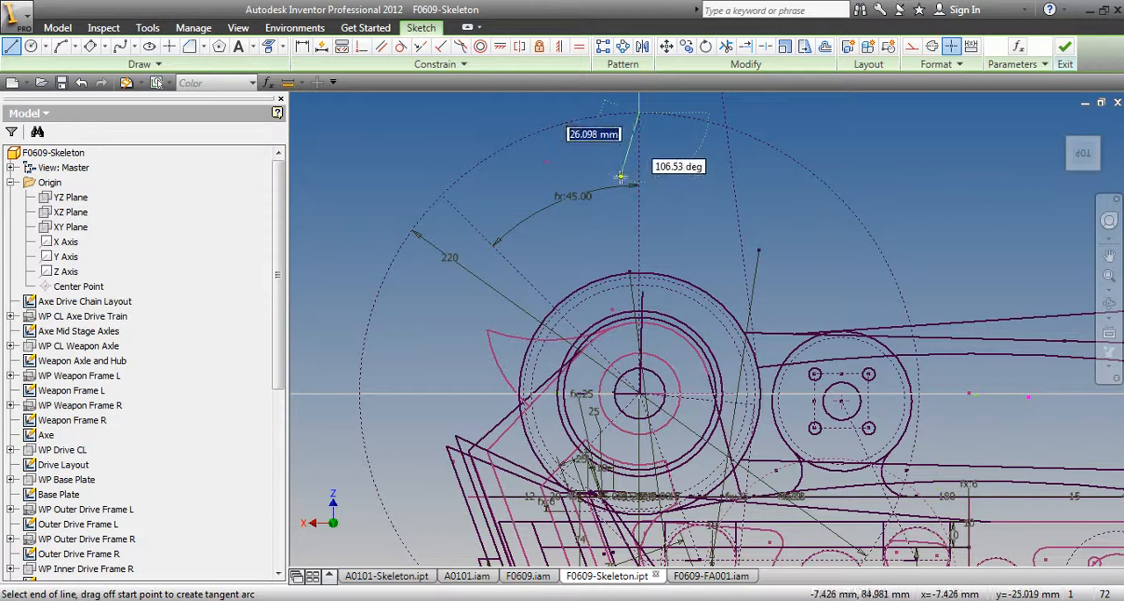
left_click(622, 175)
Dimension the angle between the short slanted line and the vertical construction radius as 10°
key("d")
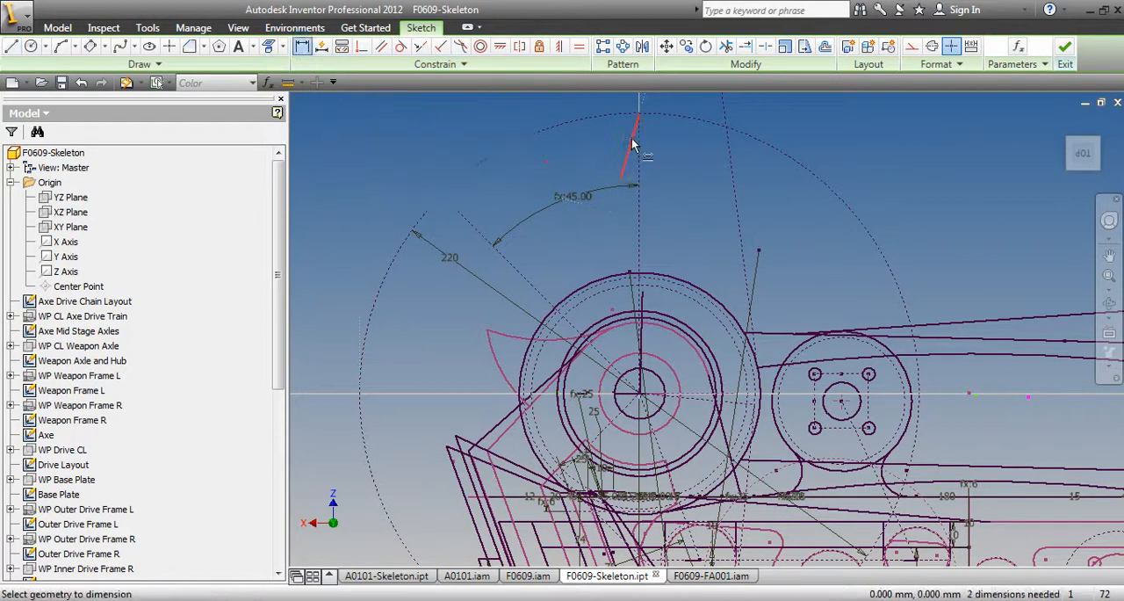
left_click(630, 145)
middle_click_drag(652, 150, 663, 277)
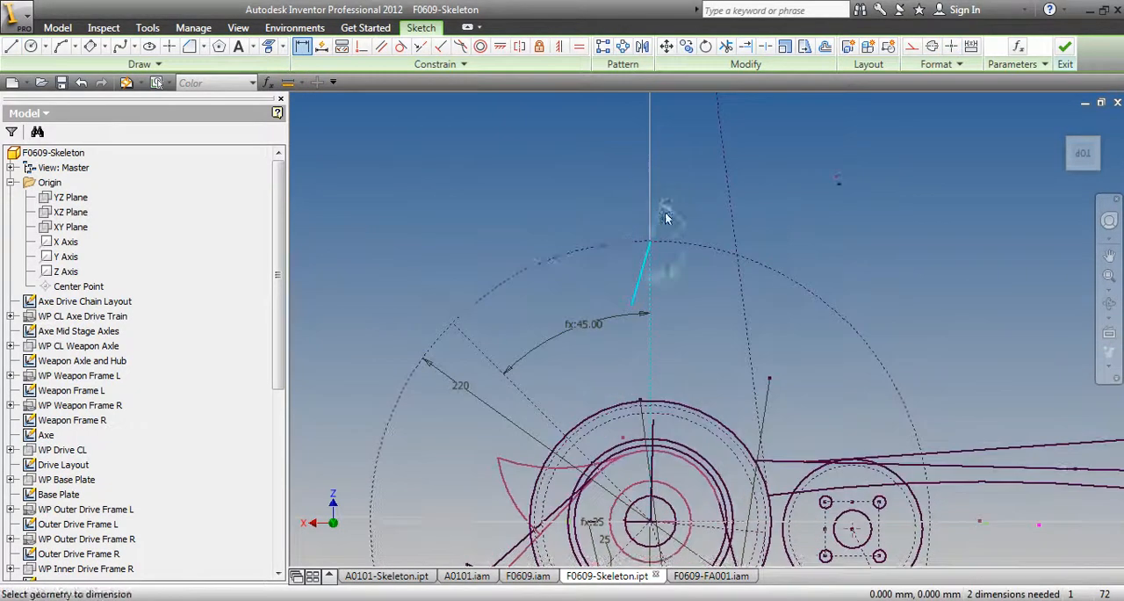
left_click(651, 212)
left_click(666, 183)
type("10")
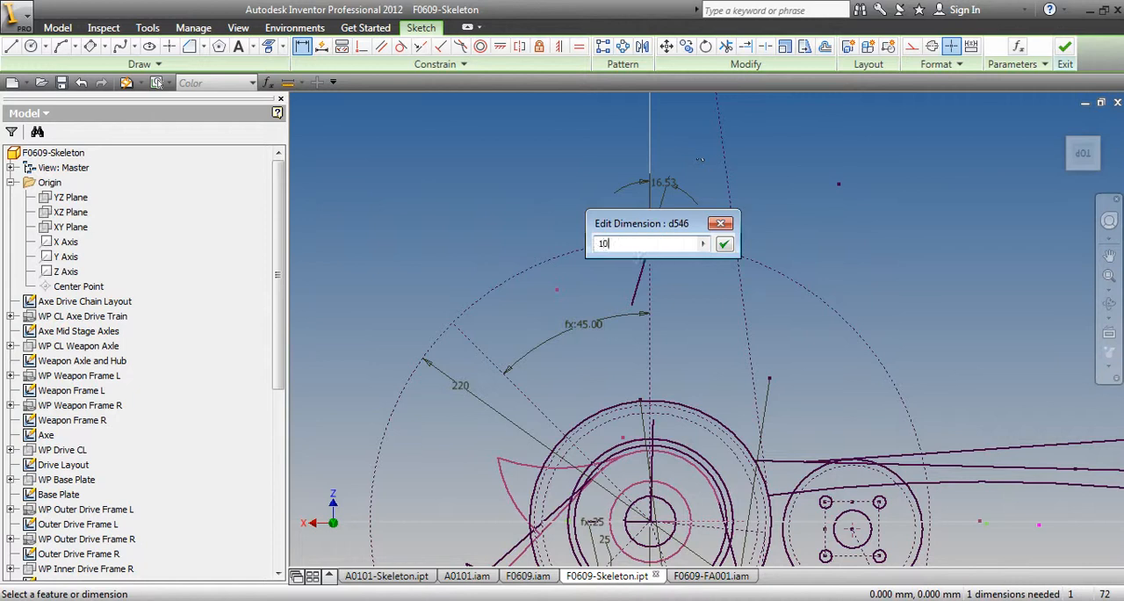
key("Return")
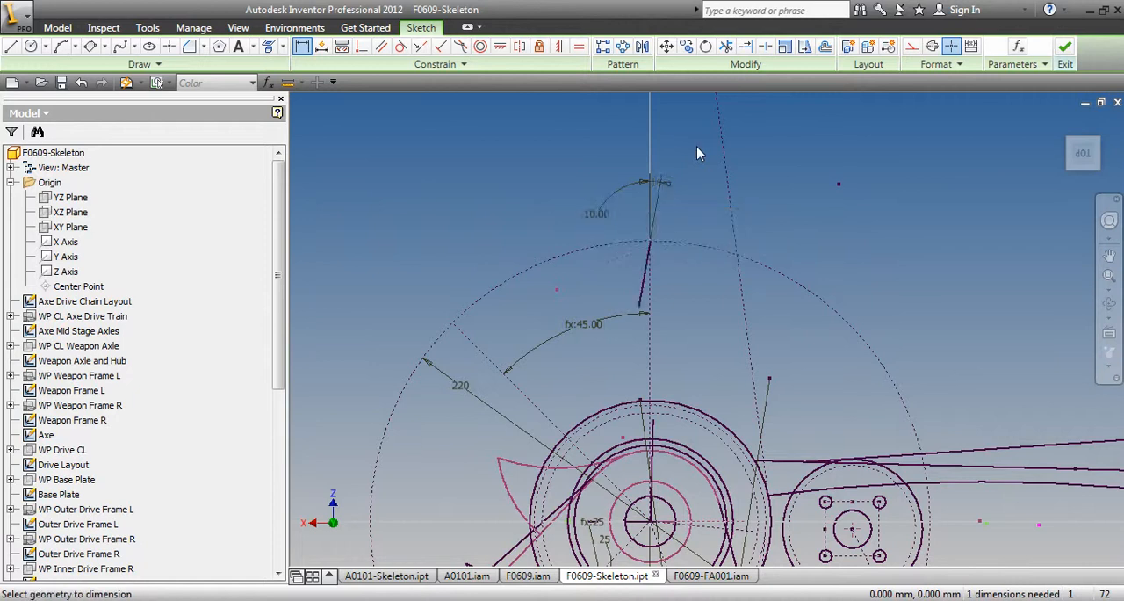
Draw a solid line about 25 mm long inward from the outer end of the angled construction radius, about 16° off that radius
left_click(61, 45)
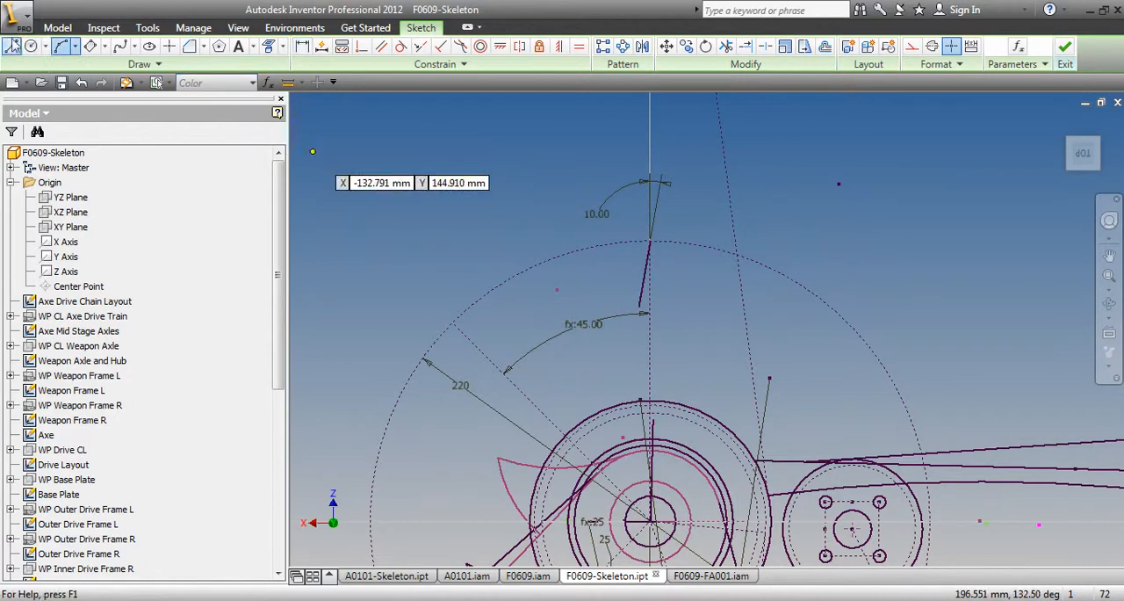
left_click(11, 46)
left_click(449, 324)
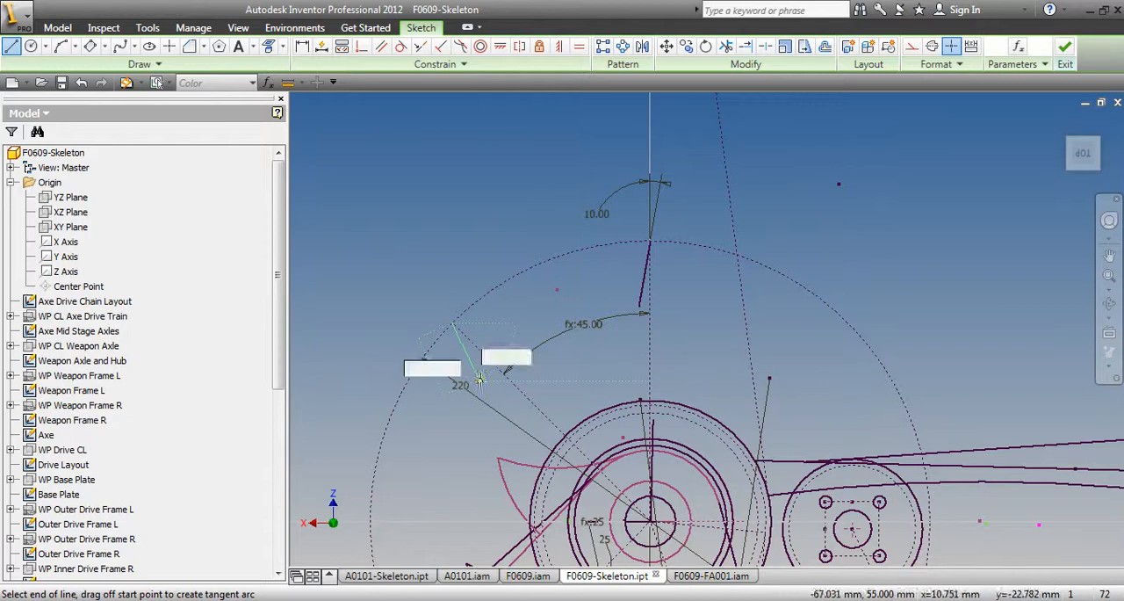
Dimension the angle between the new short line and the angled construction radius, linking its value to the existing 10° dimension
key("d")
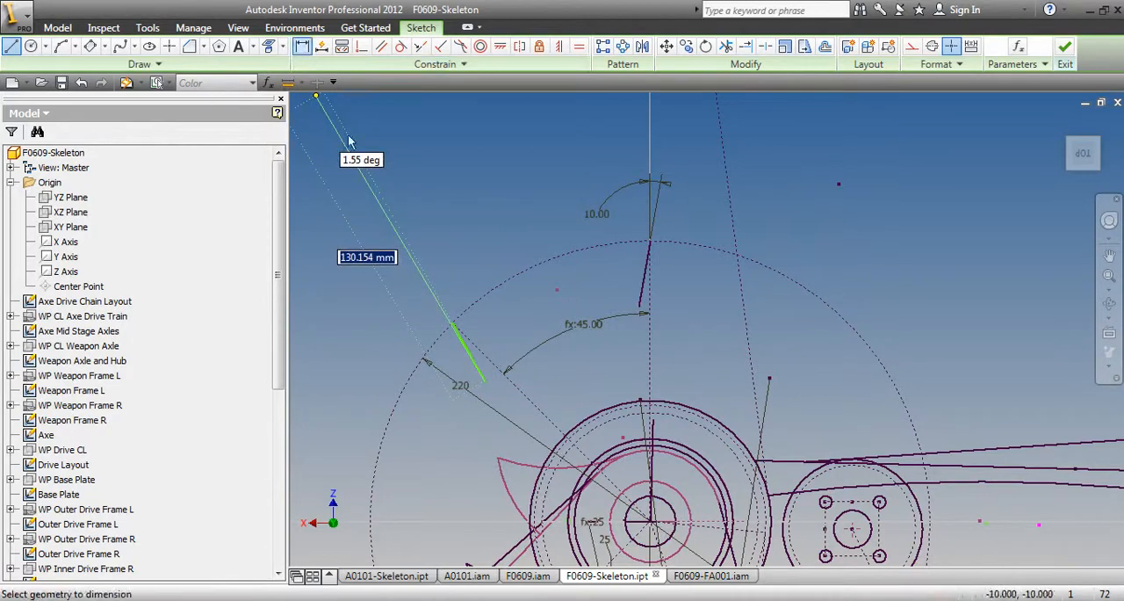
left_click(477, 363)
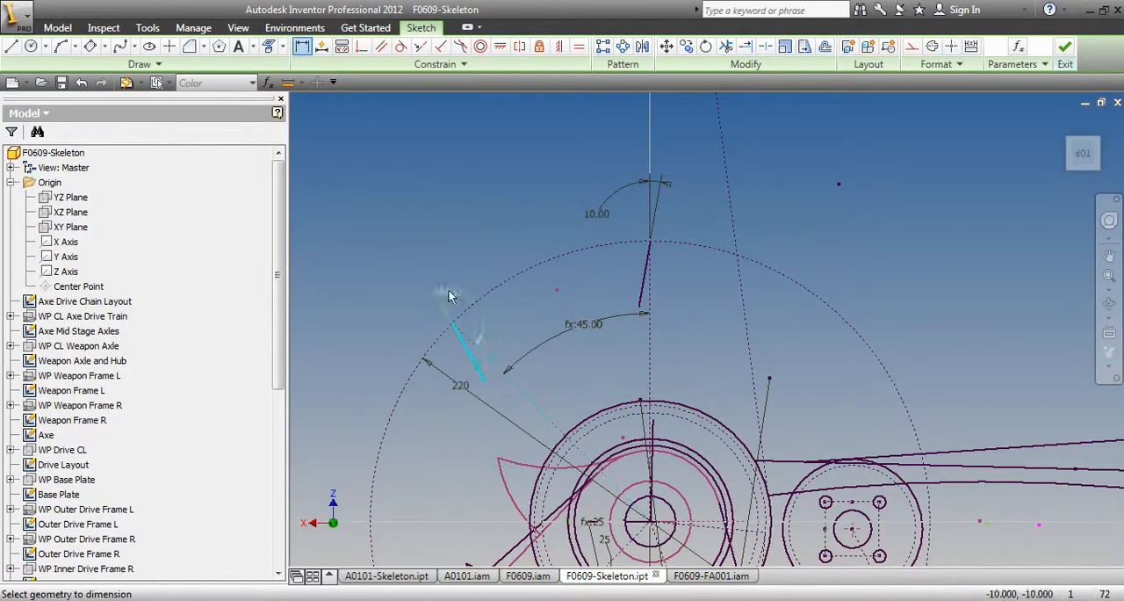
left_click(461, 265)
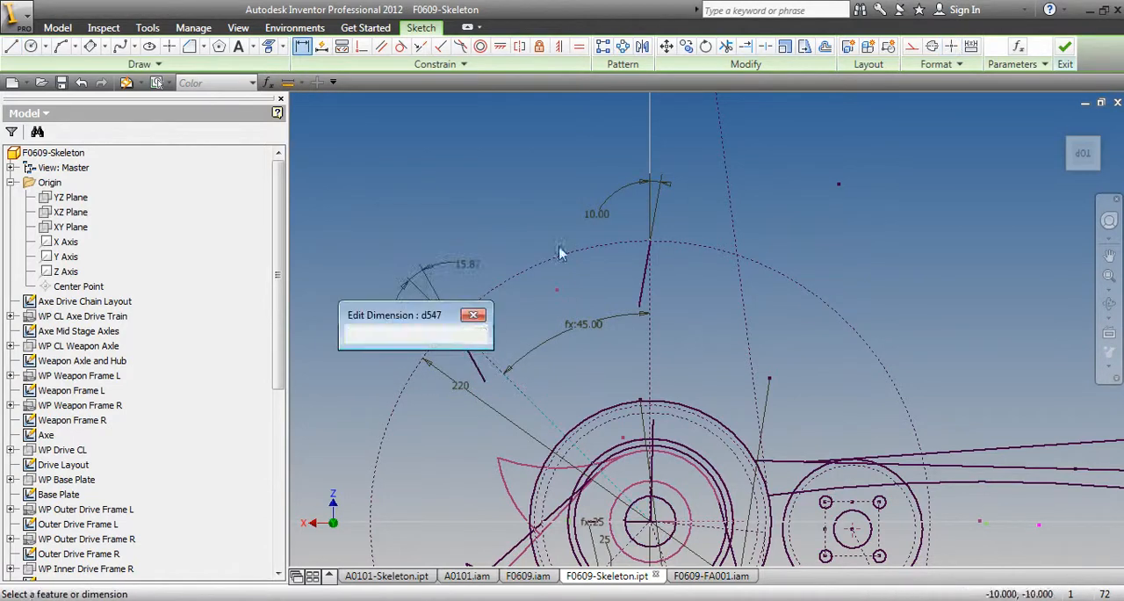
left_click(597, 214)
key("Return")
Constrain the two short slanted lines to equal length
left_click(578, 45)
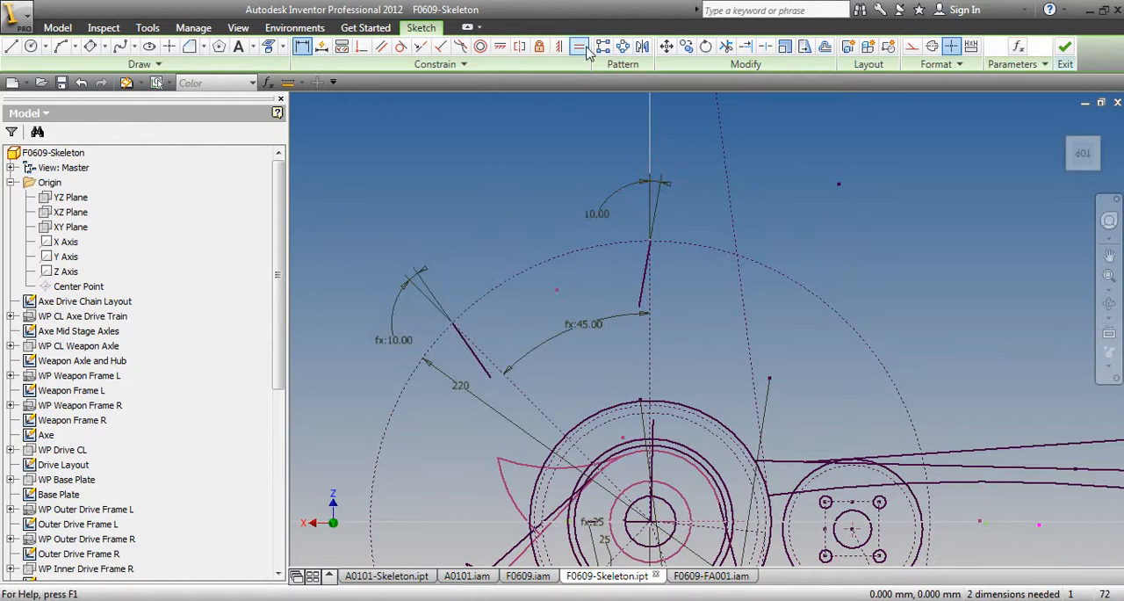
left_click(482, 367)
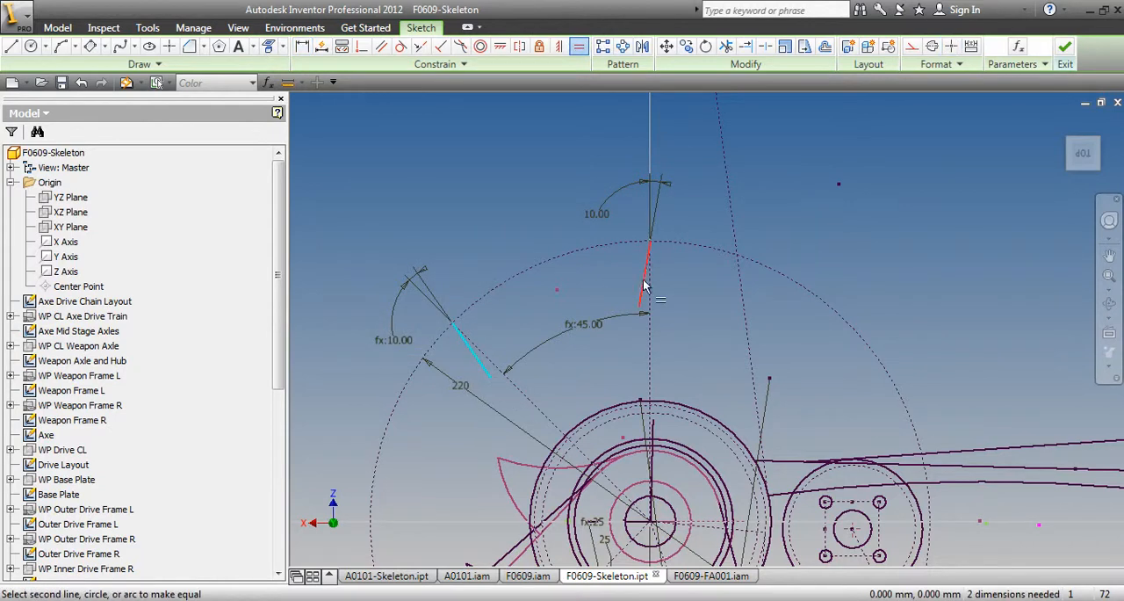
left_click(644, 279)
Dimension the vertical extent of the short slanted line at the top of the circle as 25 mm
left_click(301, 46)
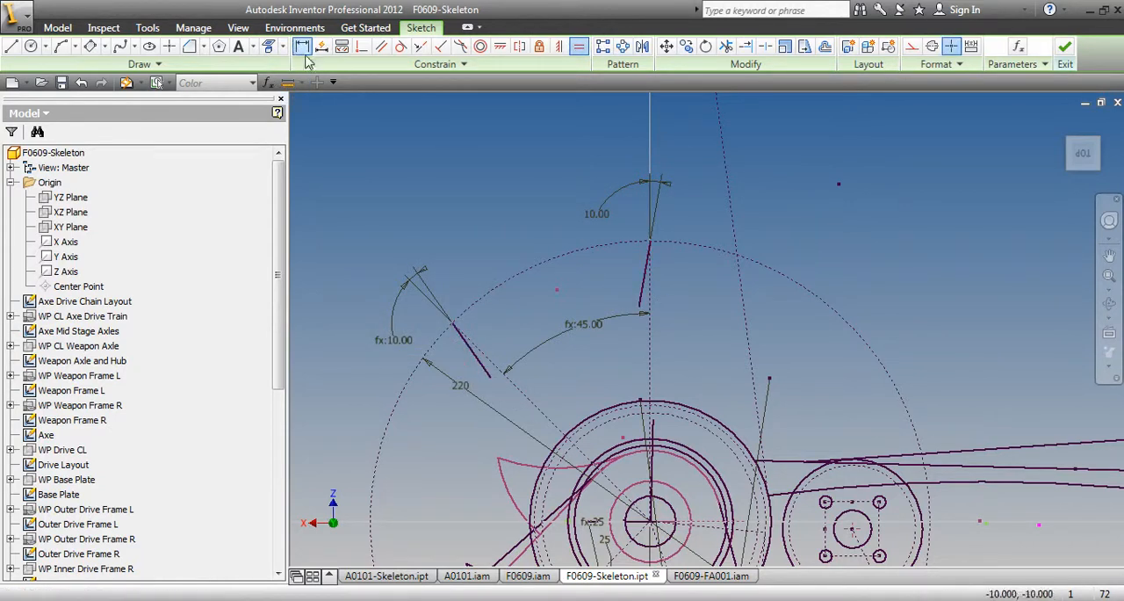
left_click(647, 297)
left_click(670, 270)
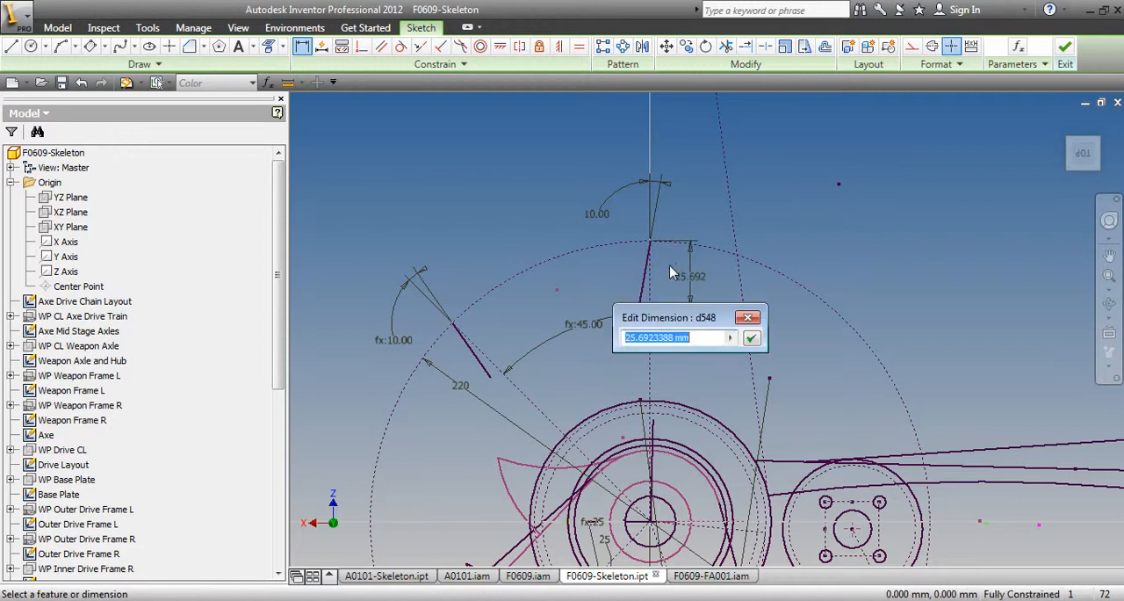
type("2")
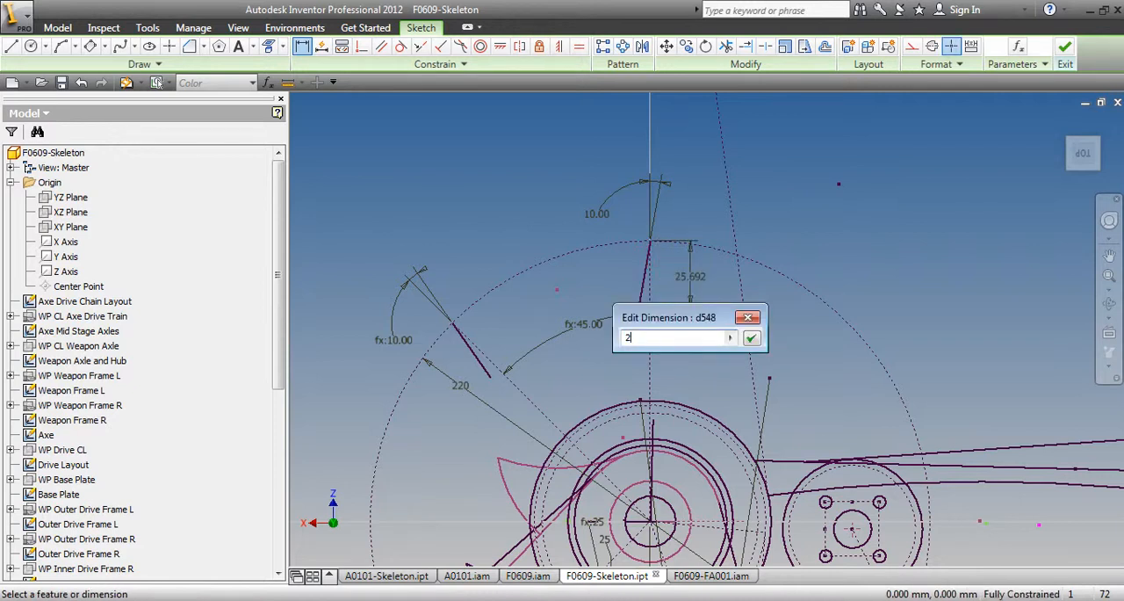
type("5")
key("Return")
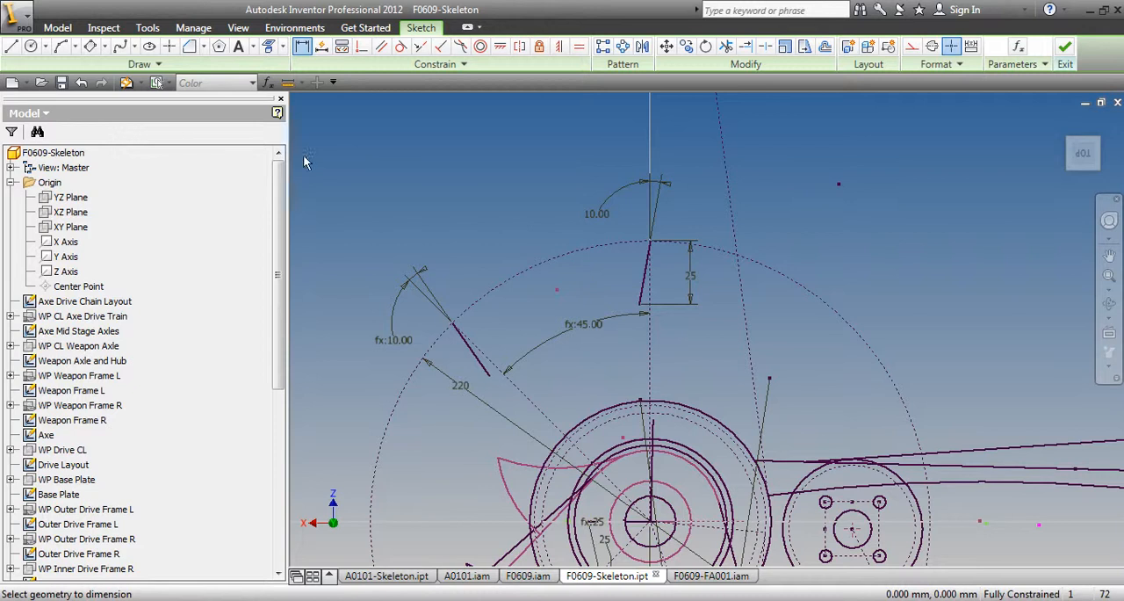
Draw a large three-point arc from the circle's top toward the angled radius and a small arc, radius about 6 mm, joining it to the angled line's inner end
left_click(61, 45)
left_click(651, 239)
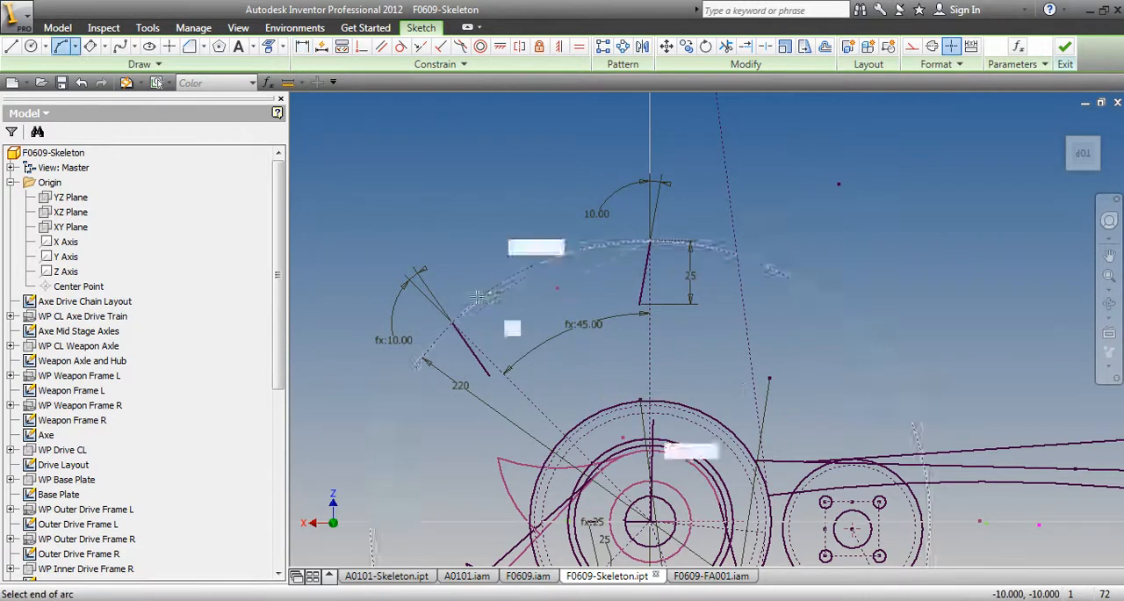
left_click(453, 323)
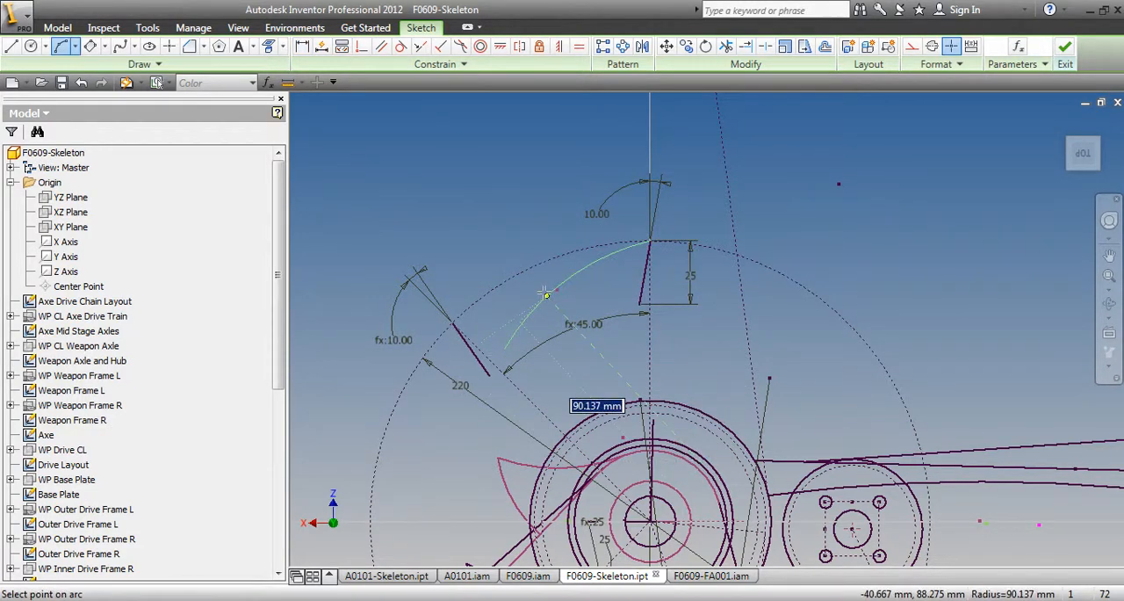
left_click(526, 305)
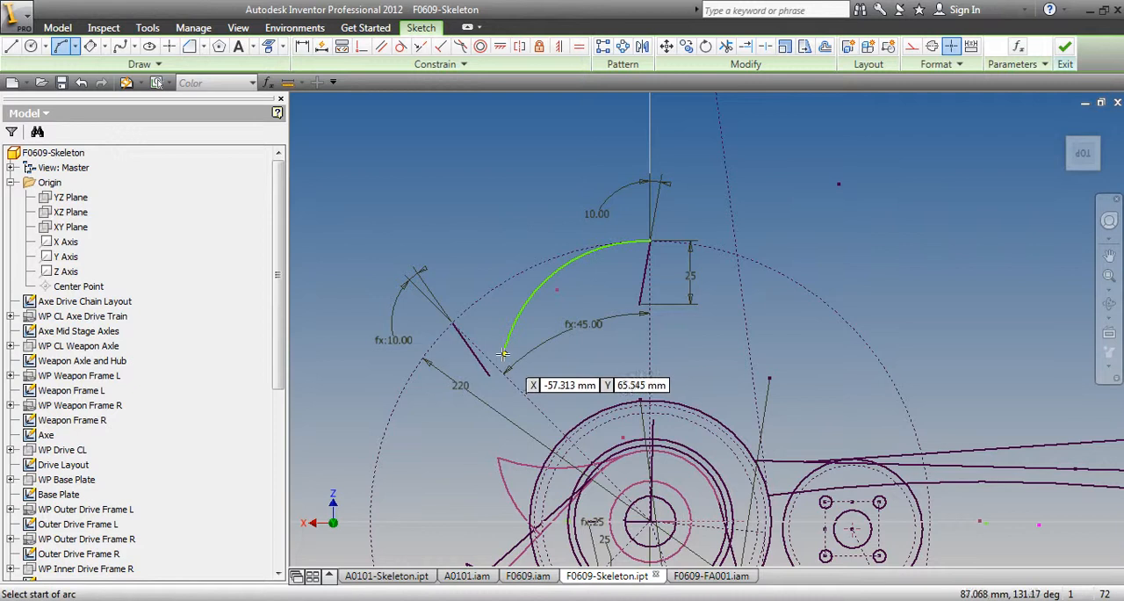
left_click(489, 375)
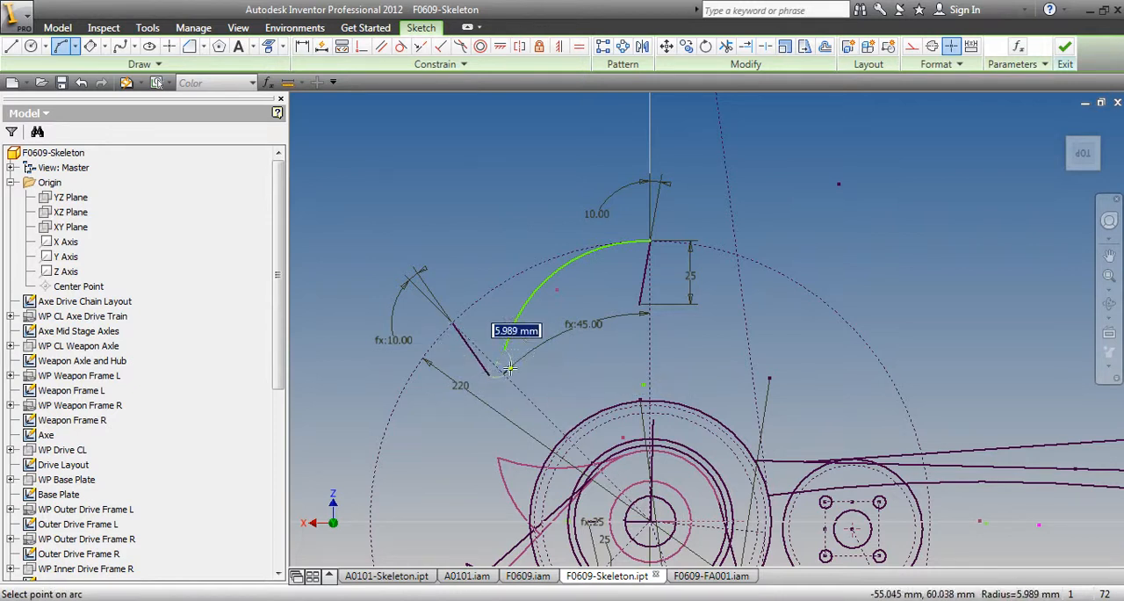
left_click(508, 347)
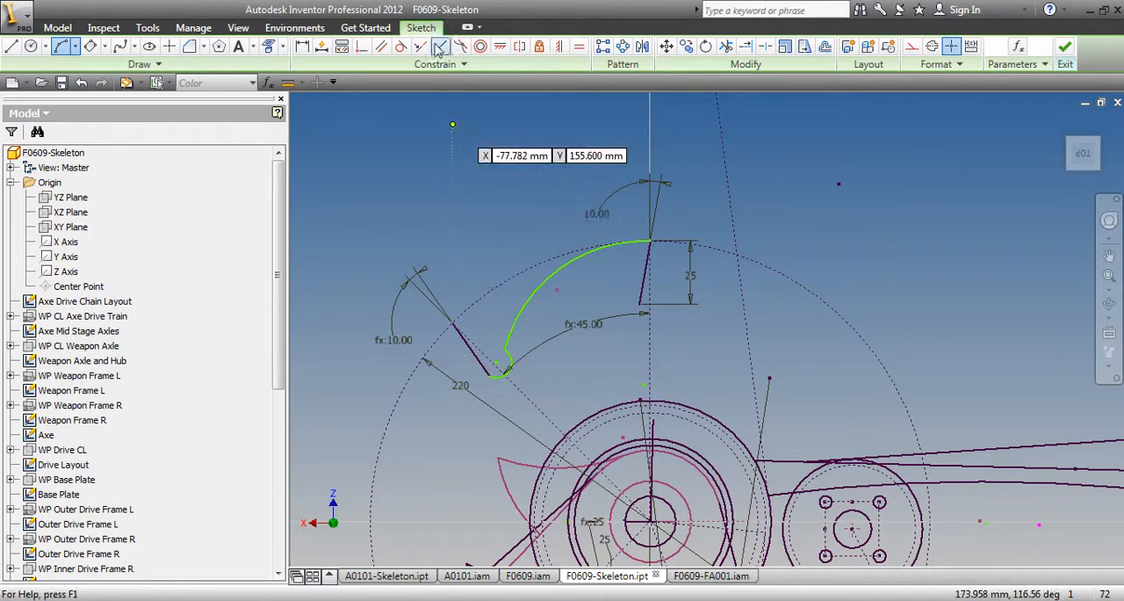
Make the small arc tangent to the large arc and the short angled line, and the large arc tangent to the construction circle
left_click(403, 49)
left_click(508, 369)
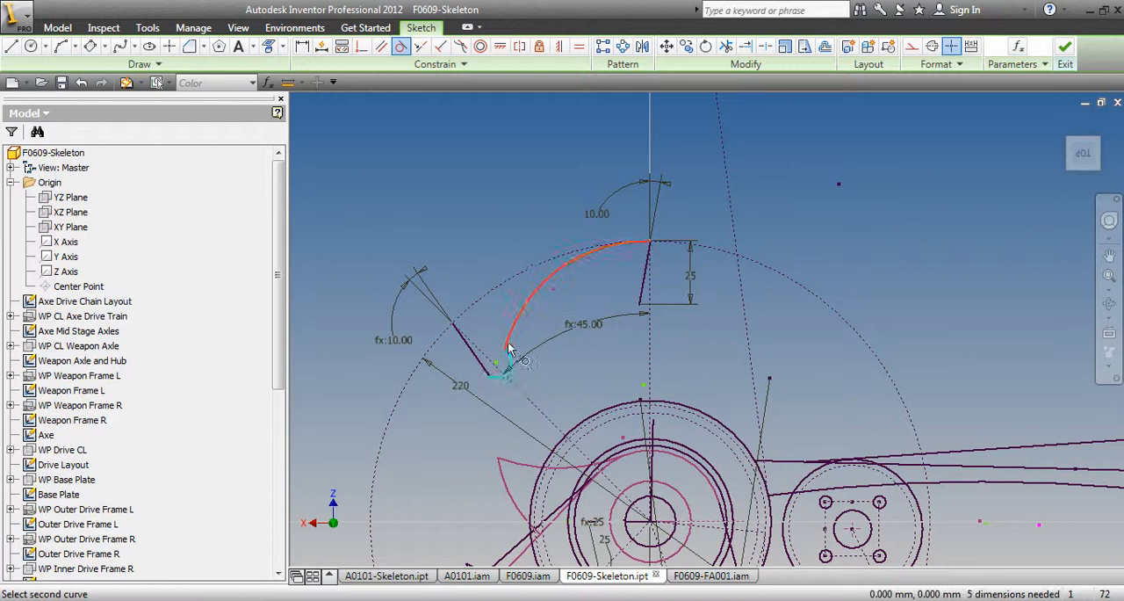
left_click(508, 342)
left_click(499, 377)
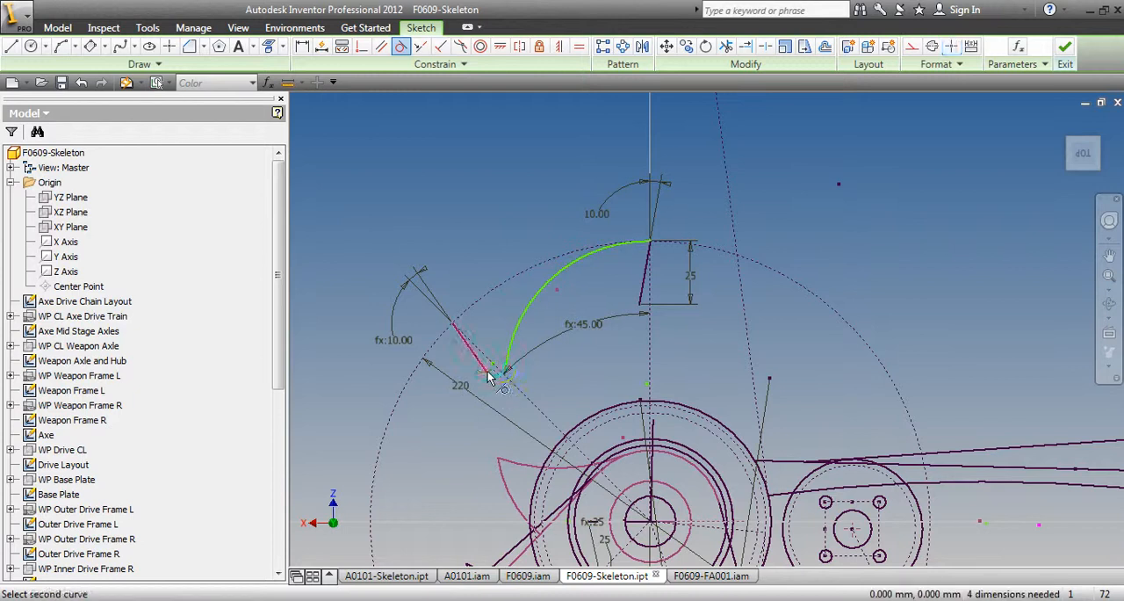
left_click(482, 368)
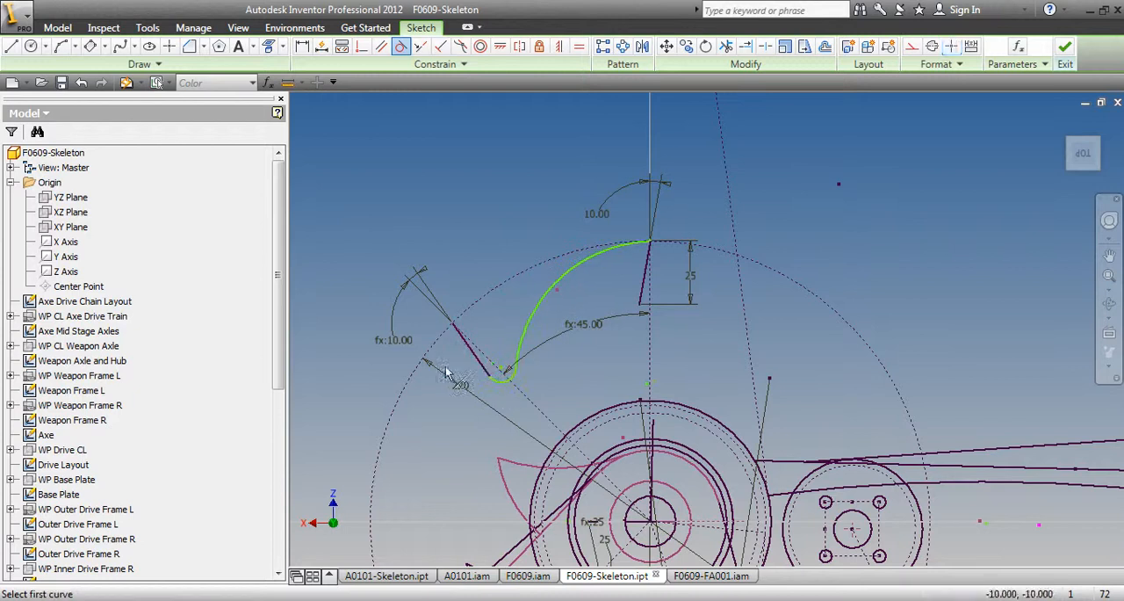
left_click(602, 252)
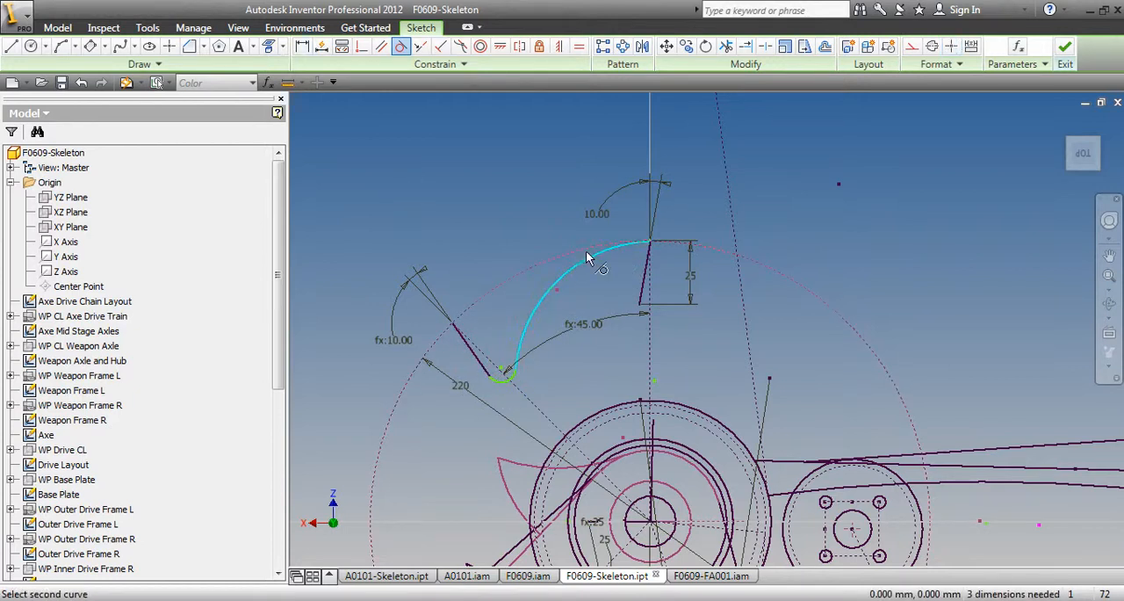
left_click(586, 252)
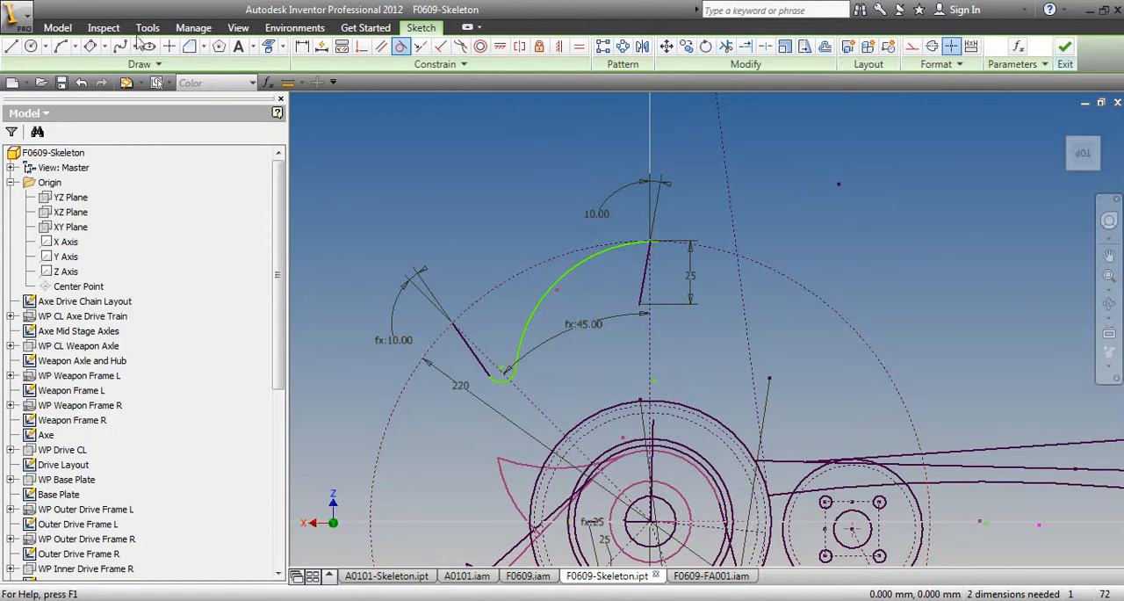
Draw a small three-point arc from the inner end of the upper slanted line to the vertical construction radius
left_click(61, 45)
scroll(465, 389, "up", 3)
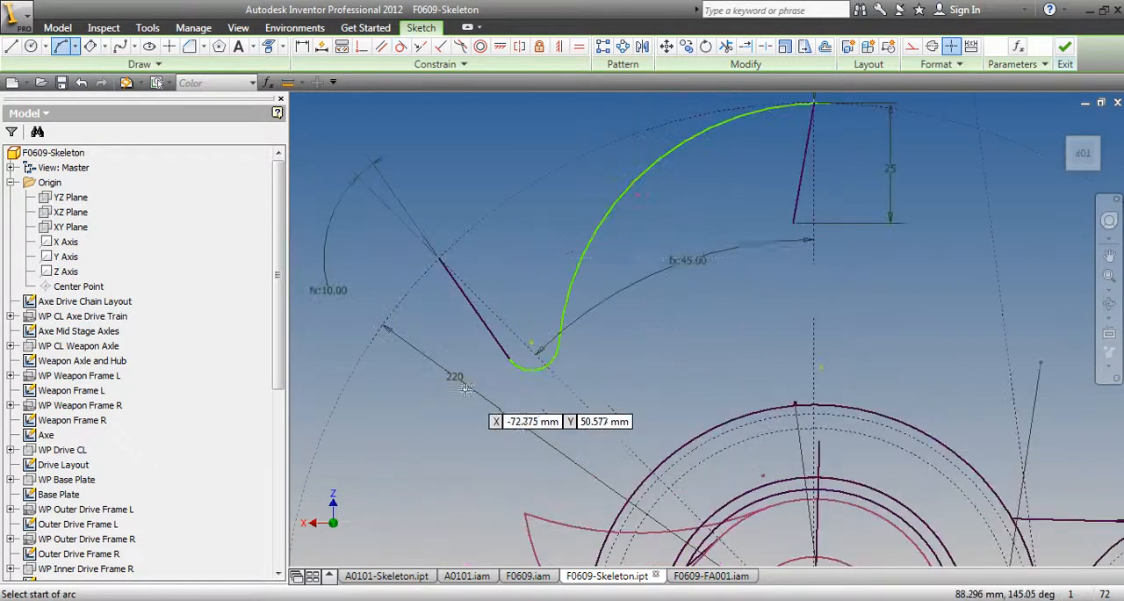
left_click(805, 238)
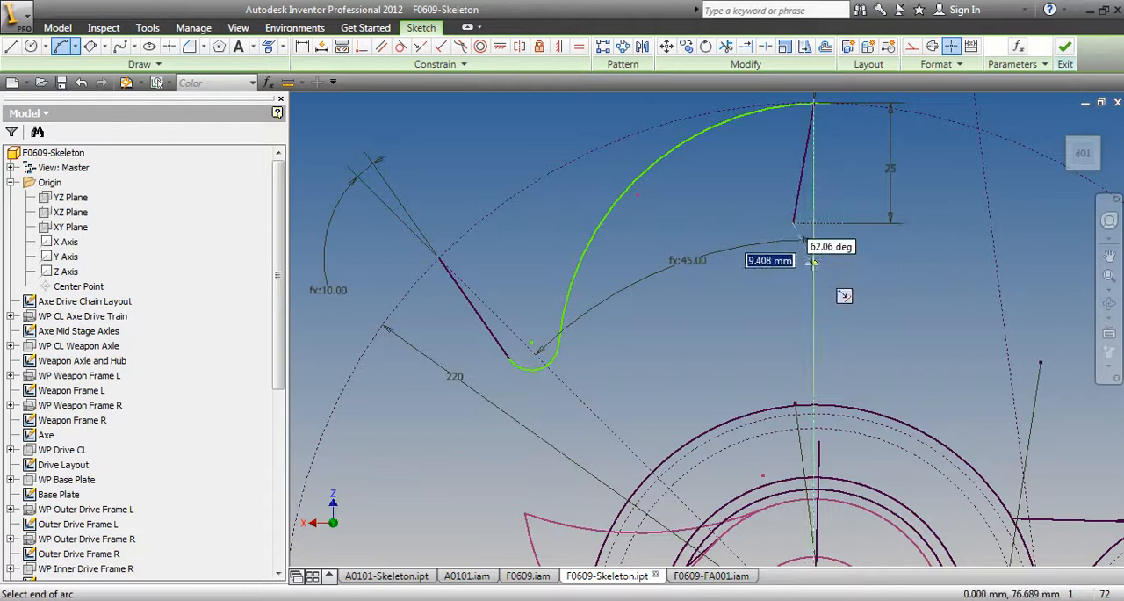
left_click(815, 263)
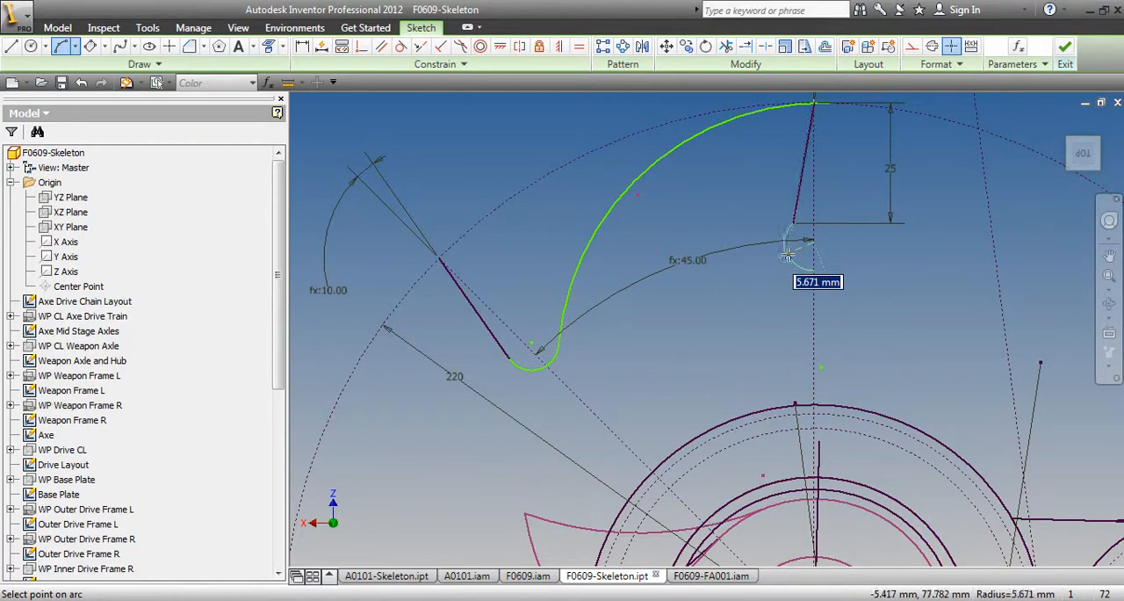
left_click(793, 250)
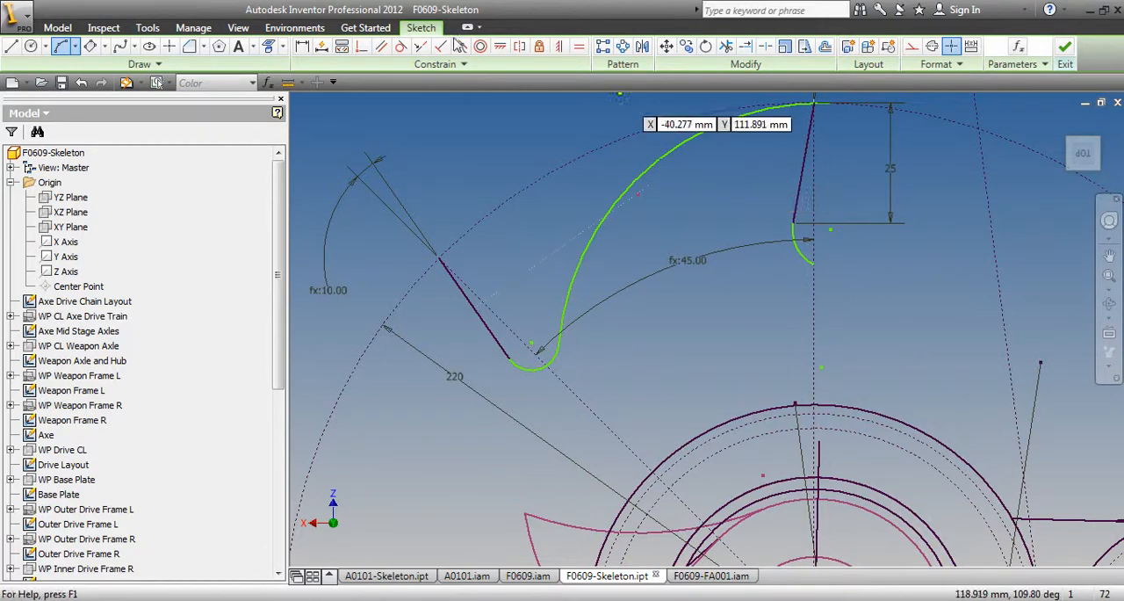
Make the new small arc tangent to the upper slanted line and equal in radius to the other small arc
left_click(400, 46)
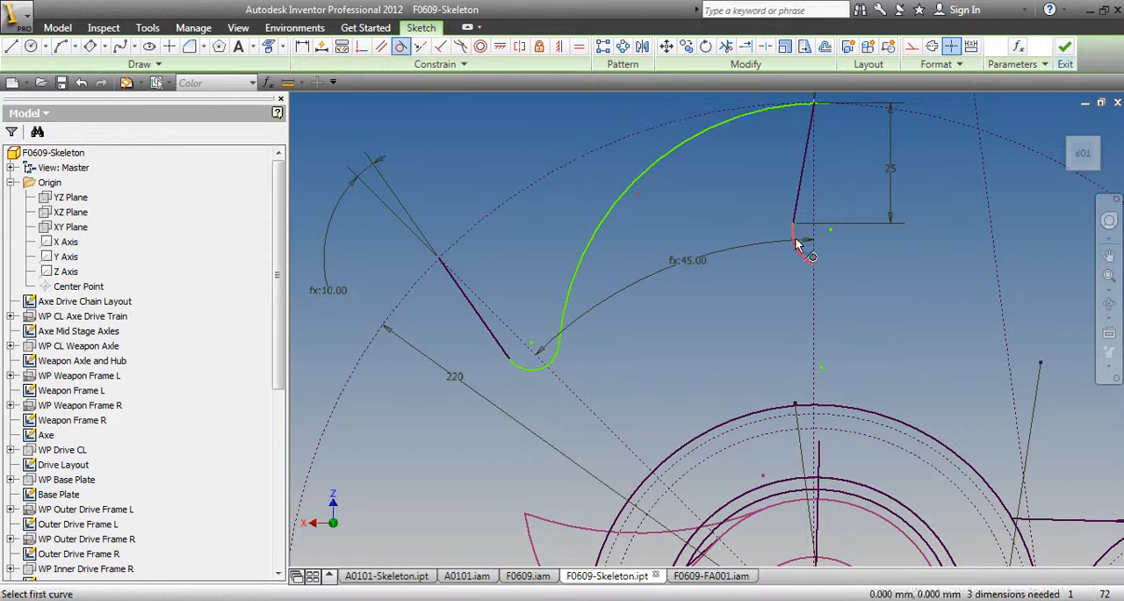
left_click(796, 239)
left_click(800, 203)
left_click(376, 153)
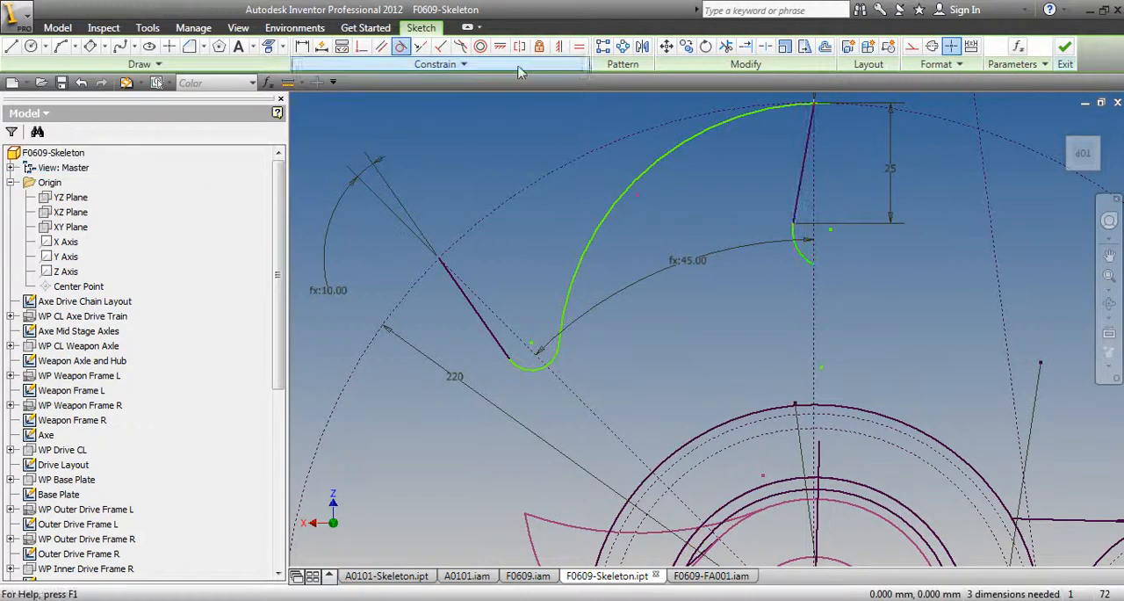
left_click(579, 46)
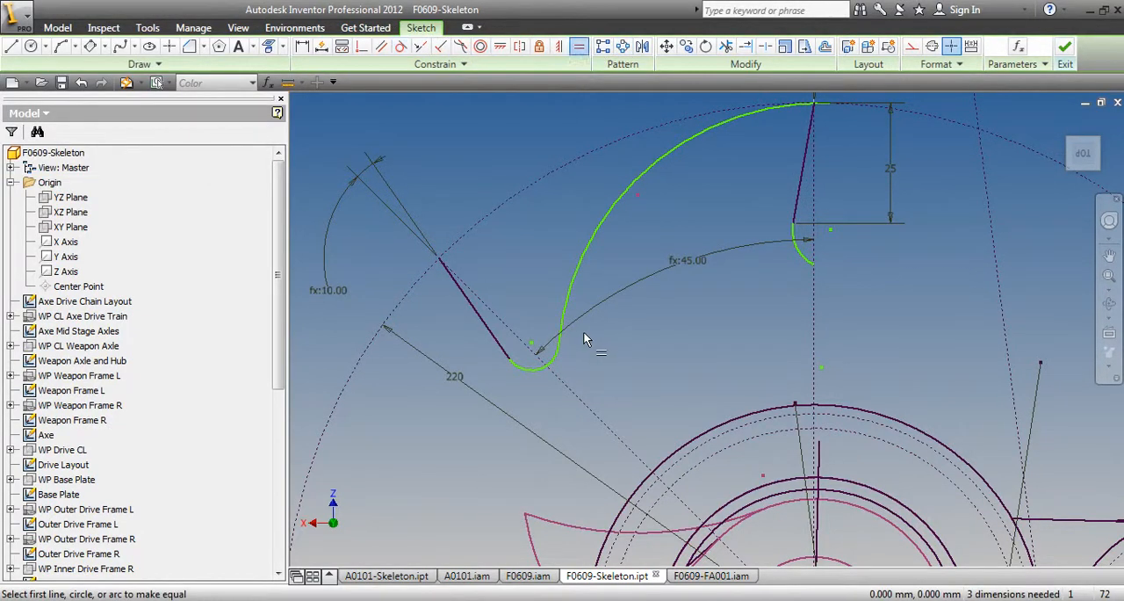
left_click(556, 356)
left_click(806, 256)
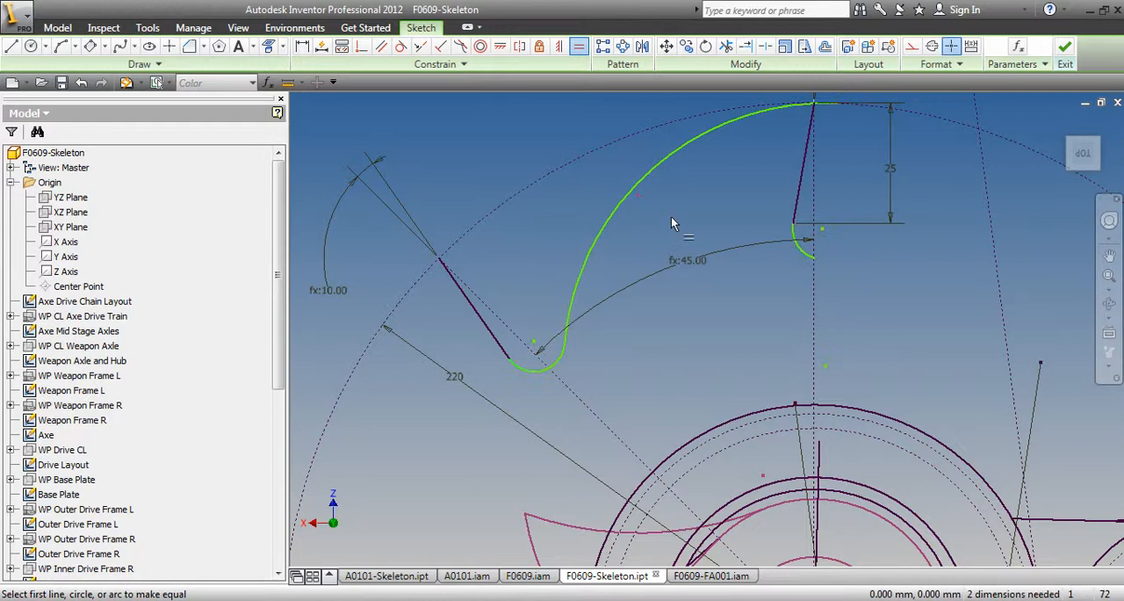
key("Escape")
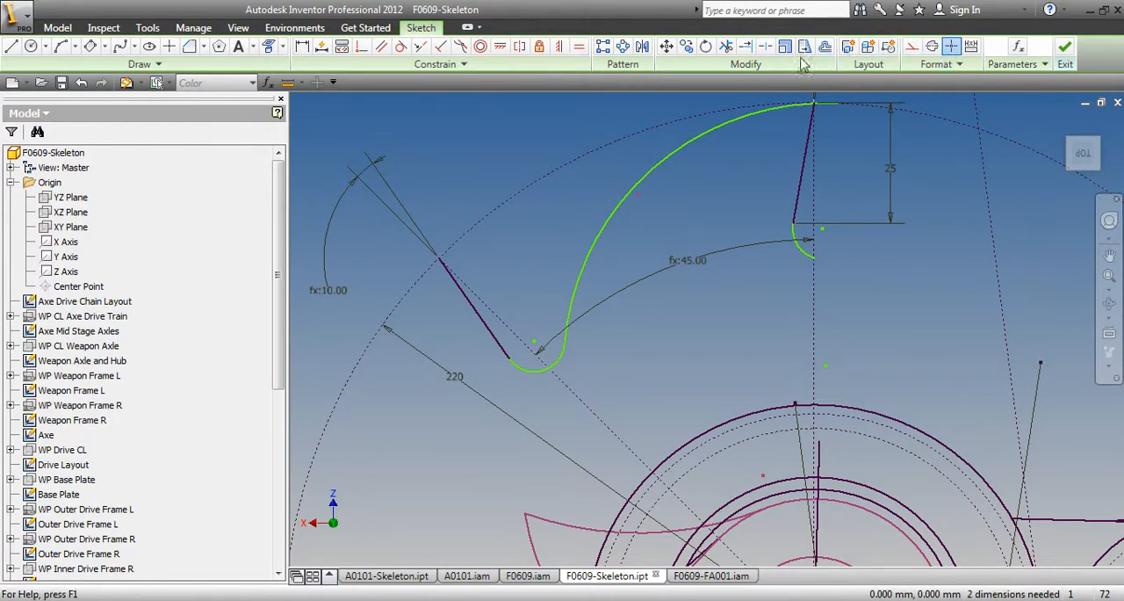
Split the small arc beside the angled line where it crosses the angled construction radius
left_click(765, 46)
left_click(556, 349)
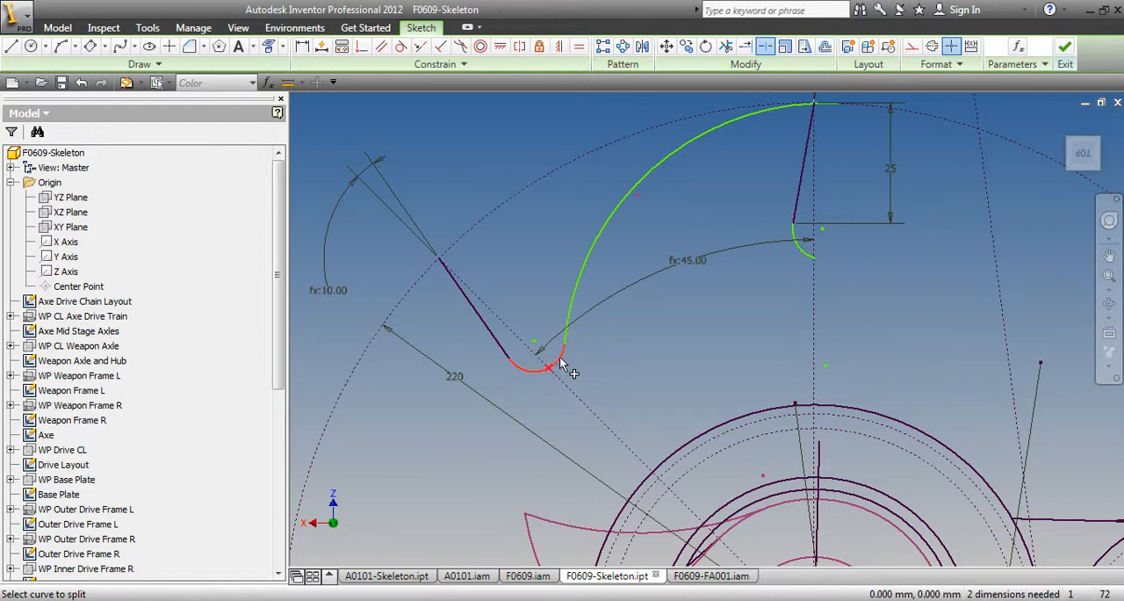
left_click(555, 365)
key("Escape")
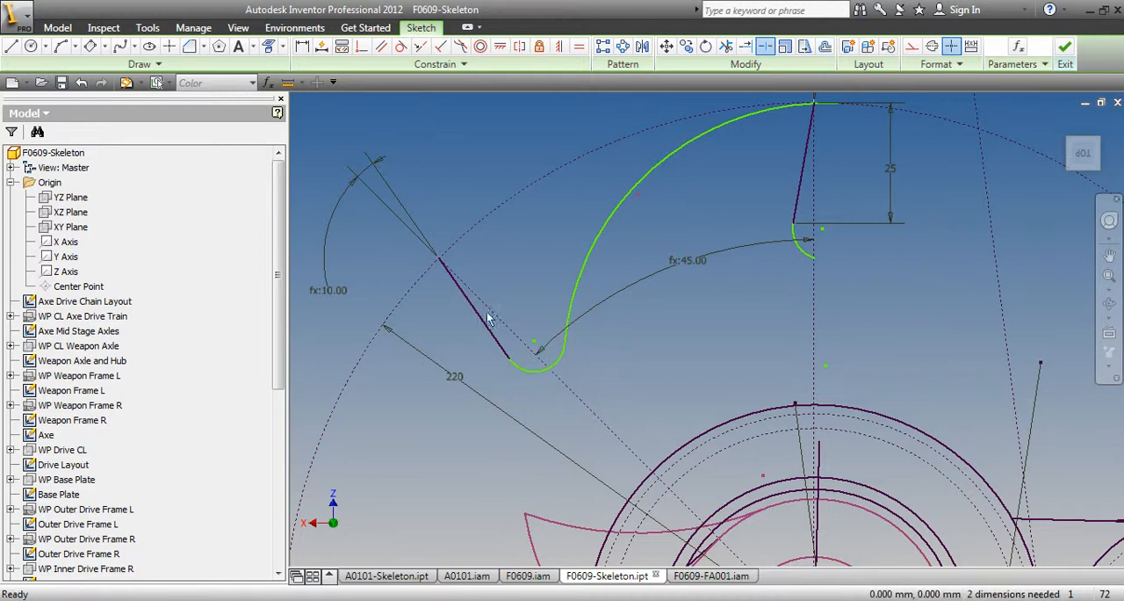
left_click(530, 377)
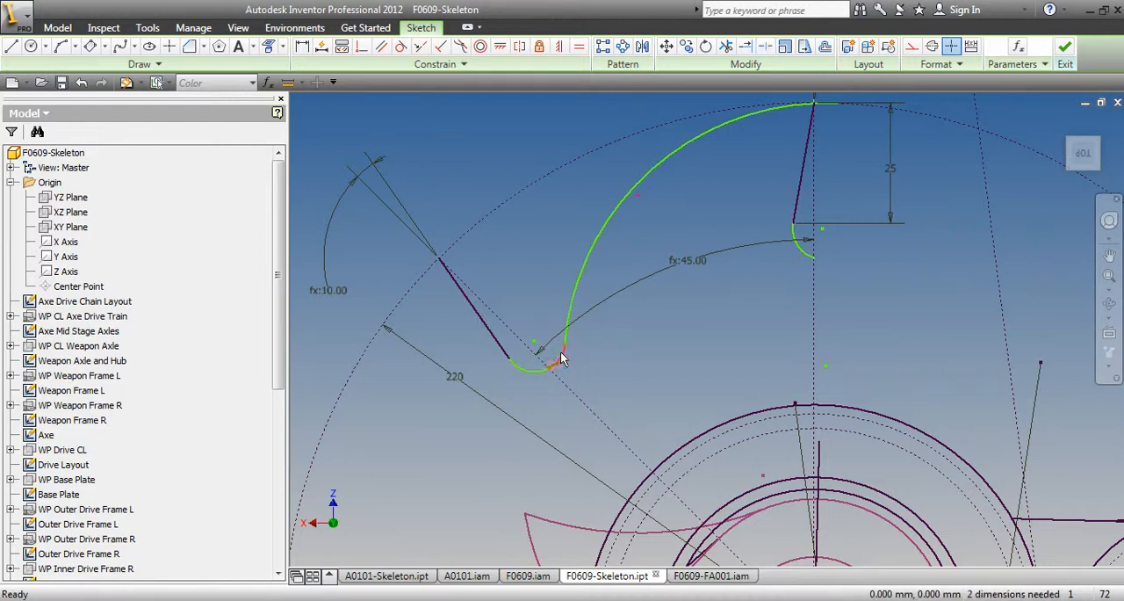
Dimension the radius of the small arc at the angled construction radius as 6 mm
left_click(302, 45)
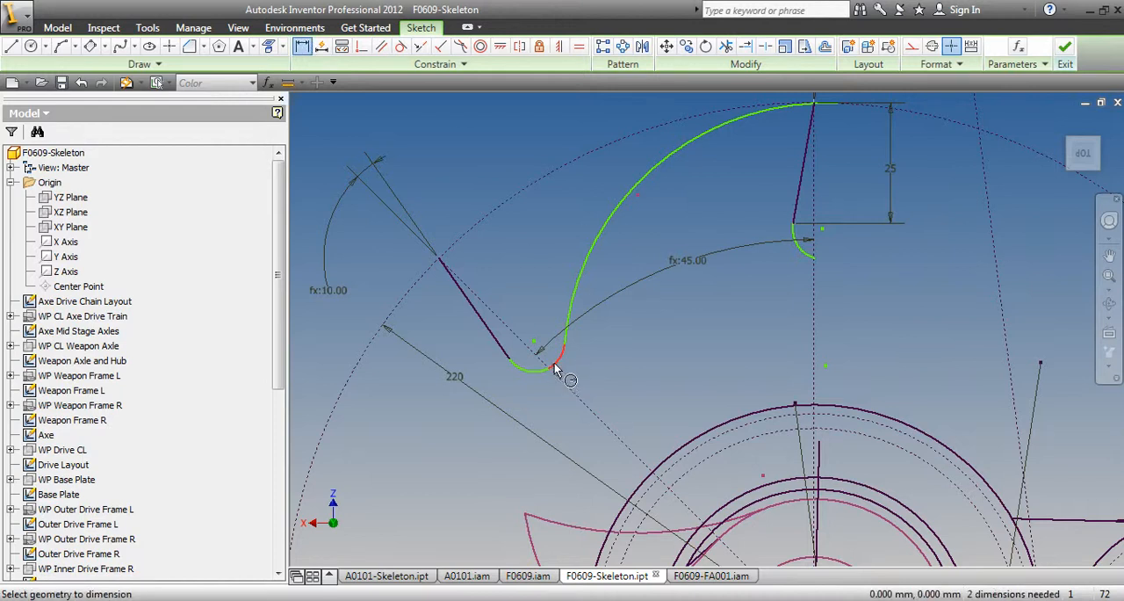
left_click(558, 366)
left_click(619, 372)
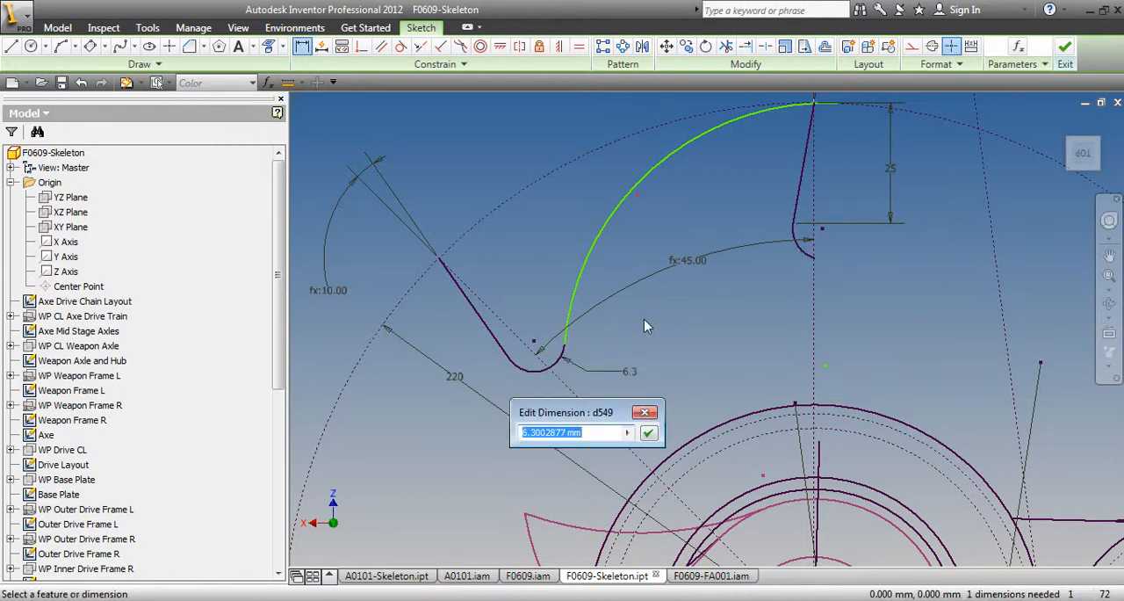
type("6")
key("Return")
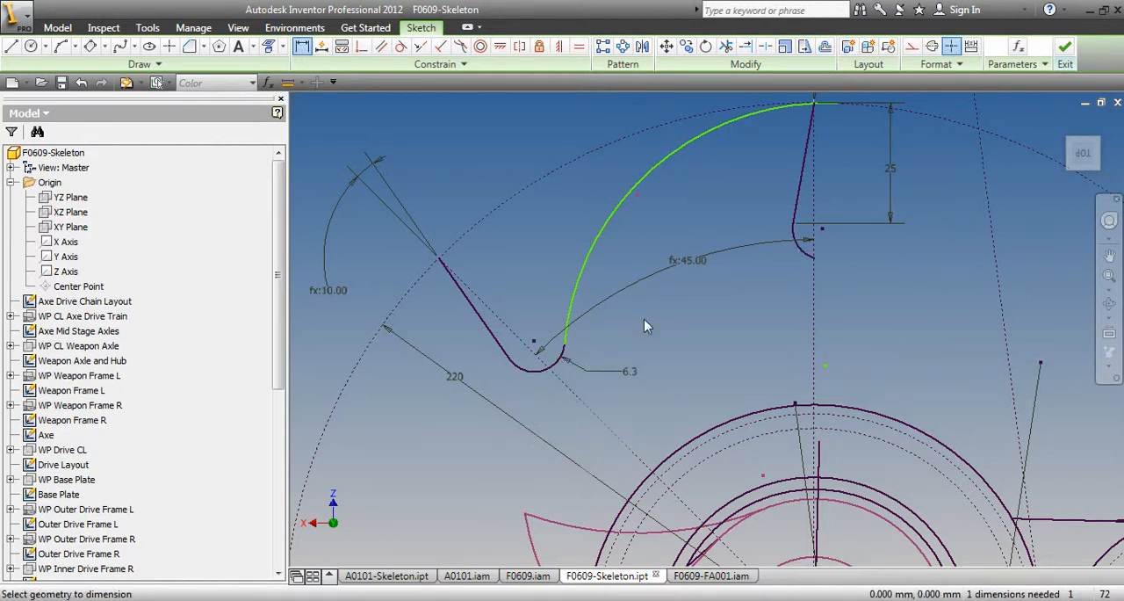
Try a 60 mm radius dimension on the large arc and undo it
left_click(597, 228)
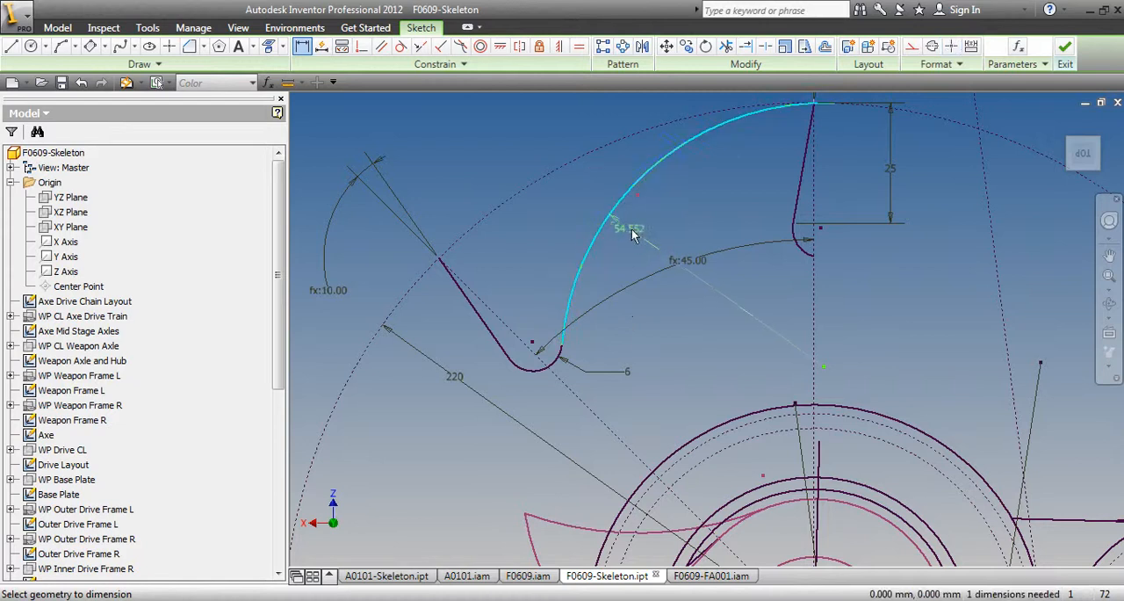
left_click(647, 231)
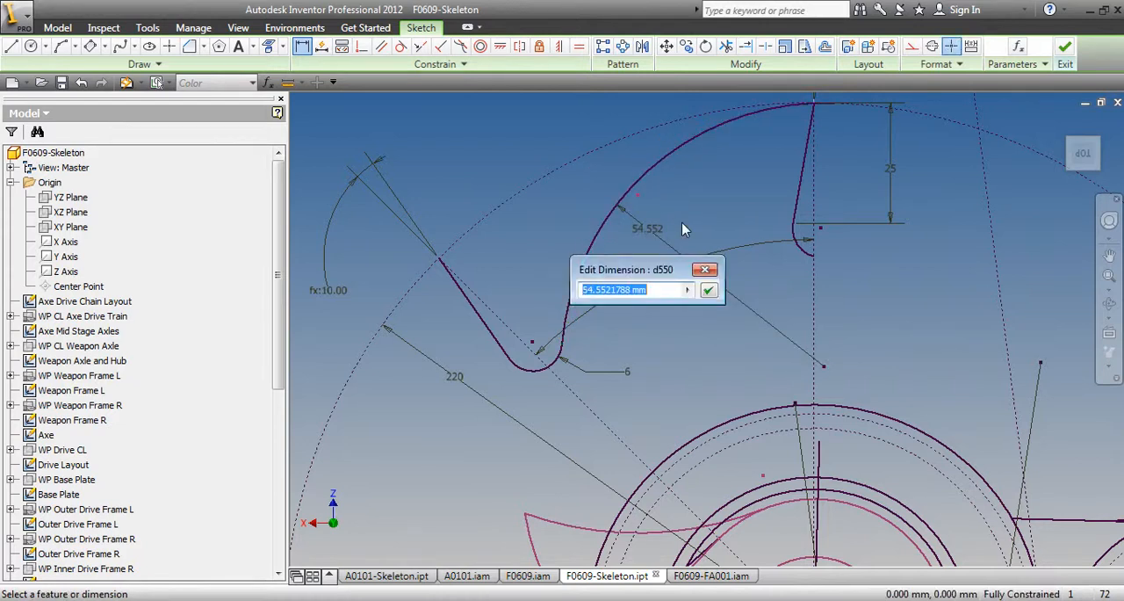
key("Return")
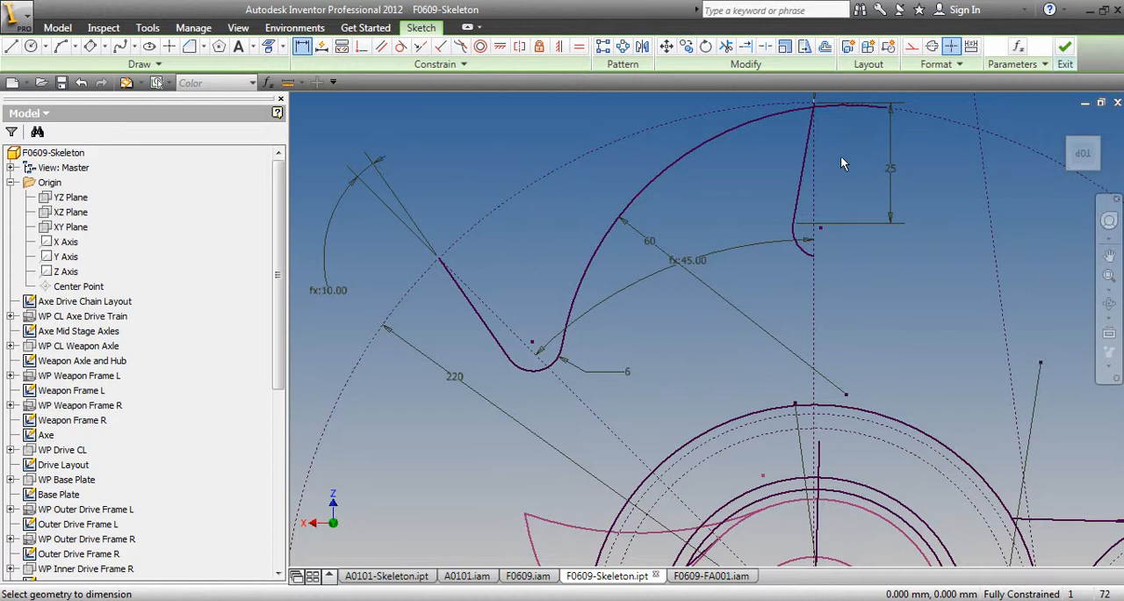
key("ctrl+z")
key("ctrl+z")
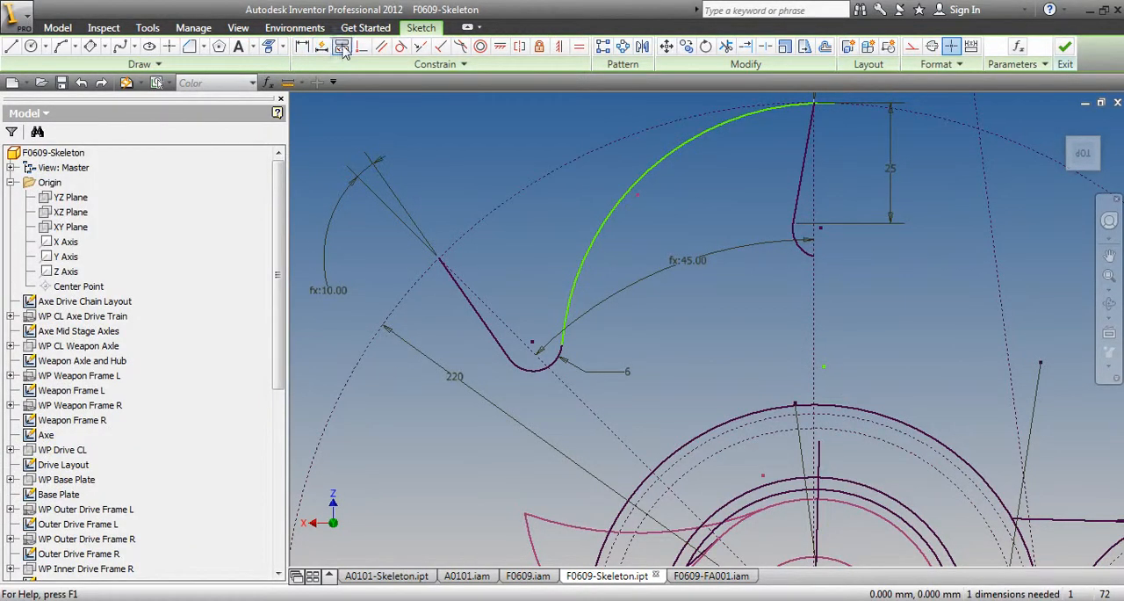
Make the large arc's loose end coincident with the tooth tip on the vertical construction radius and dismiss the save reminder
left_click(419, 47)
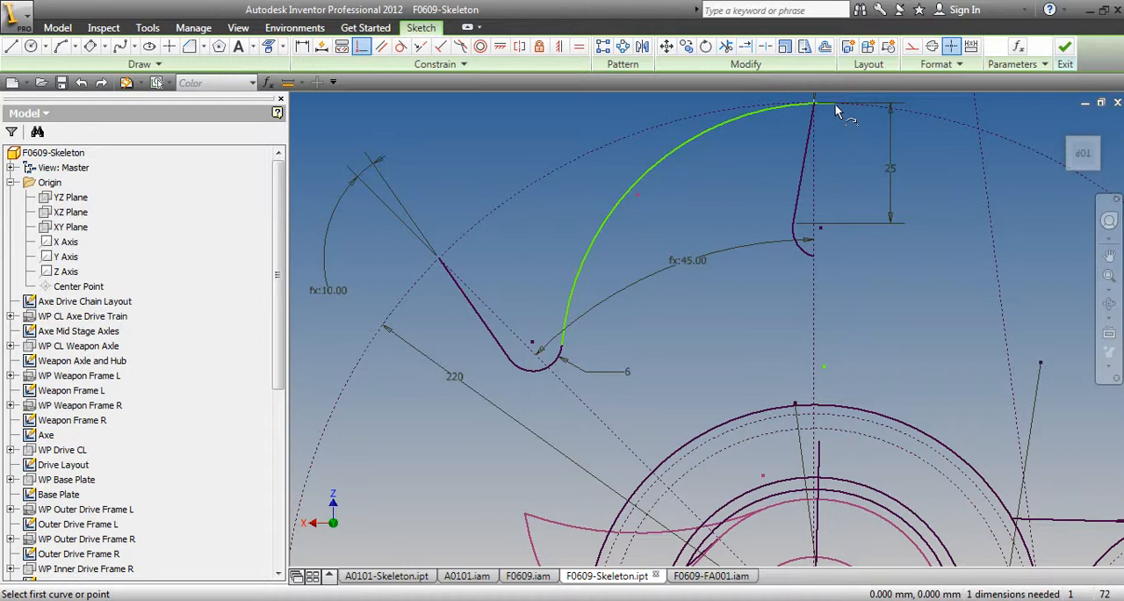
left_click(835, 105)
left_click(818, 104)
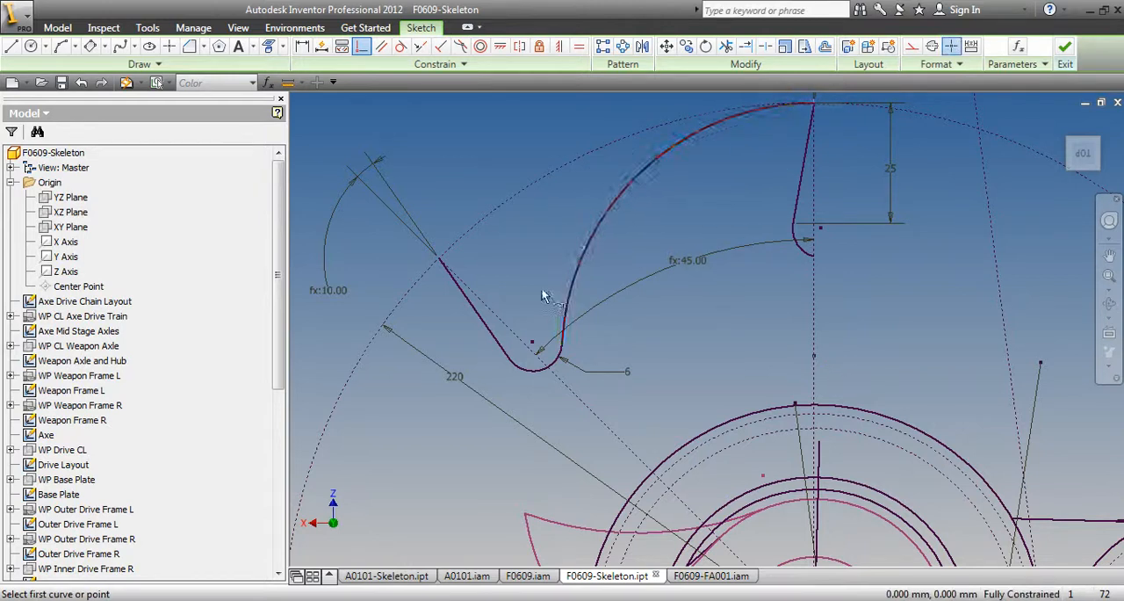
key("Escape")
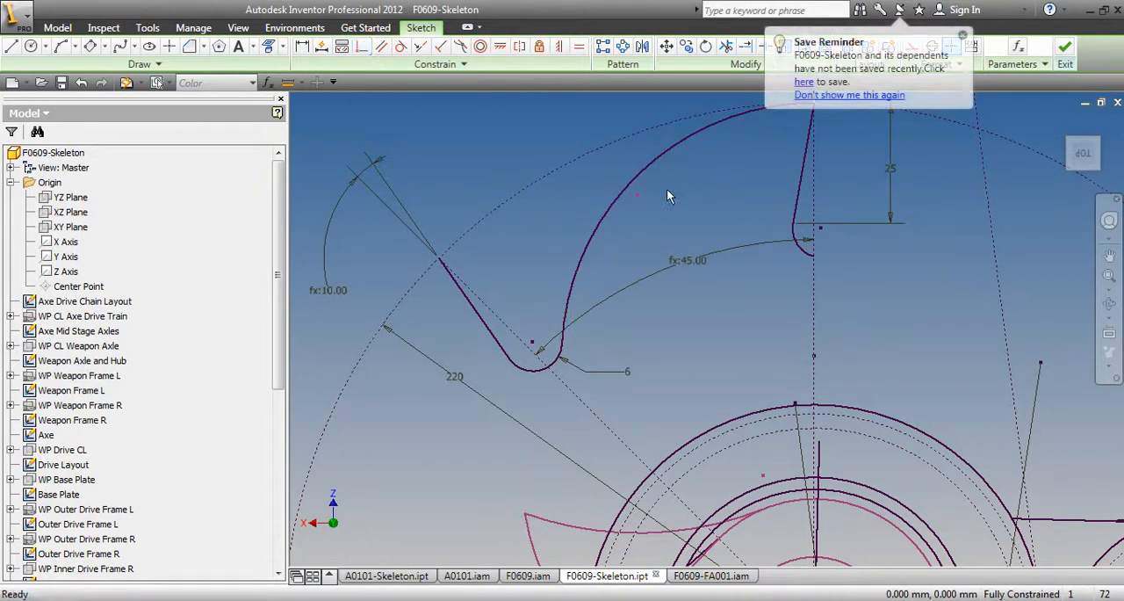
left_click(964, 39)
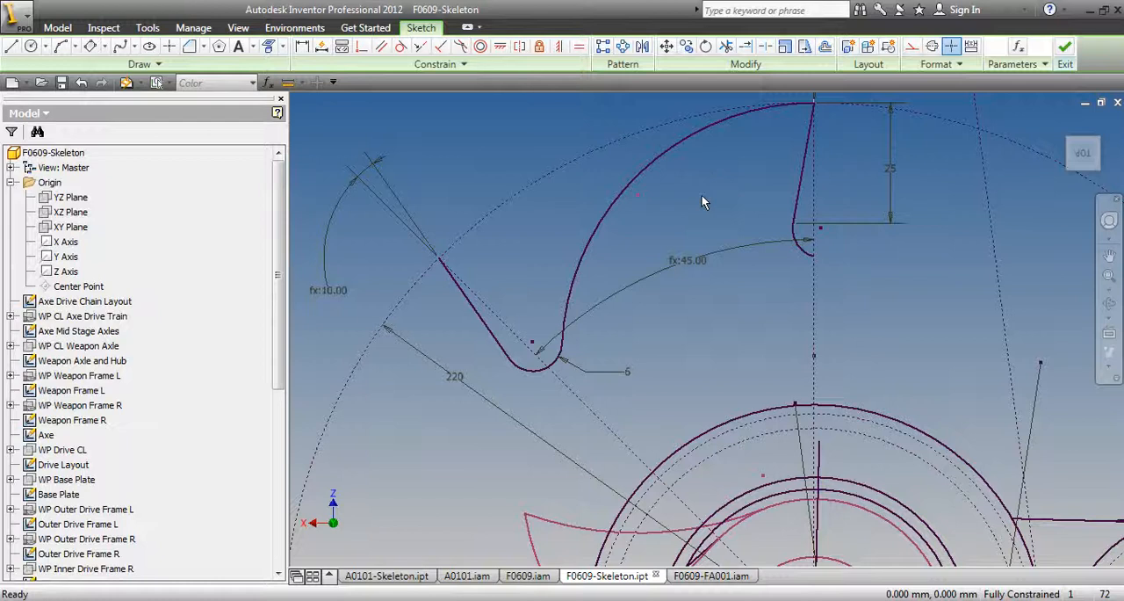
Draw two lines along the vertical and angled construction radii, joining each small arc's end to the hub circle of 32.5 mm radius
scroll(701, 195, "up", 2)
key("l")
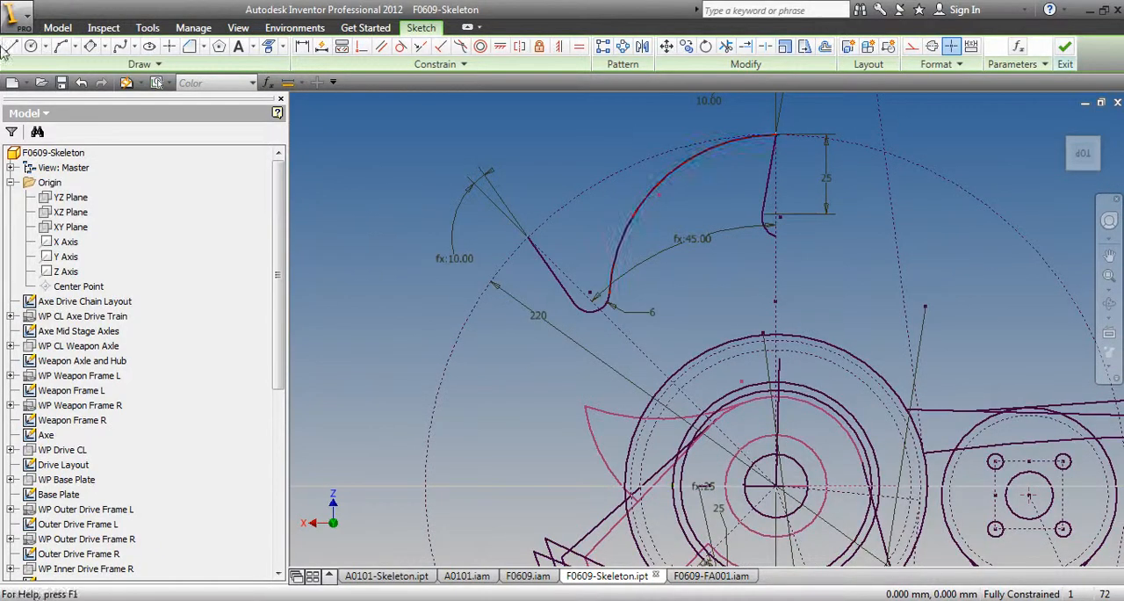
left_click(776, 235)
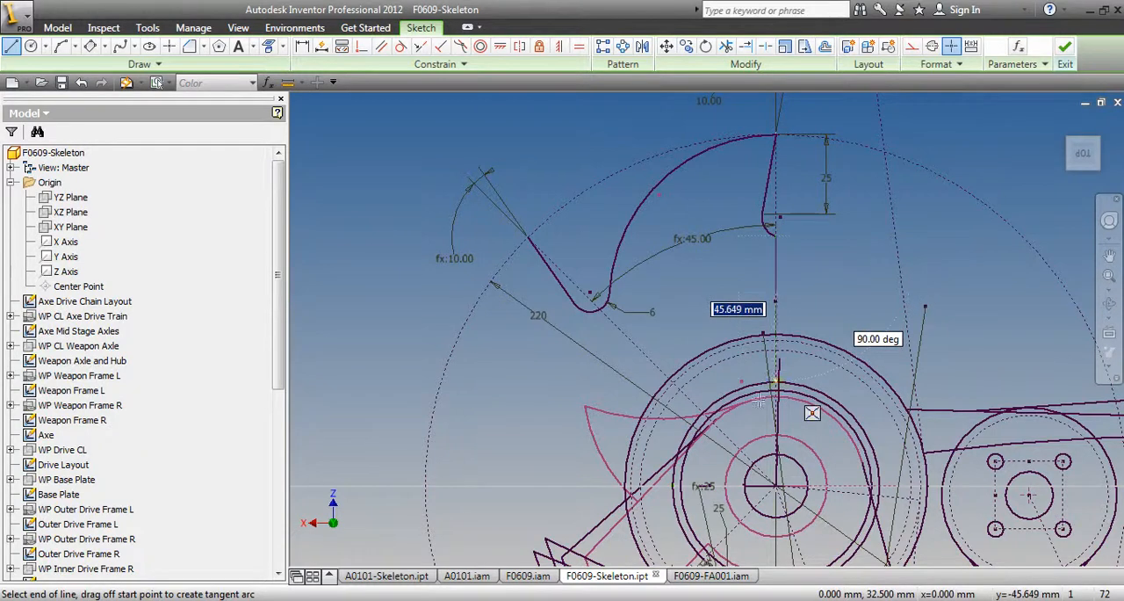
left_click(777, 381)
left_click(705, 411)
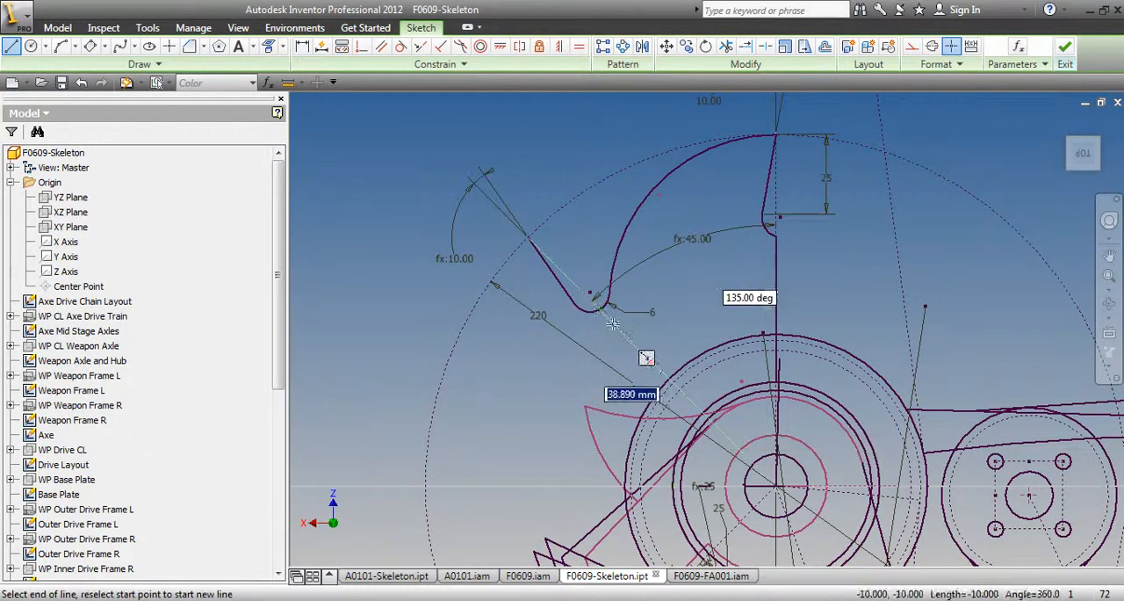
left_click(602, 306)
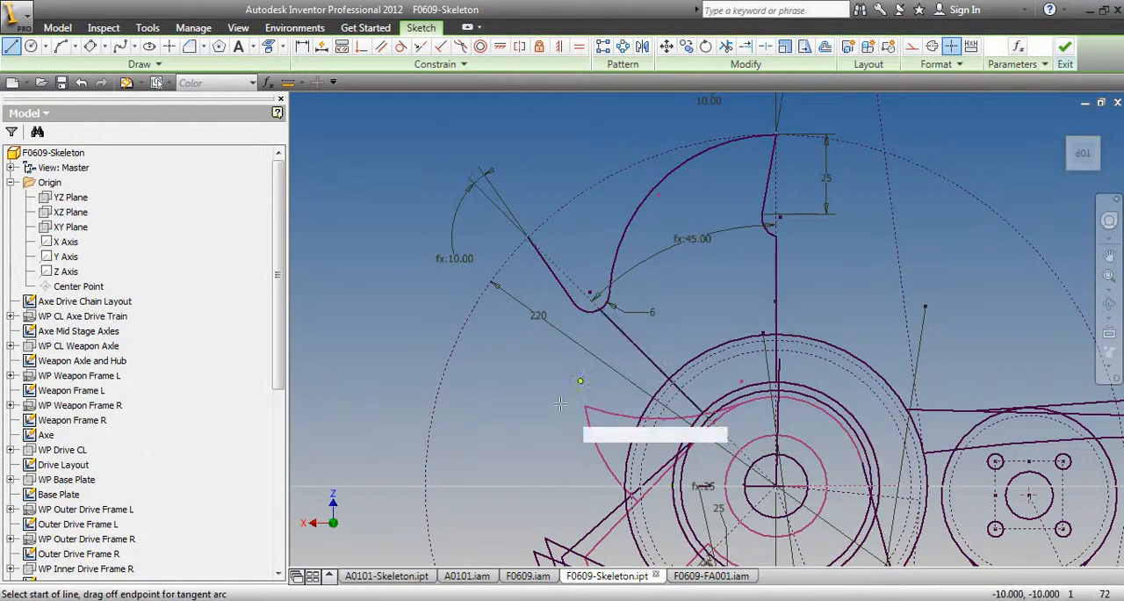
Close the tooth profile with a three-point arc of 32.5 mm radius between the inner ends of the two radial lines
left_click(61, 45)
scroll(694, 375, "down", 5)
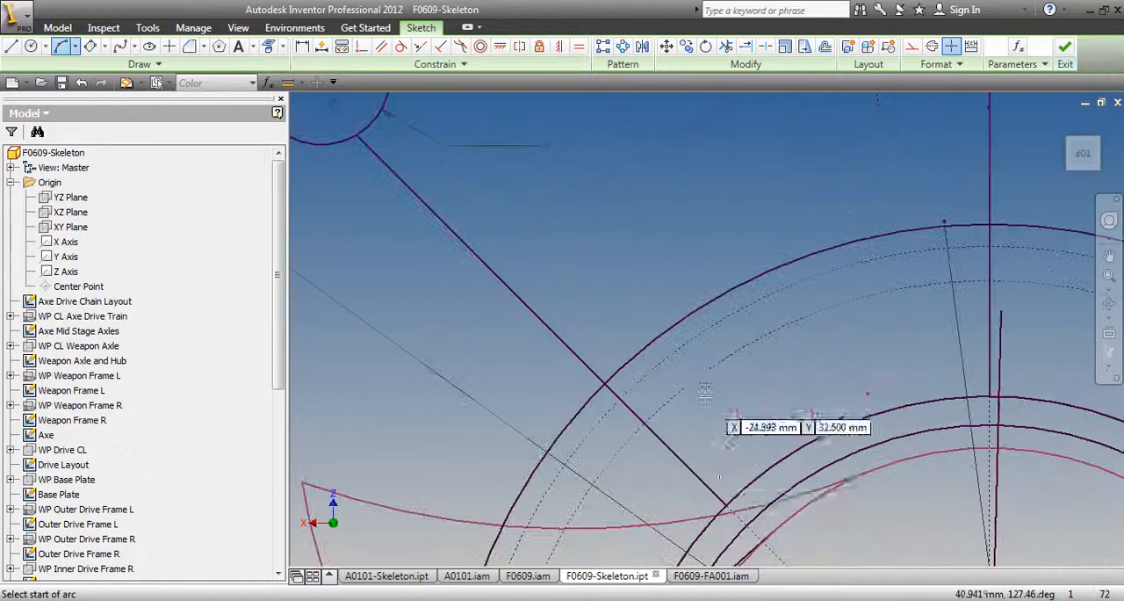
left_click(727, 506)
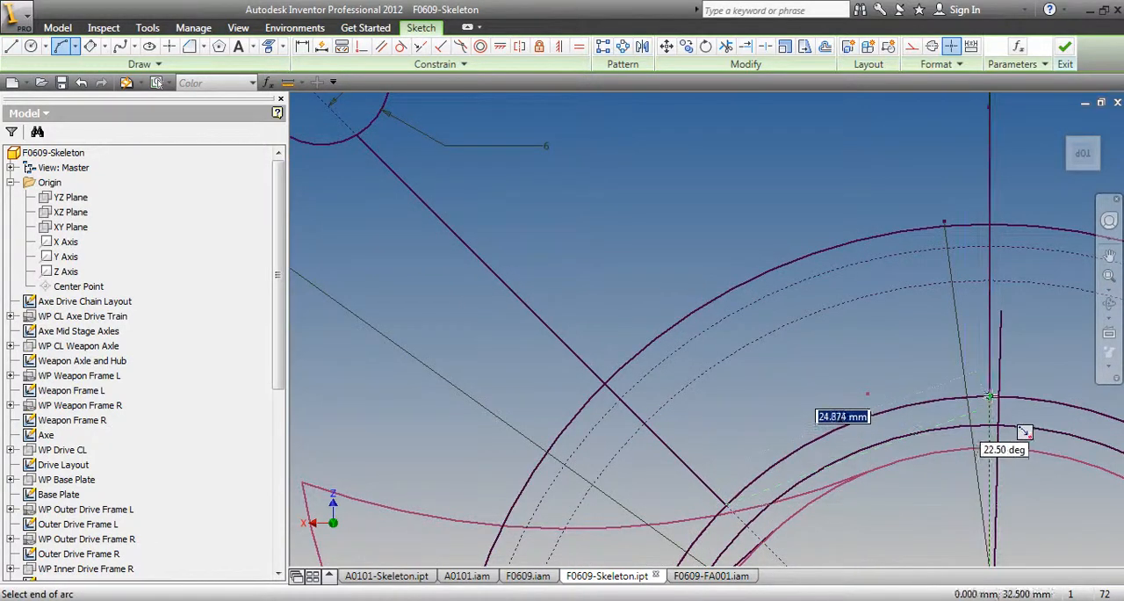
left_click(986, 406)
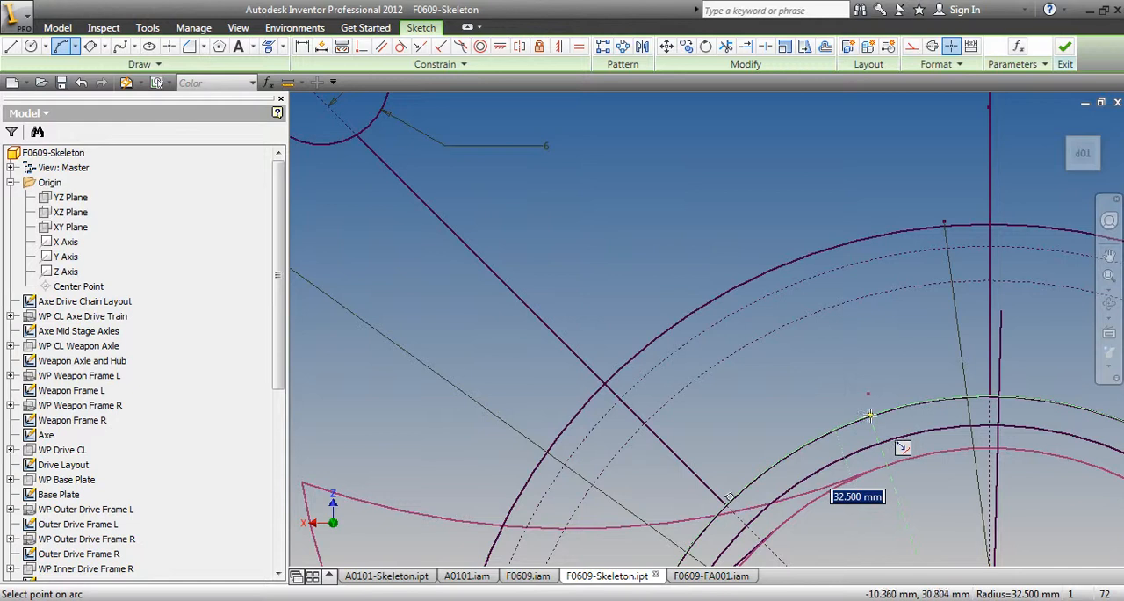
left_click(867, 416)
key("Escape")
scroll(733, 296, "down", 5)
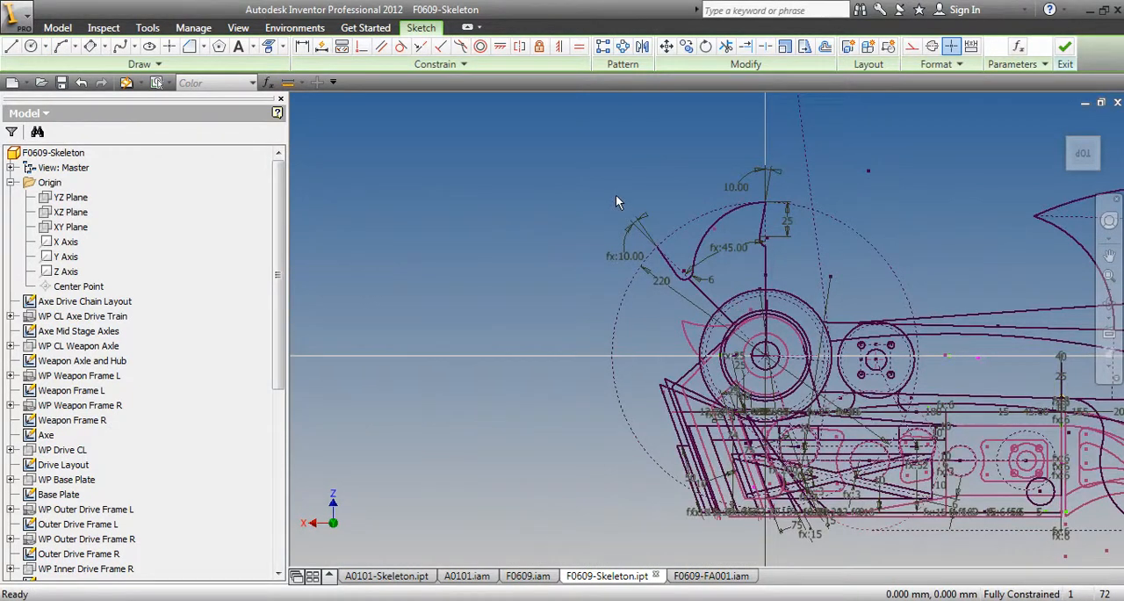
Finish the sketch and rename Sketch24 as Circular Saw
right_click(521, 162)
left_click(521, 211)
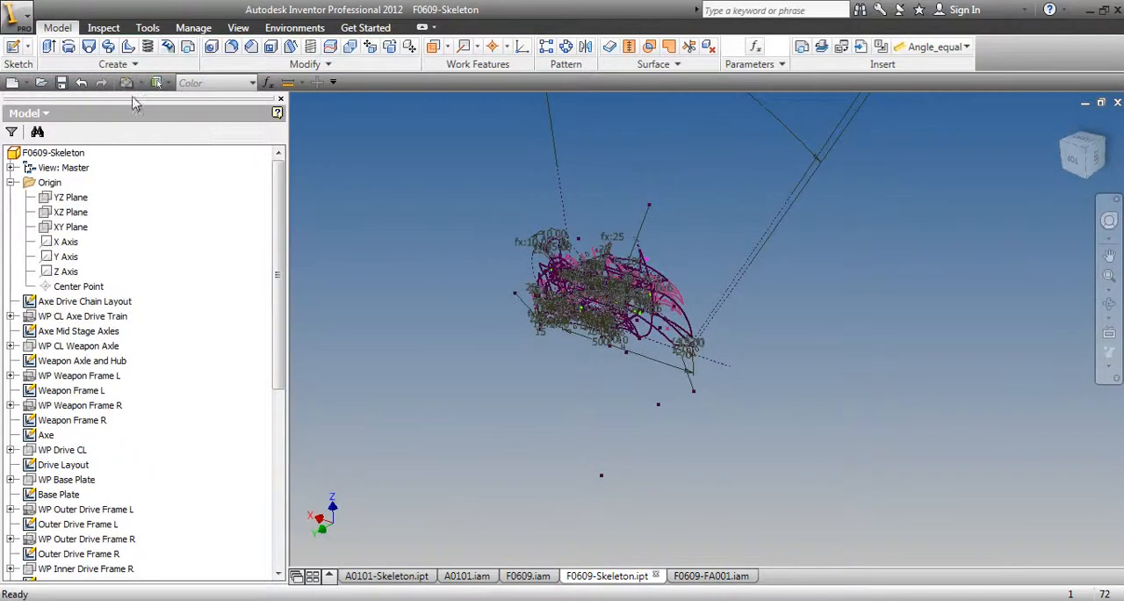
left_click_drag(278, 331, 277, 506)
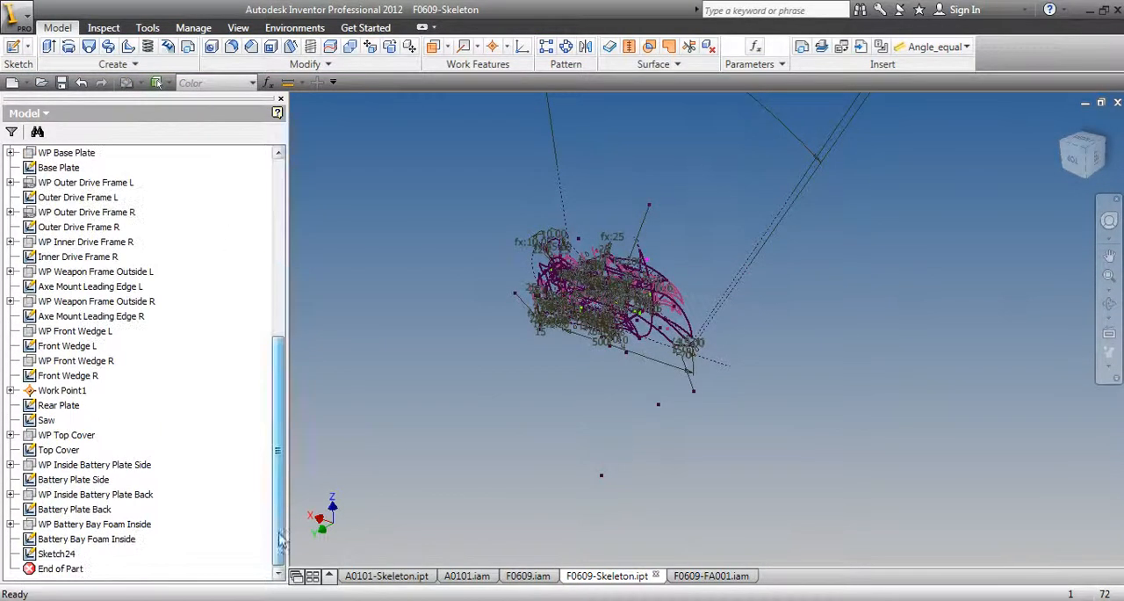
double_click(57, 554)
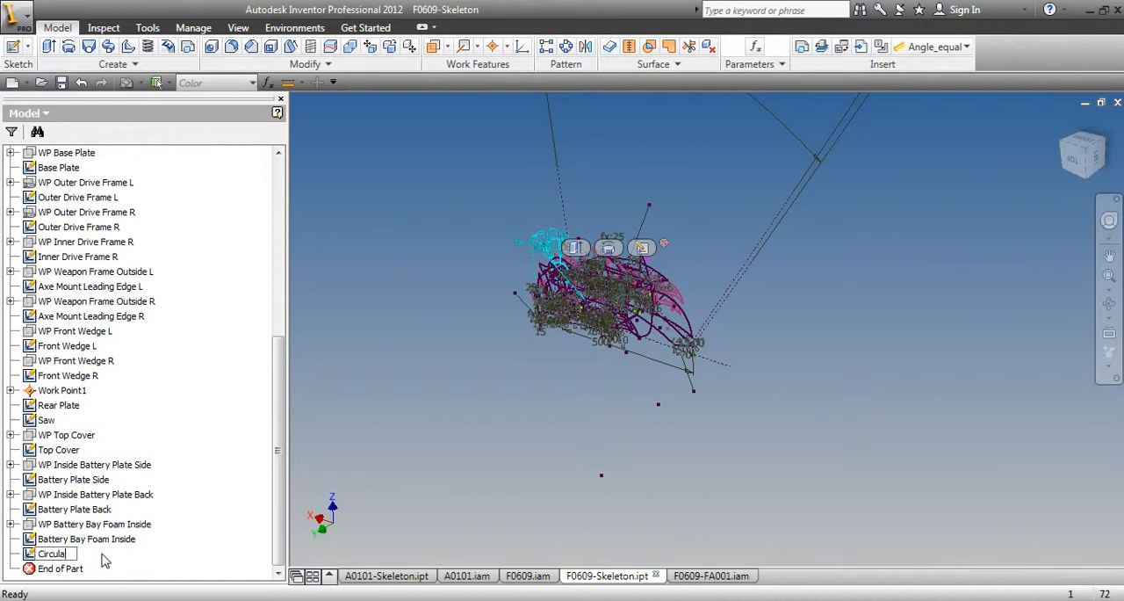
key("Return")
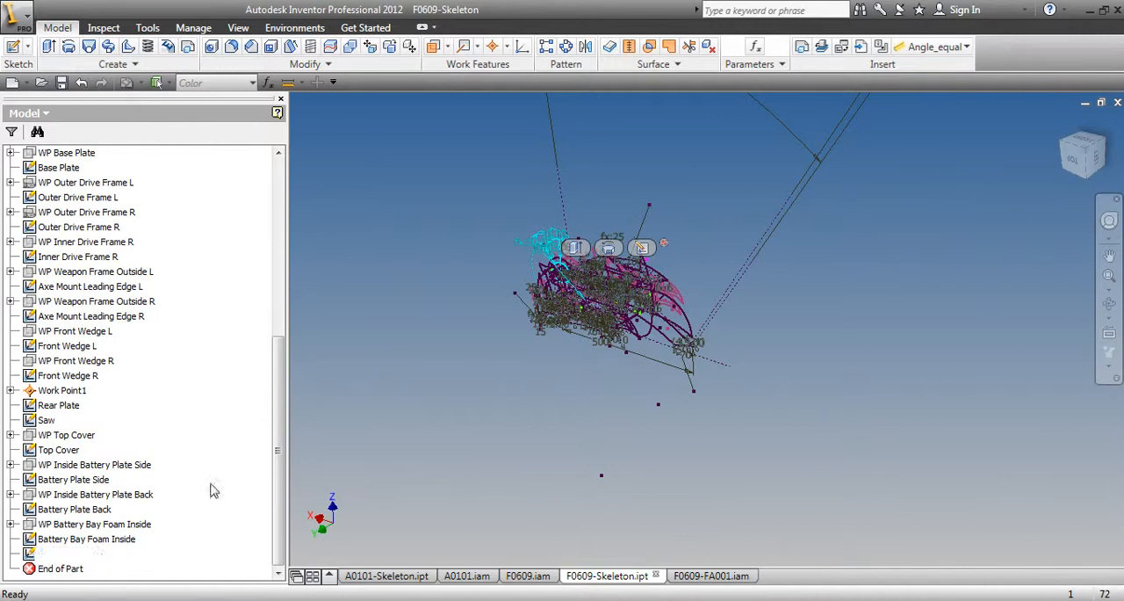
Save the changes to F0609-Skeleton.ipt and create a new part file
left_click(62, 83)
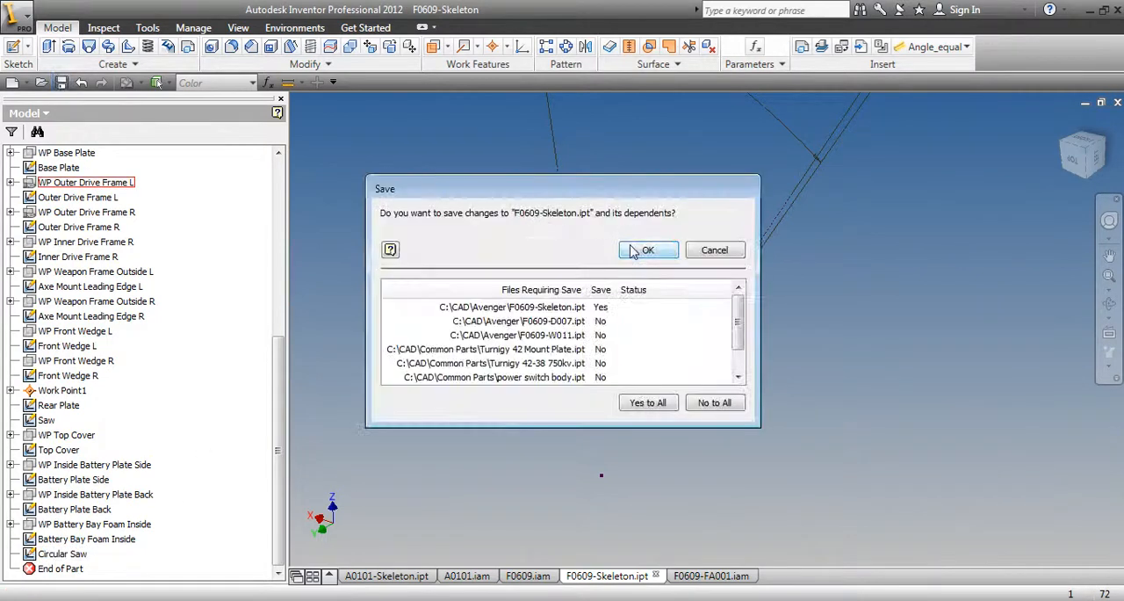
left_click(633, 252)
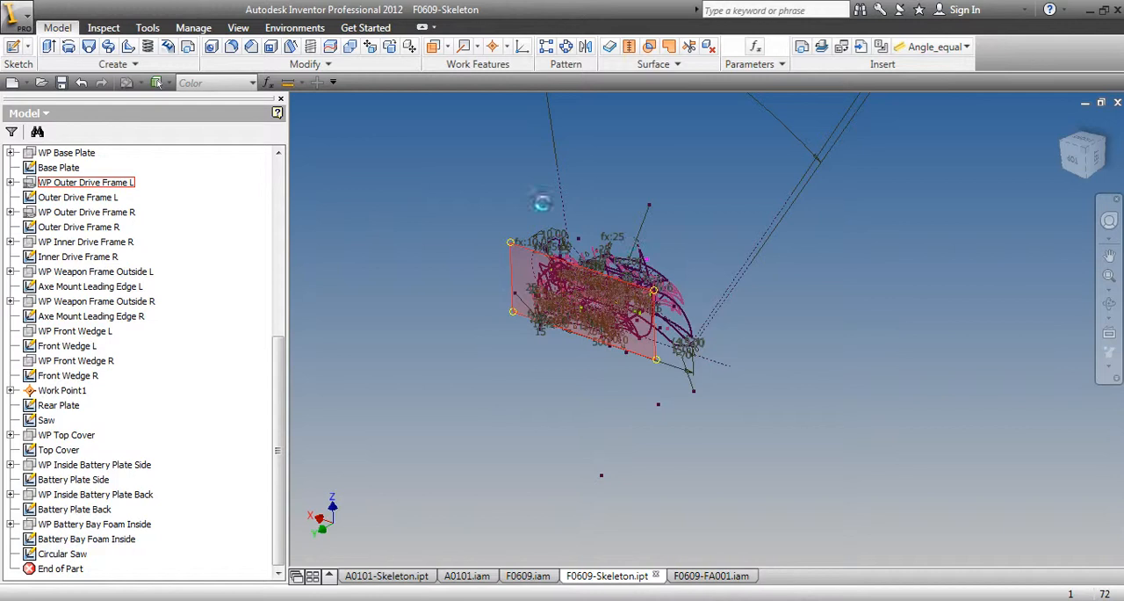
left_click(12, 82)
double_click(407, 246)
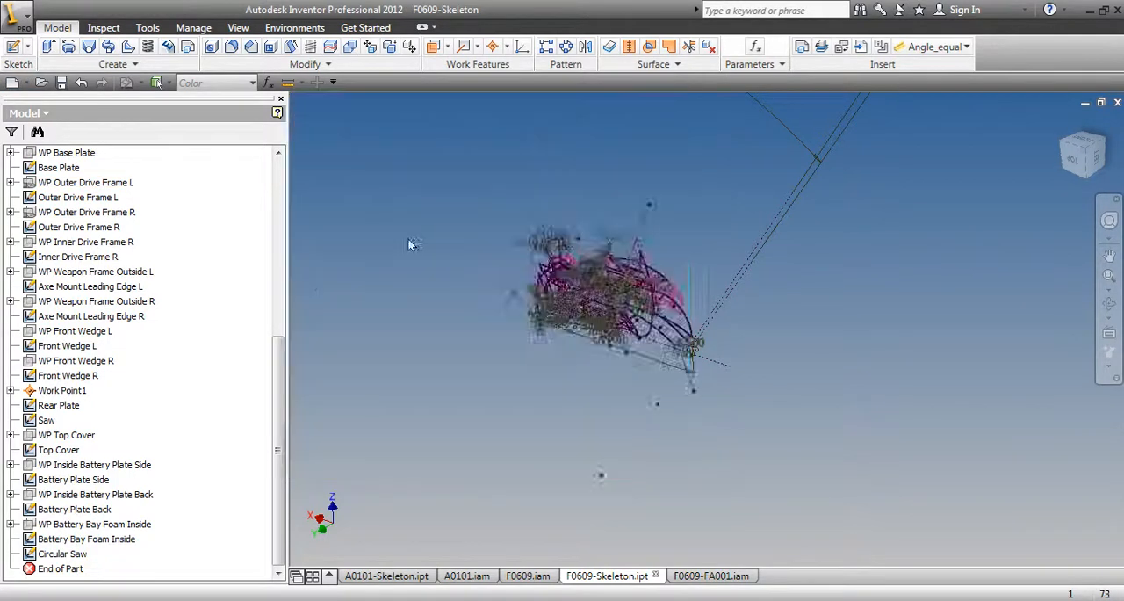
Start a derived part from F0609-Skeleton in the CAD Avenger folder
left_click(803, 47)
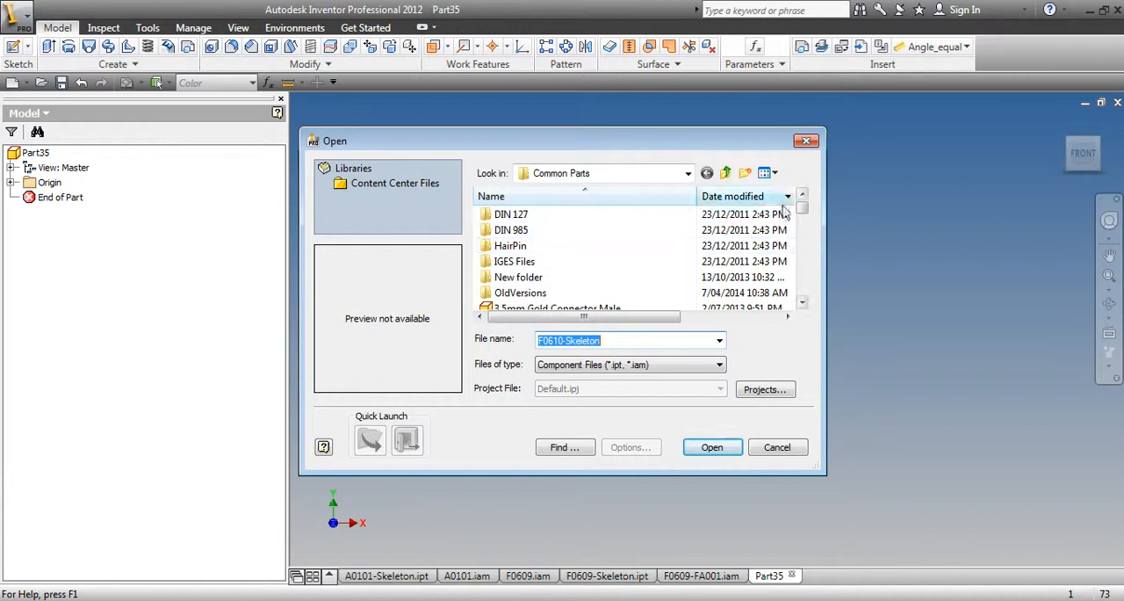
left_click(726, 173)
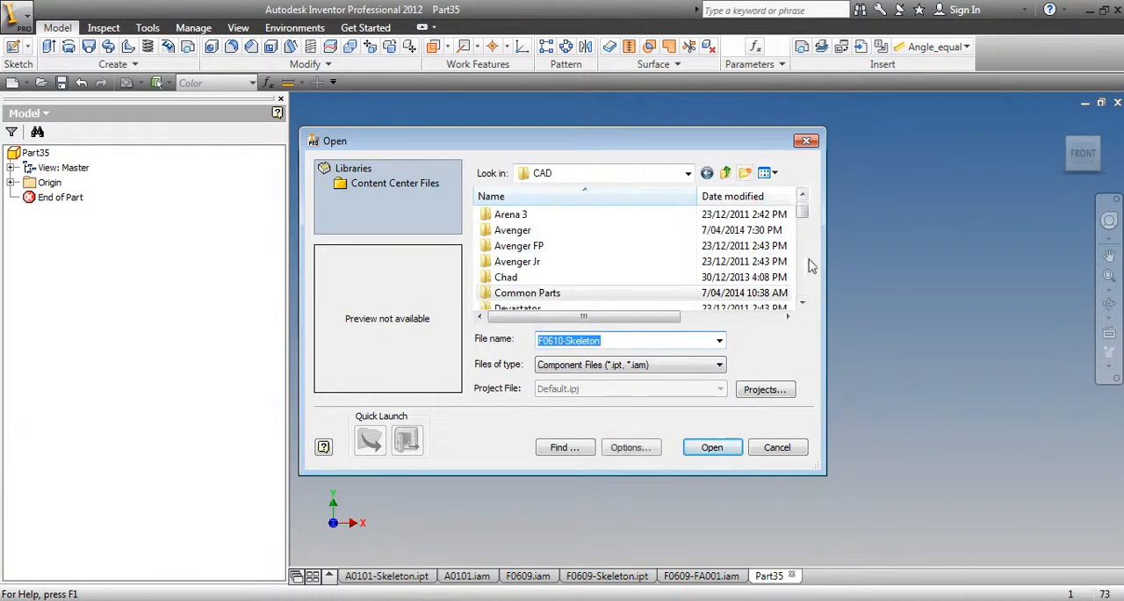
double_click(533, 232)
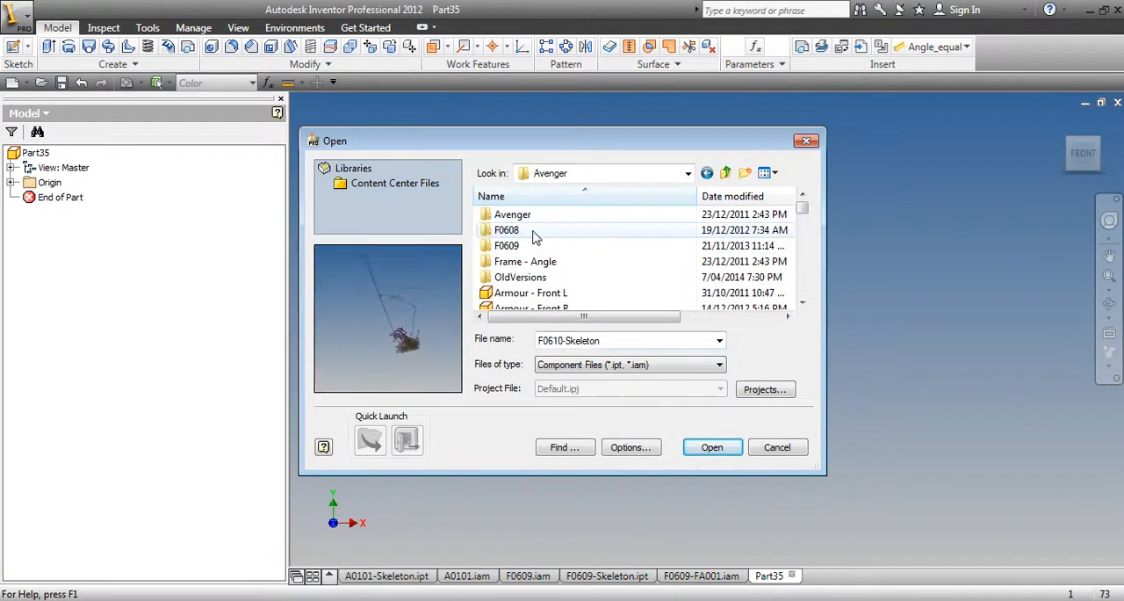
double_click(562, 342)
type("09")
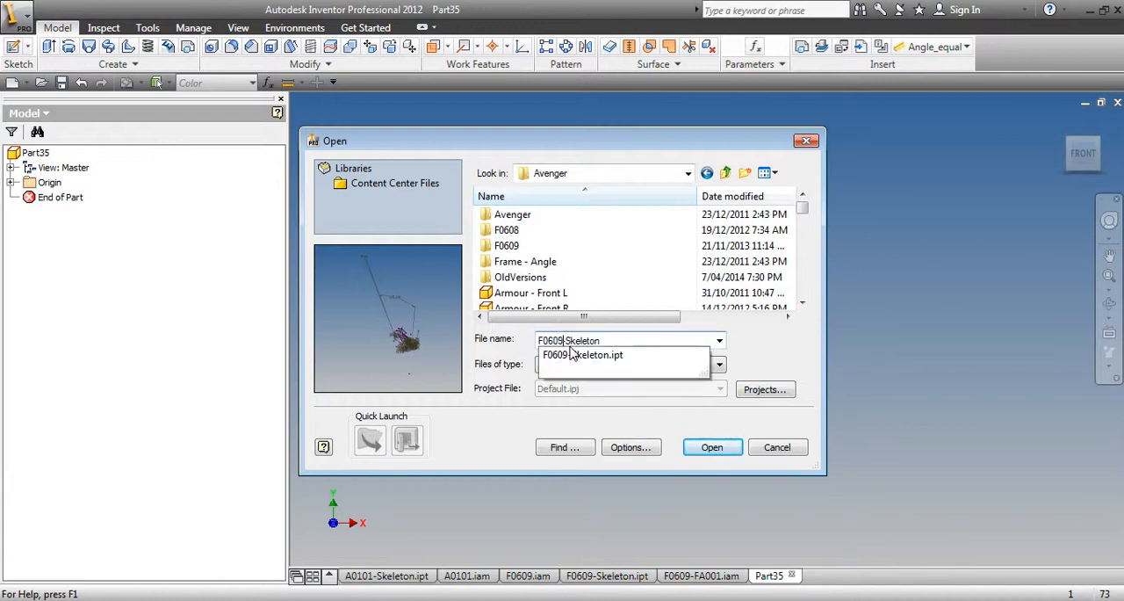
left_click(710, 447)
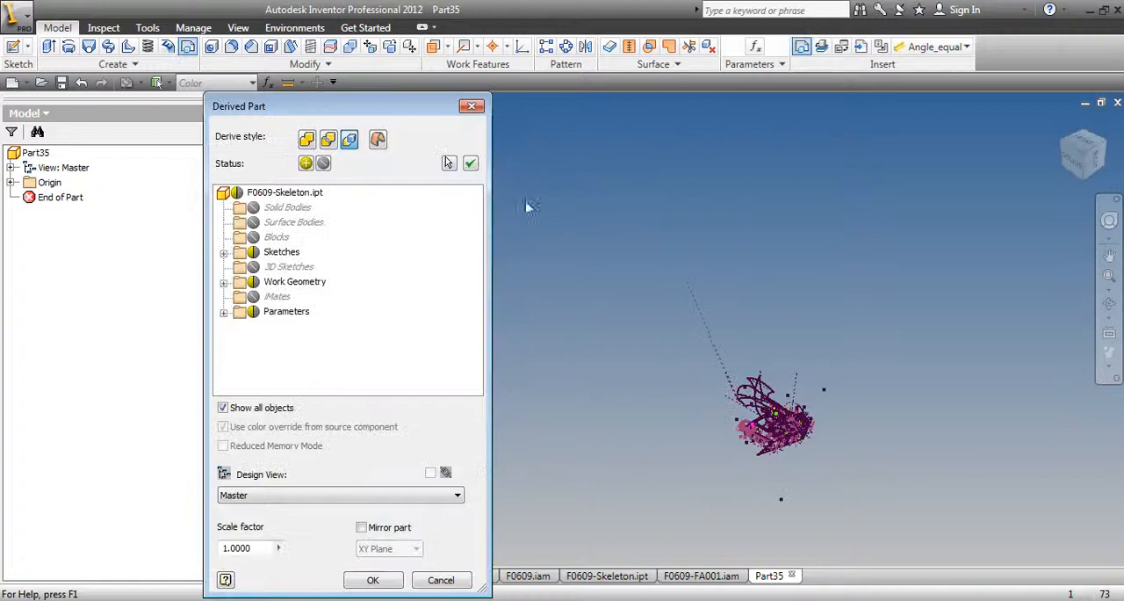
Exclude all sketches, work geometry and parameters from the derived part, and include only the Circular Saw sketch
left_click(254, 253)
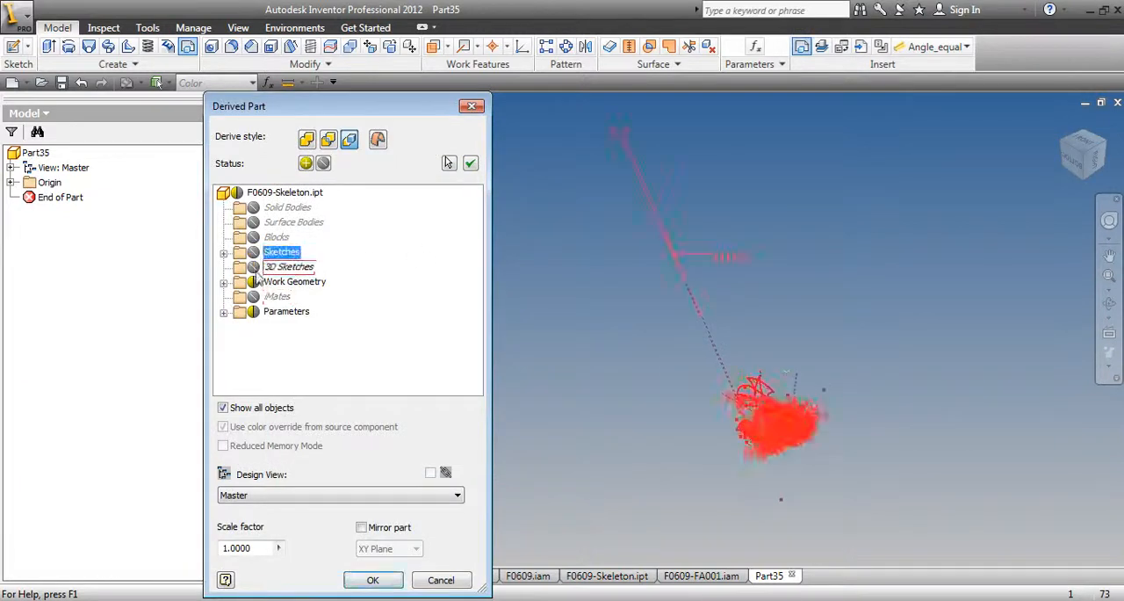
left_click(255, 281)
left_click(253, 312)
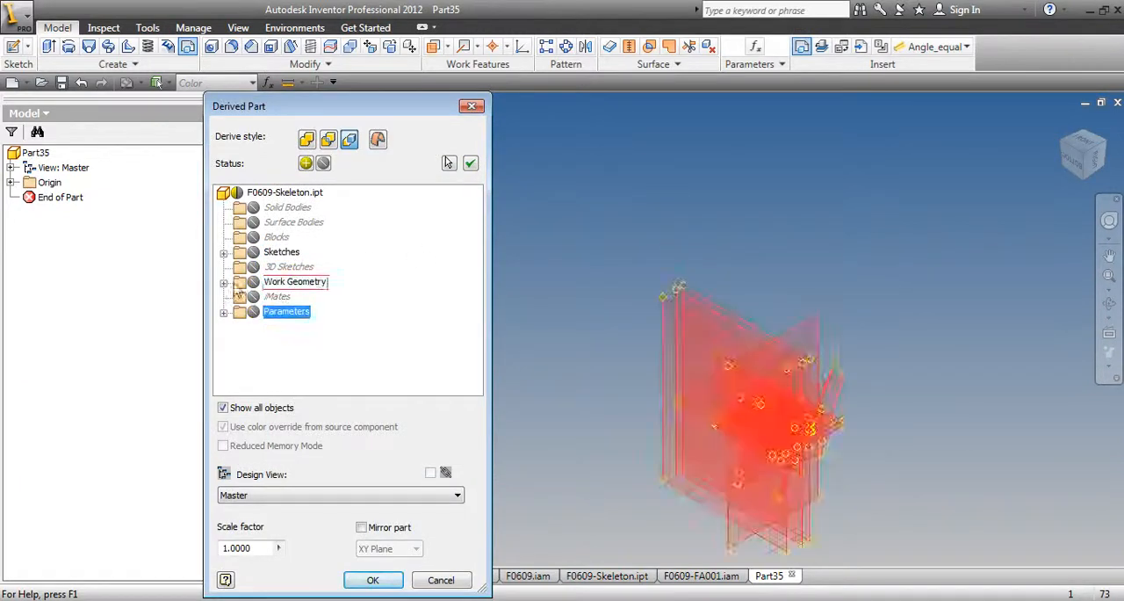
left_click(223, 253)
scroll(227, 261, "down", 5)
left_click(269, 326)
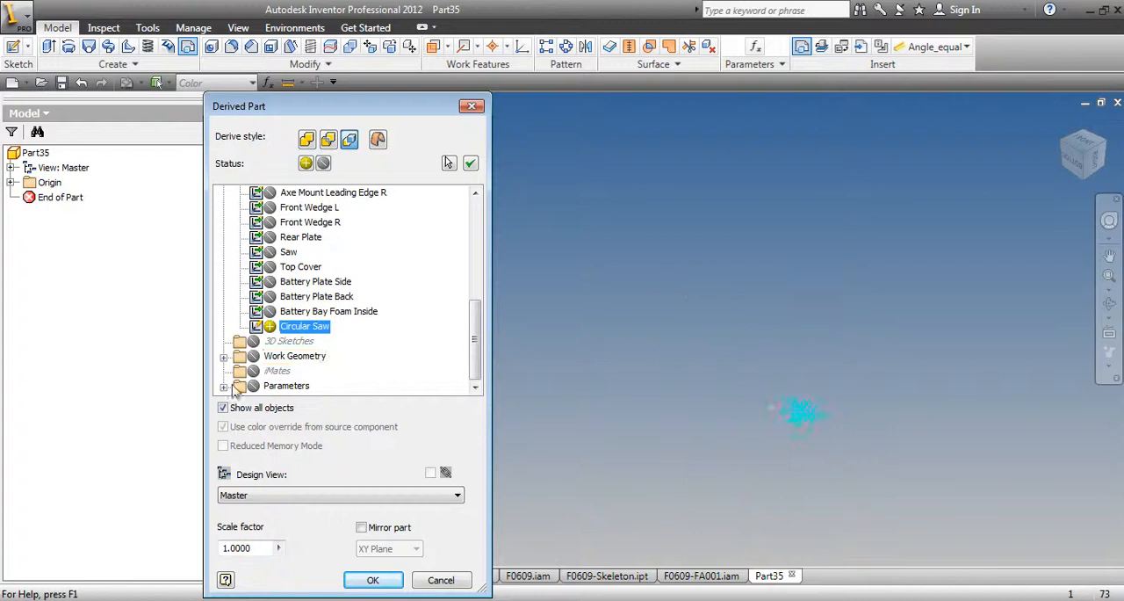
Include the Primary_Plate_THK and No_of_Circular_Teeth user parameters and create the derived part
left_click(225, 386)
left_click(239, 356)
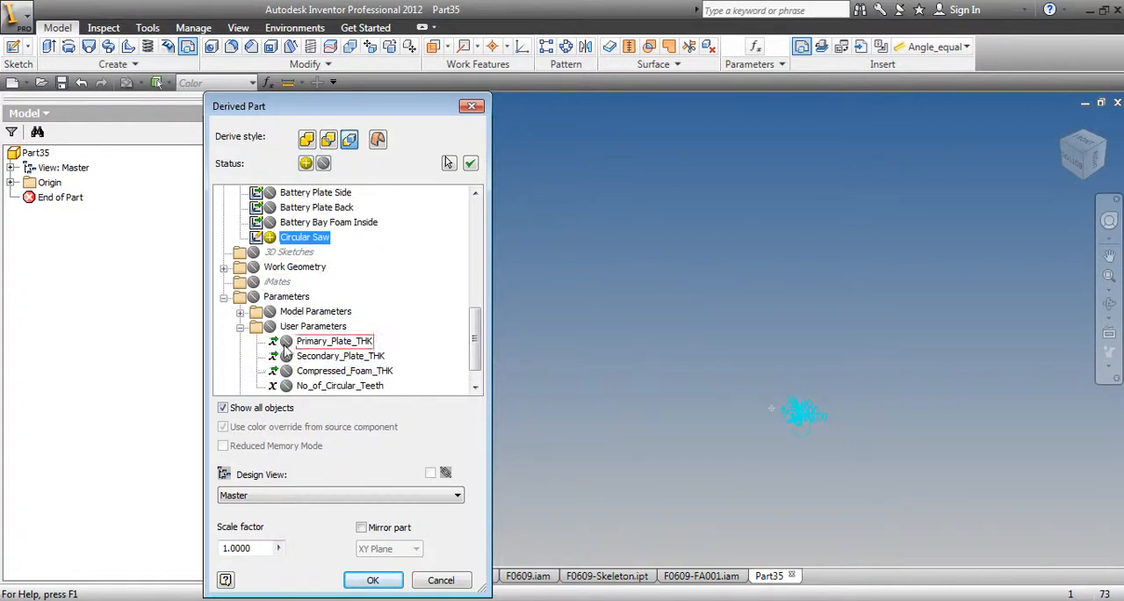
left_click(286, 342)
scroll(248, 362, "down", 1)
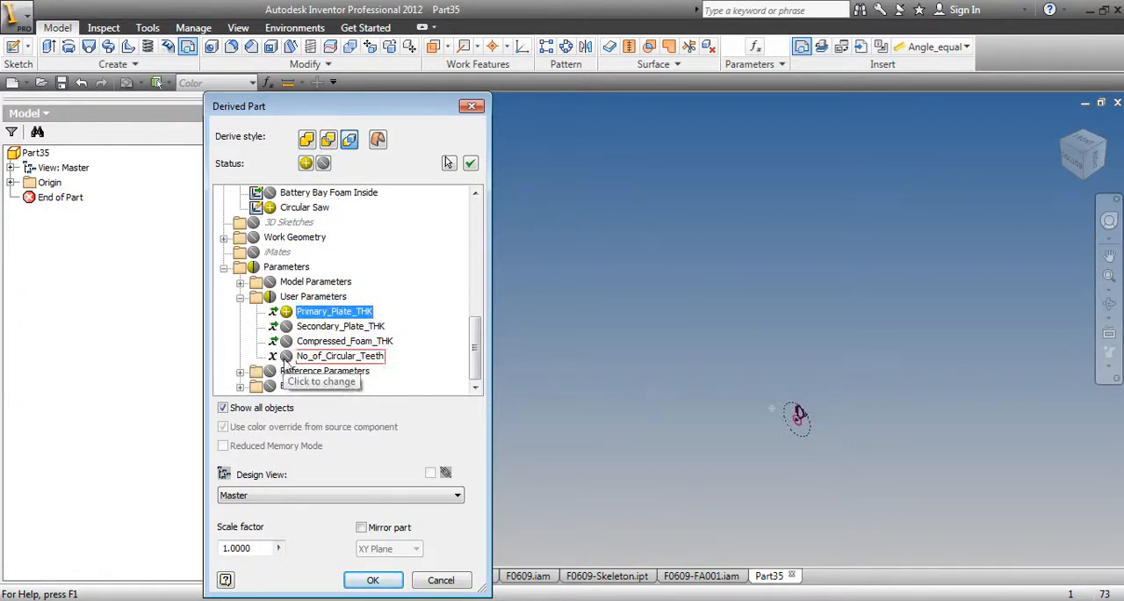
left_click(286, 355)
left_click(372, 580)
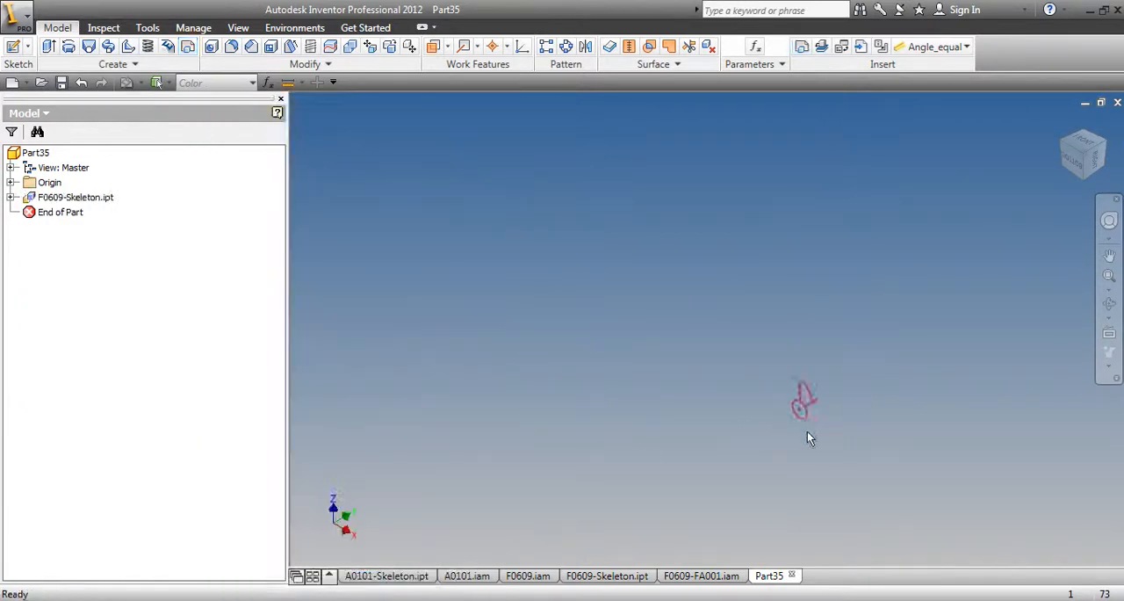
Extrude only the tooth segment profile, outside the centre circle, symmetrically with the distance set to Primary_Plate_THK
scroll(807, 431, "down", 8)
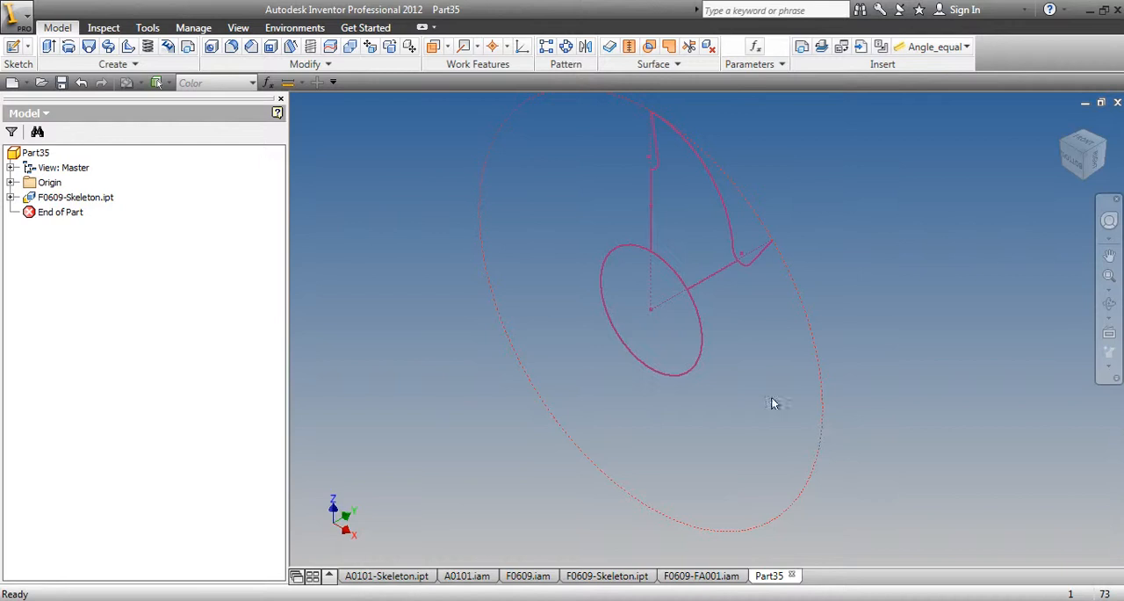
left_click(49, 46)
left_click(673, 181)
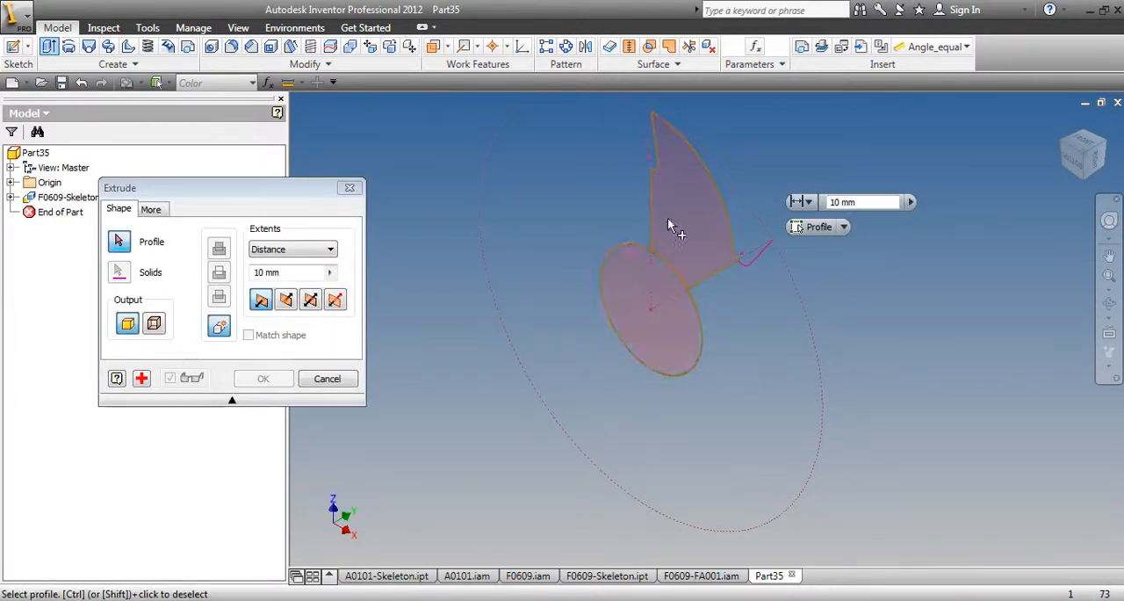
left_click(657, 266)
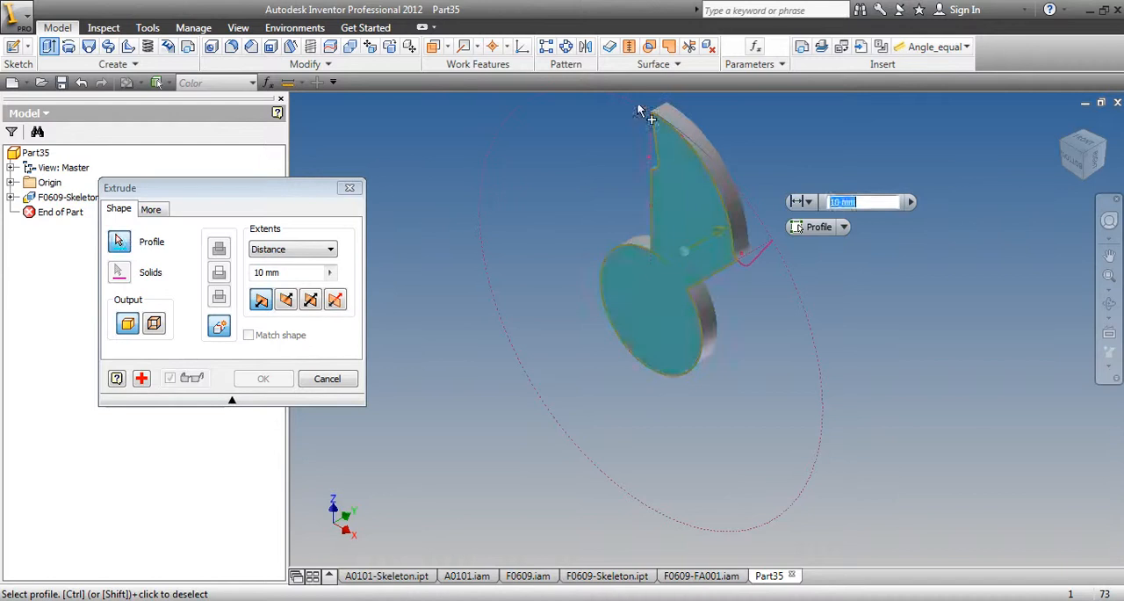
right_click(693, 209)
left_click(690, 279)
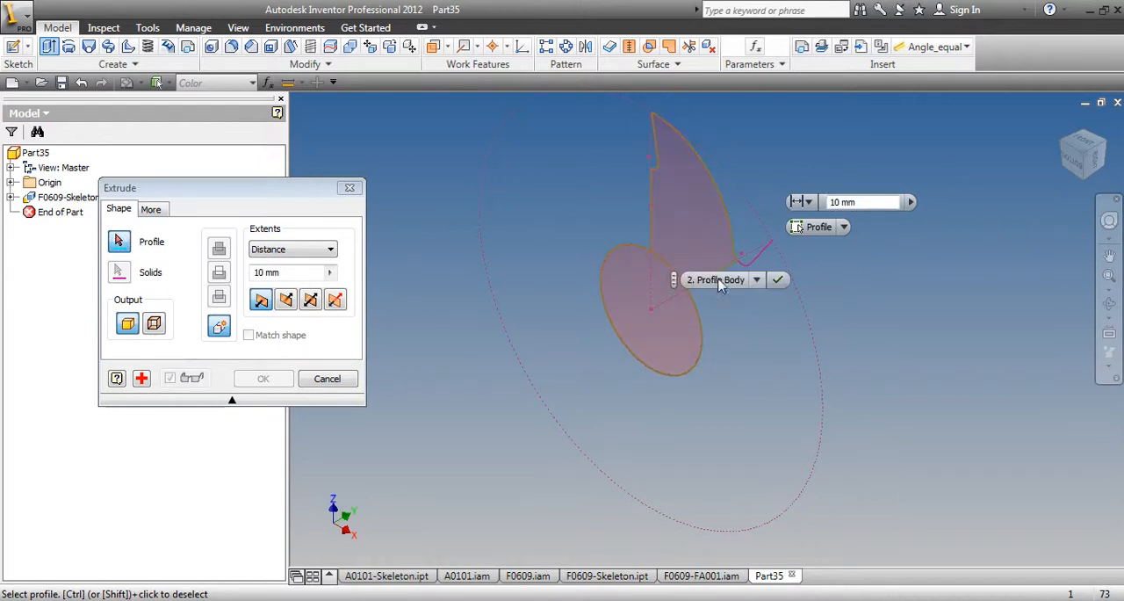
left_click(757, 277)
left_click(737, 297)
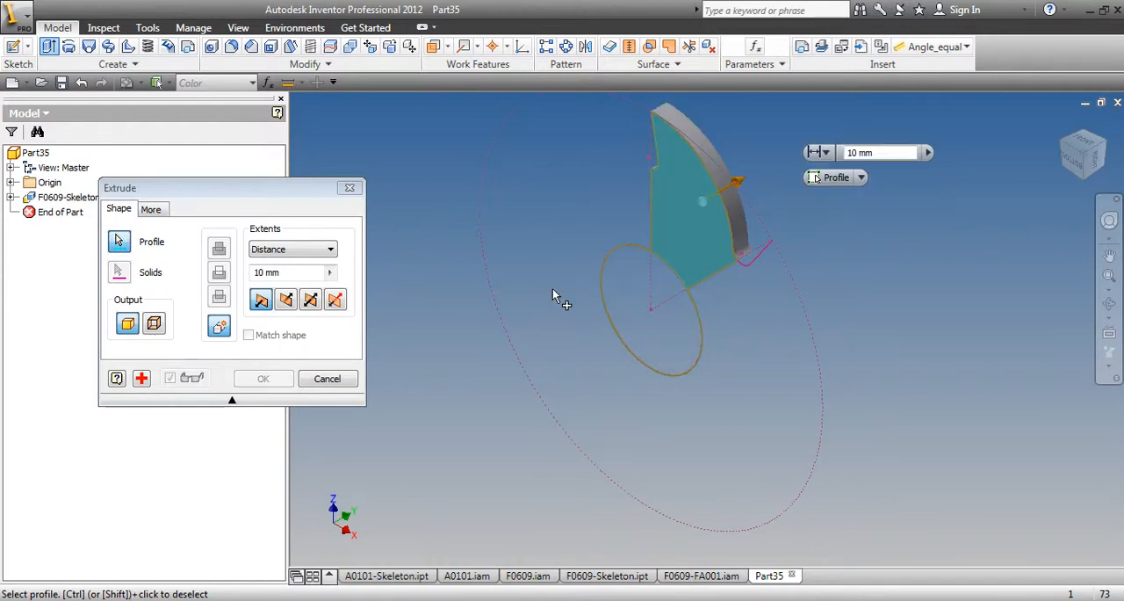
left_click(310, 300)
left_click(329, 272)
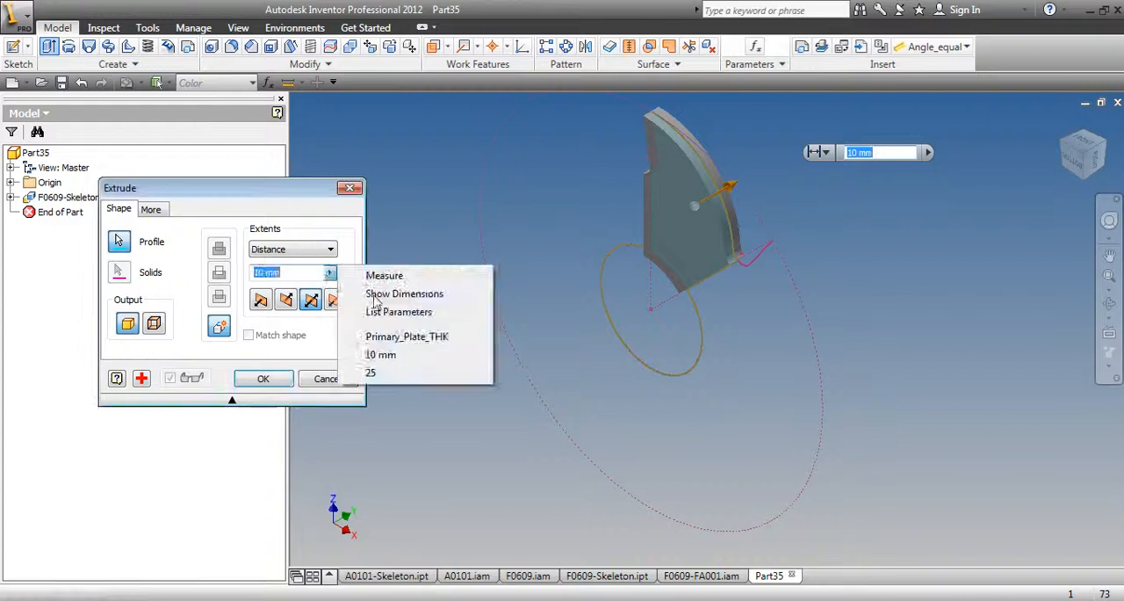
left_click(398, 337)
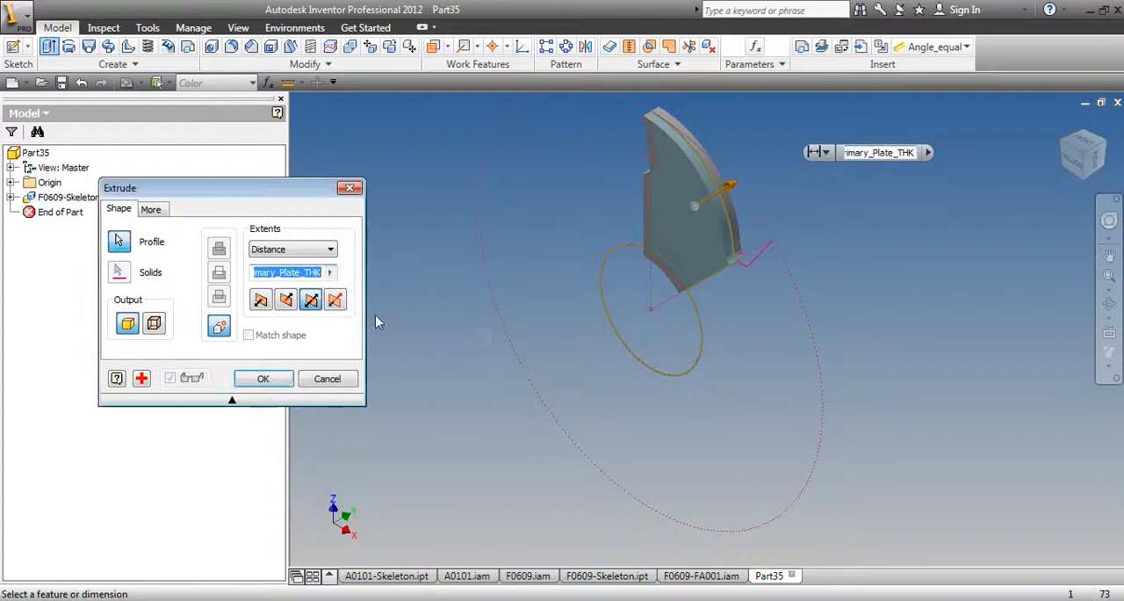
left_click(263, 380)
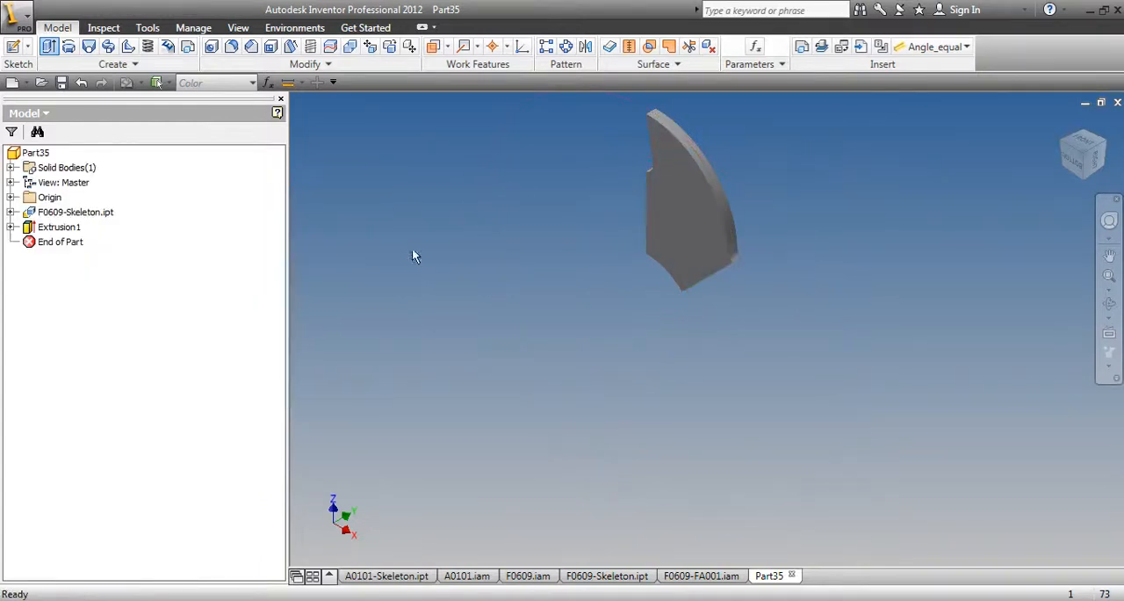
Pattern the extruded tooth segment circularly around its inner arc's axis, with No_of_Circular_Teeth occurrences over 360 deg
left_click(565, 48)
left_click(62, 227)
left_click(359, 163)
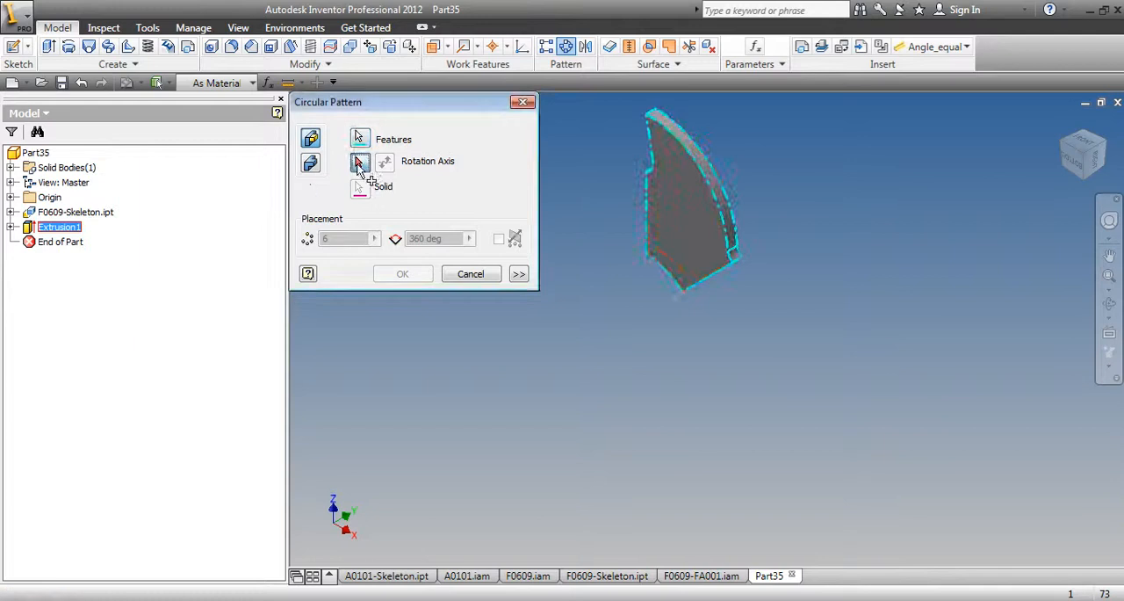
left_click(683, 283)
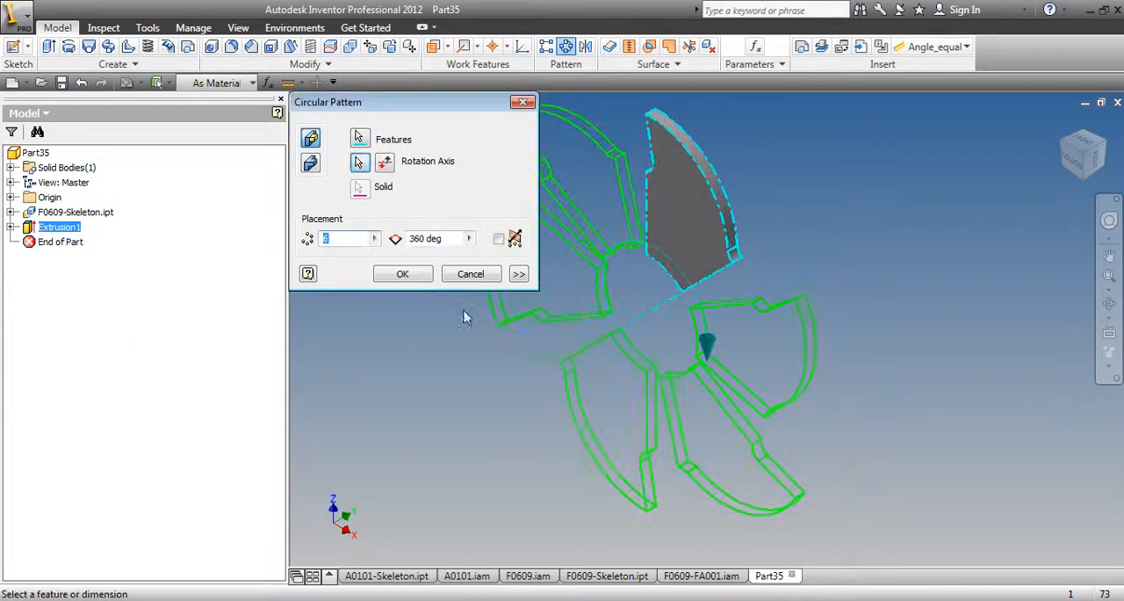
left_click(374, 238)
left_click(446, 279)
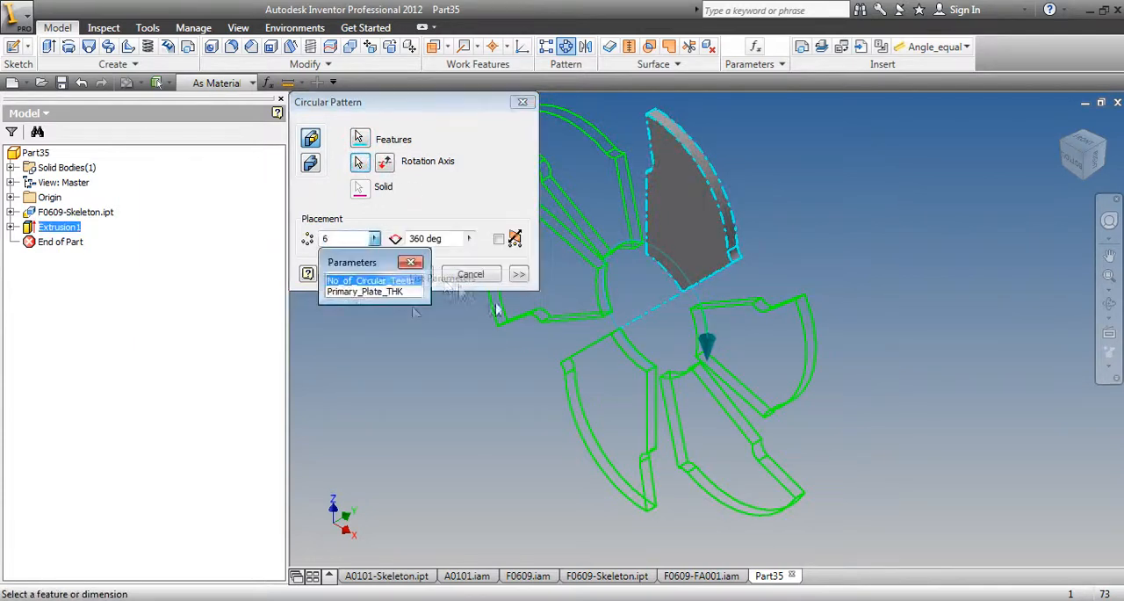
left_click(369, 280)
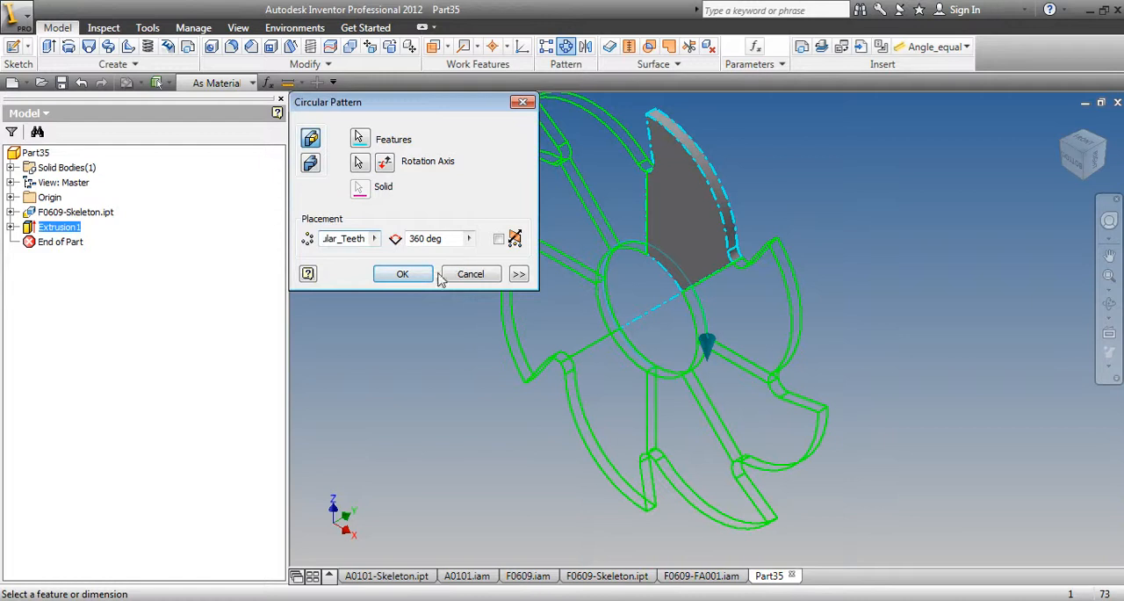
left_click(388, 272)
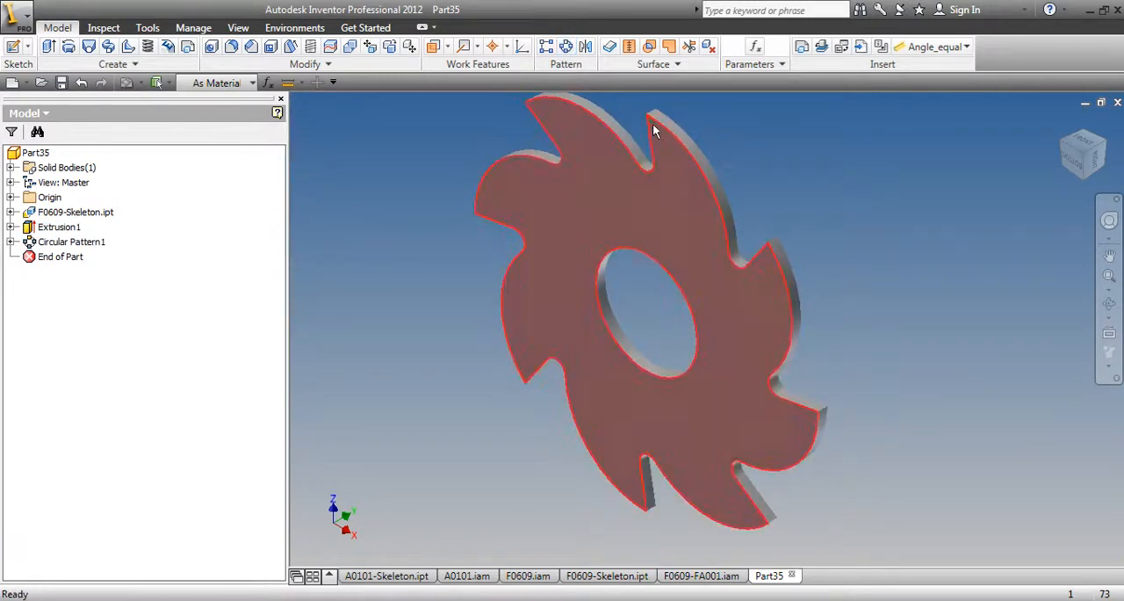
Set the 25 mm tooth depth dimension of the Circular Saw sketch in F0609-Skeleton to 20 mm and update the derived Part35
left_click(701, 576)
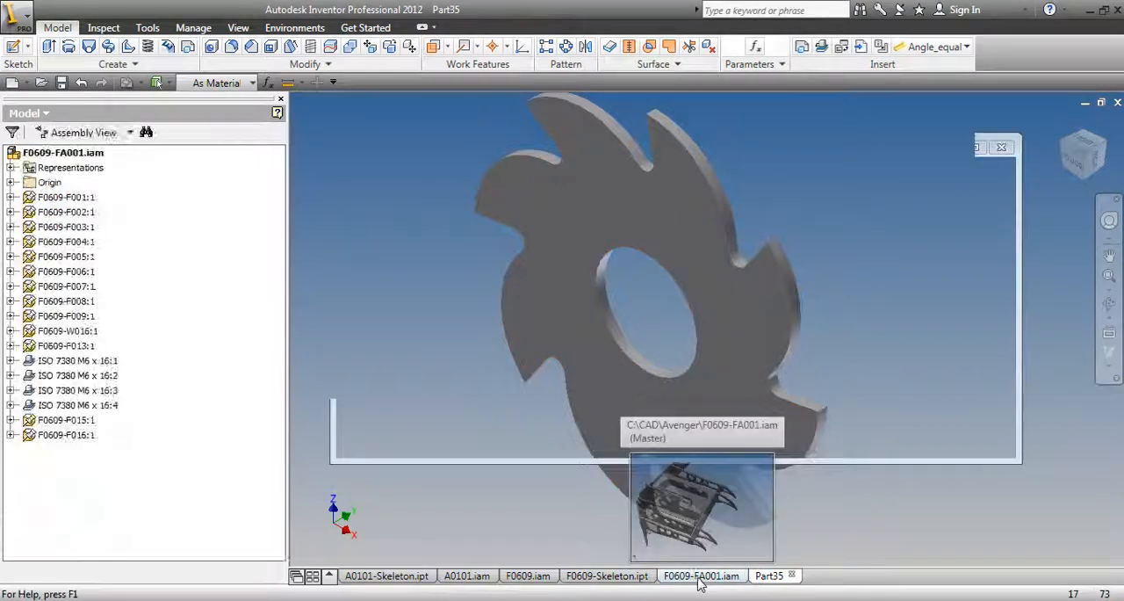
left_click(614, 576)
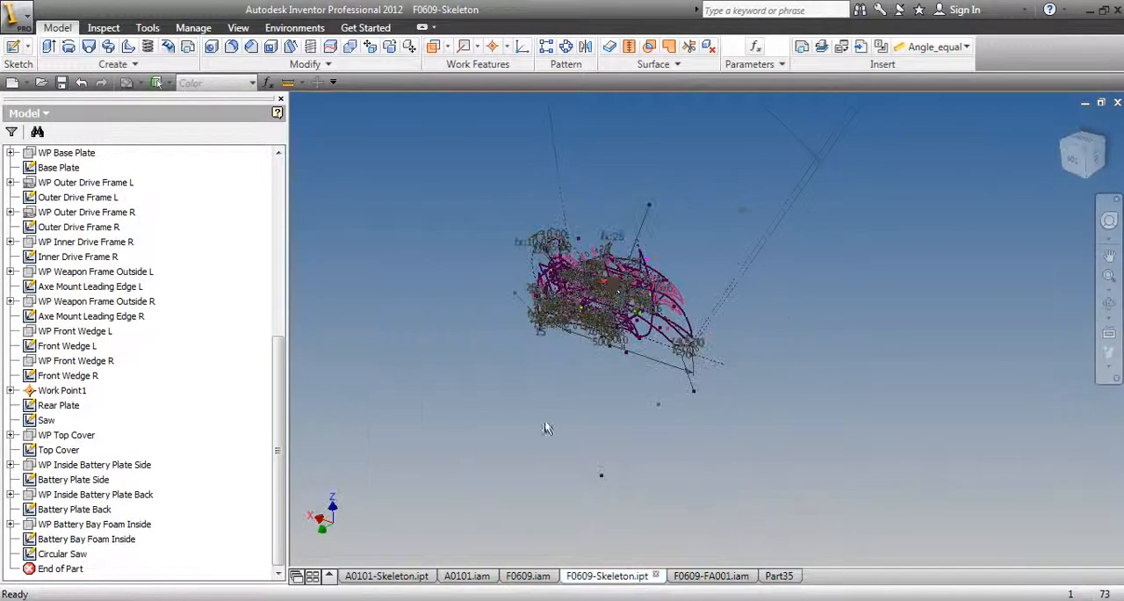
scroll(581, 302, "up", 8)
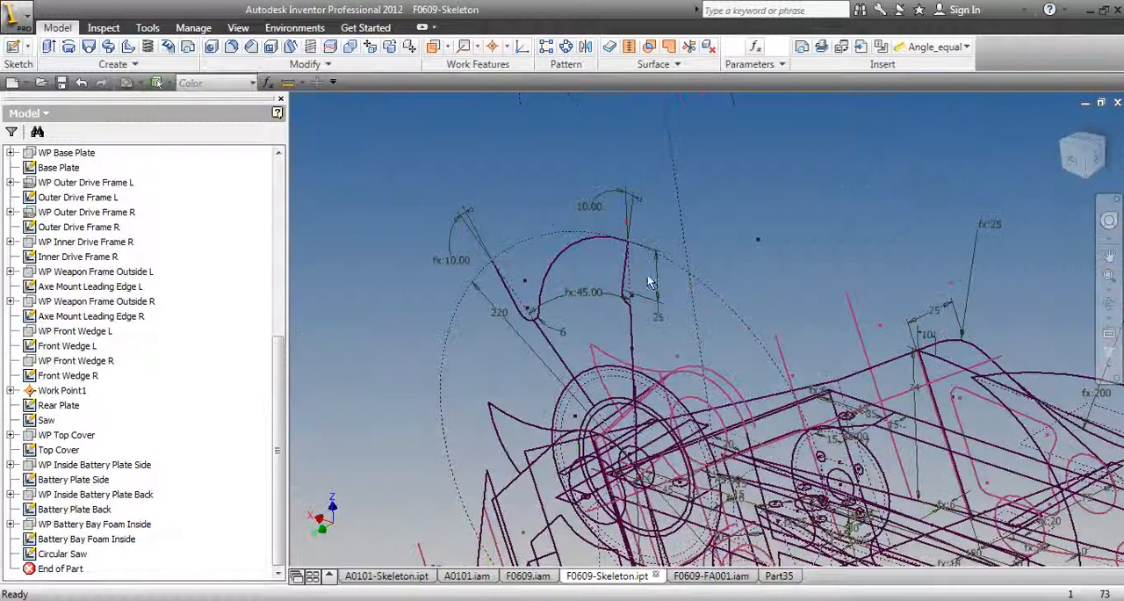
double_click(663, 282)
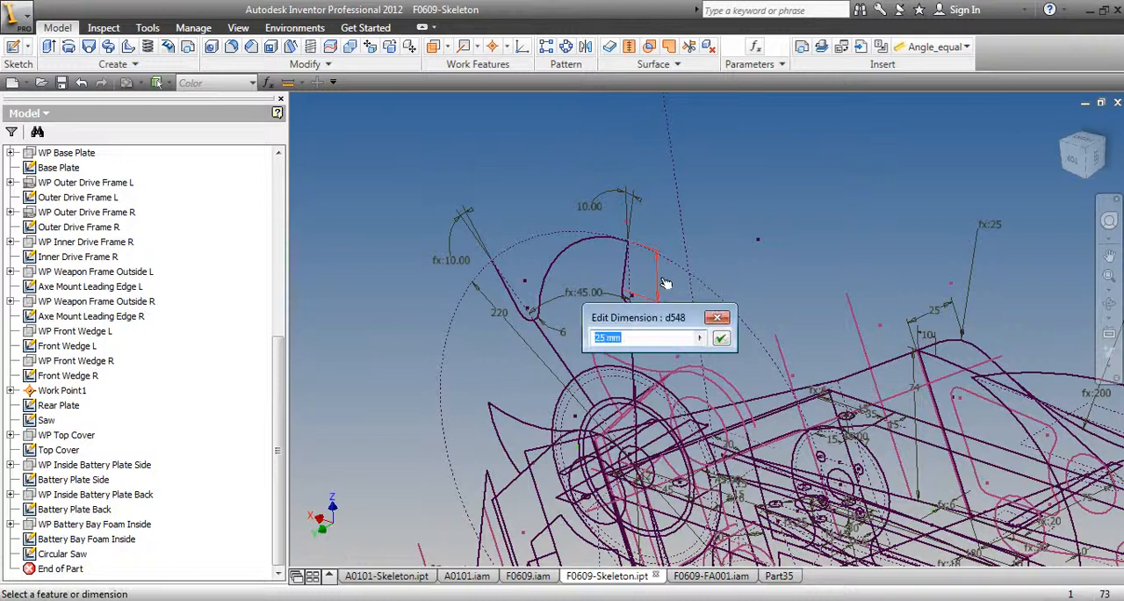
key("Return")
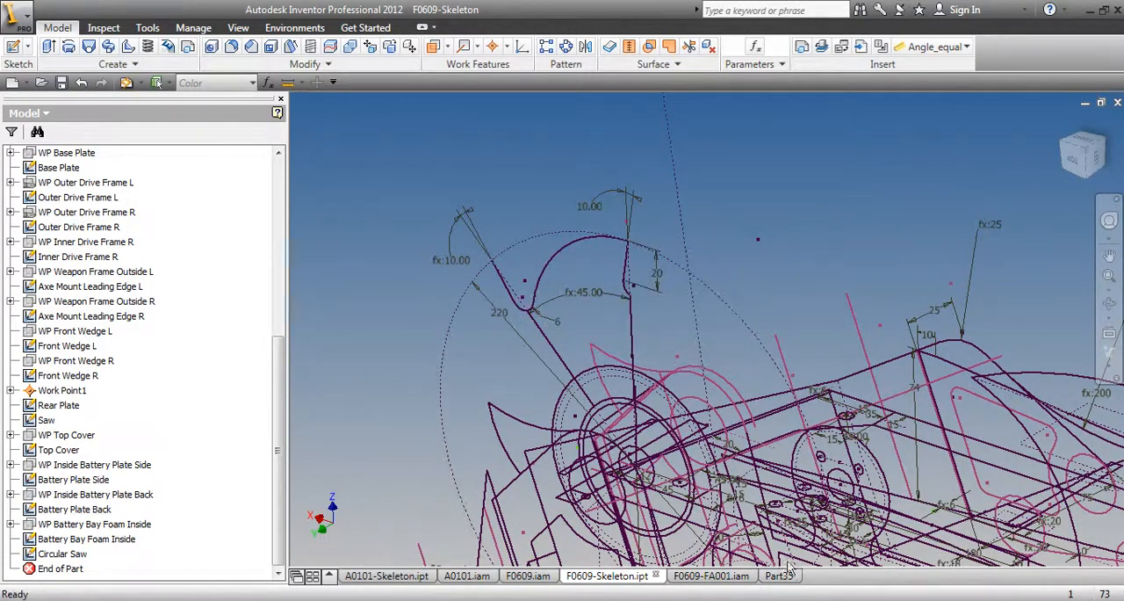
left_click(782, 575)
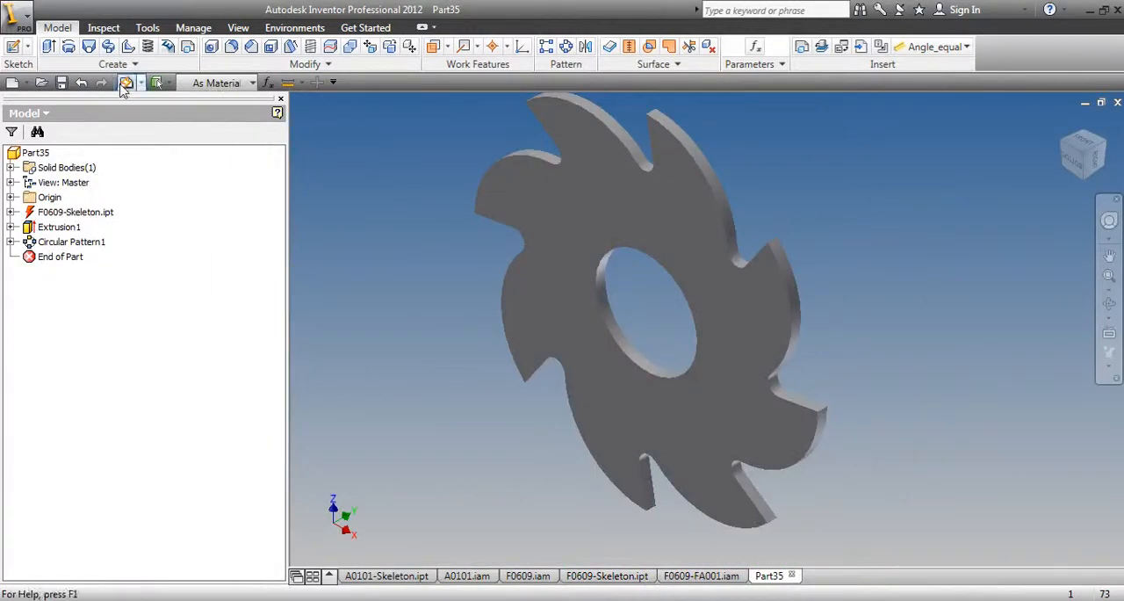
left_click(125, 83)
Assign Steel as the saw blade's material in the part's physical iProperties
left_click(19, 13)
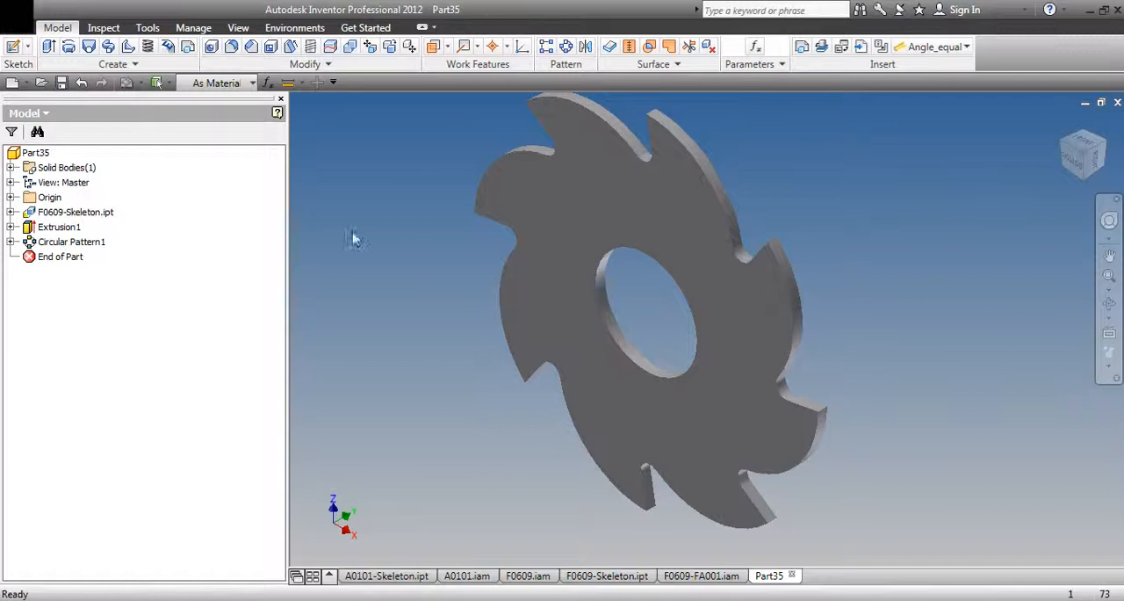
left_click(105, 327)
left_click(635, 74)
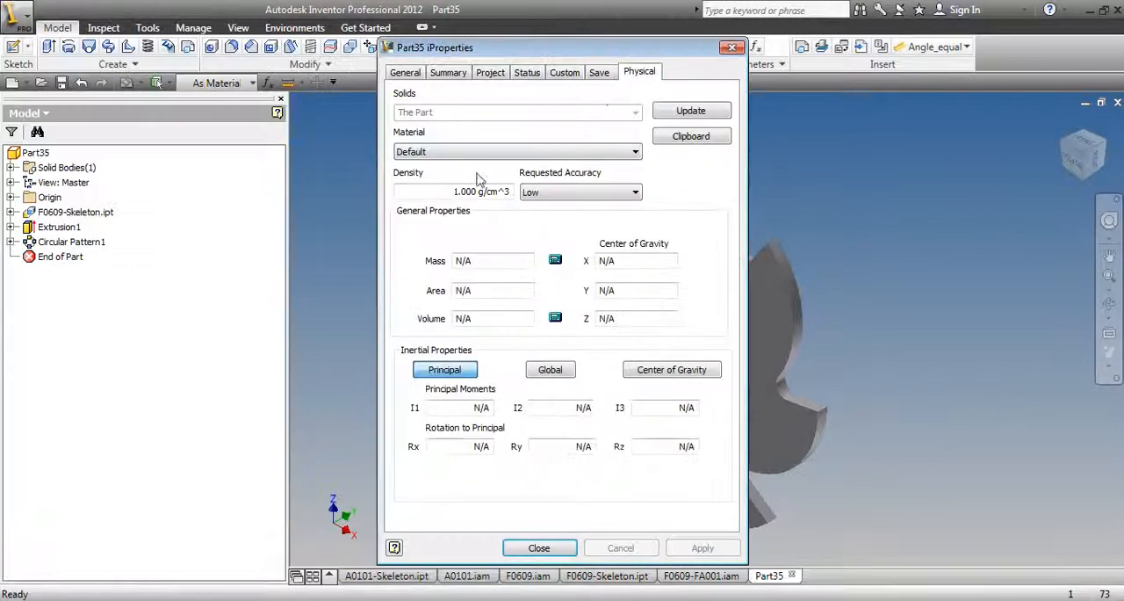
left_click(464, 155)
scroll(647, 439, "down", 9)
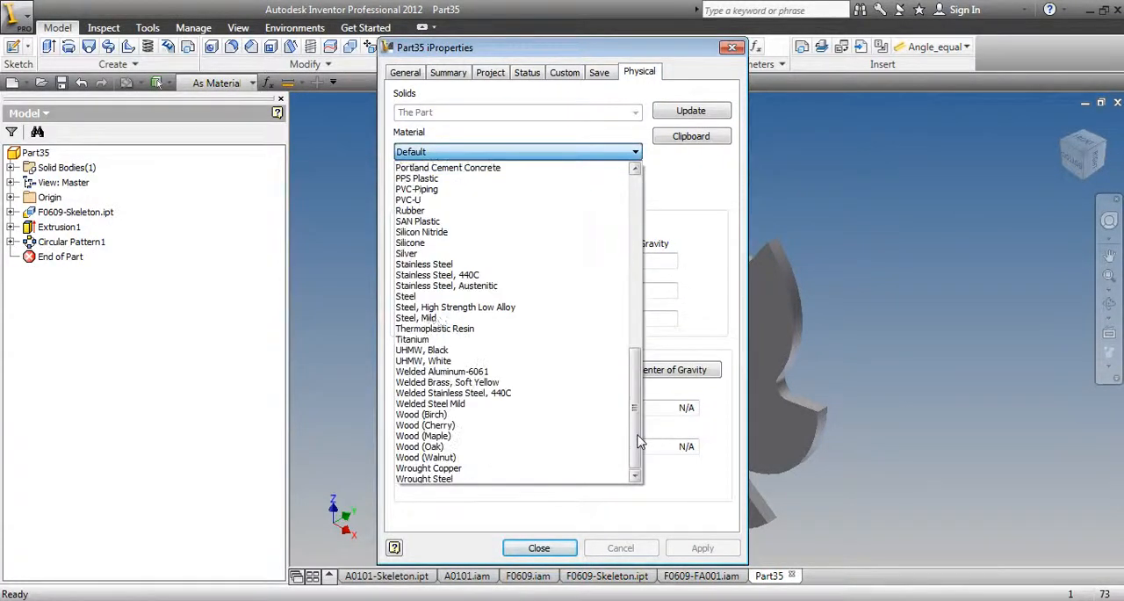
left_click(427, 294)
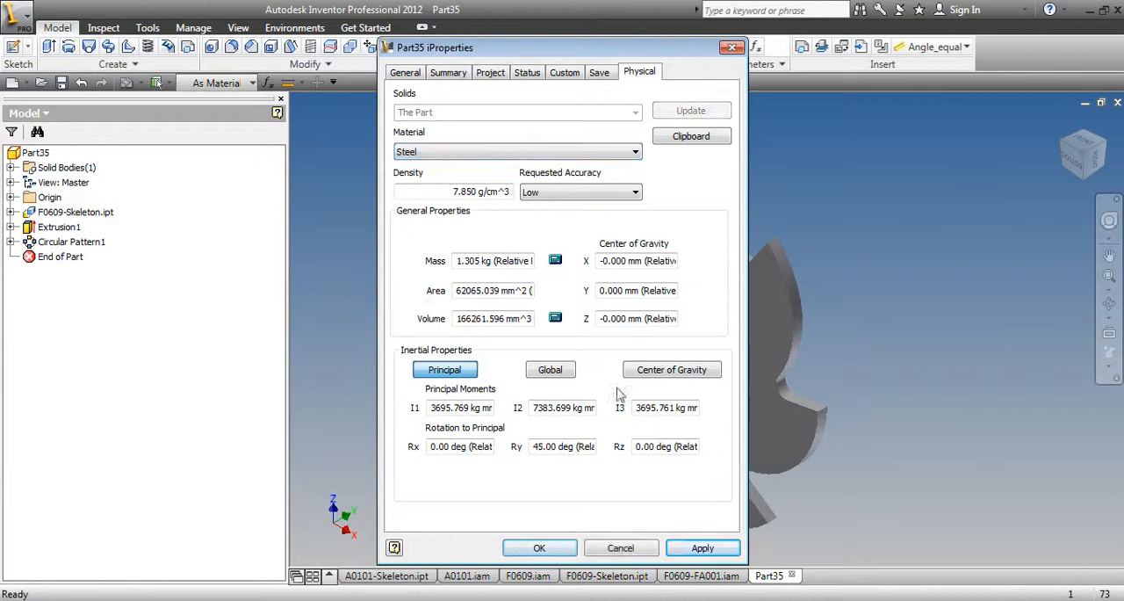
left_click(694, 548)
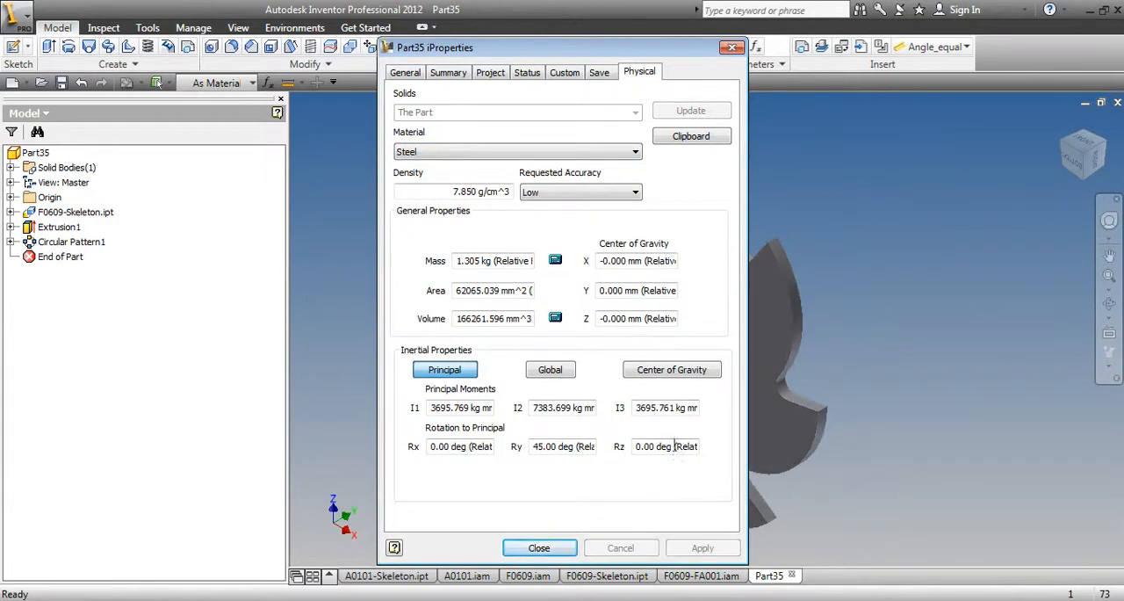
left_click(538, 547)
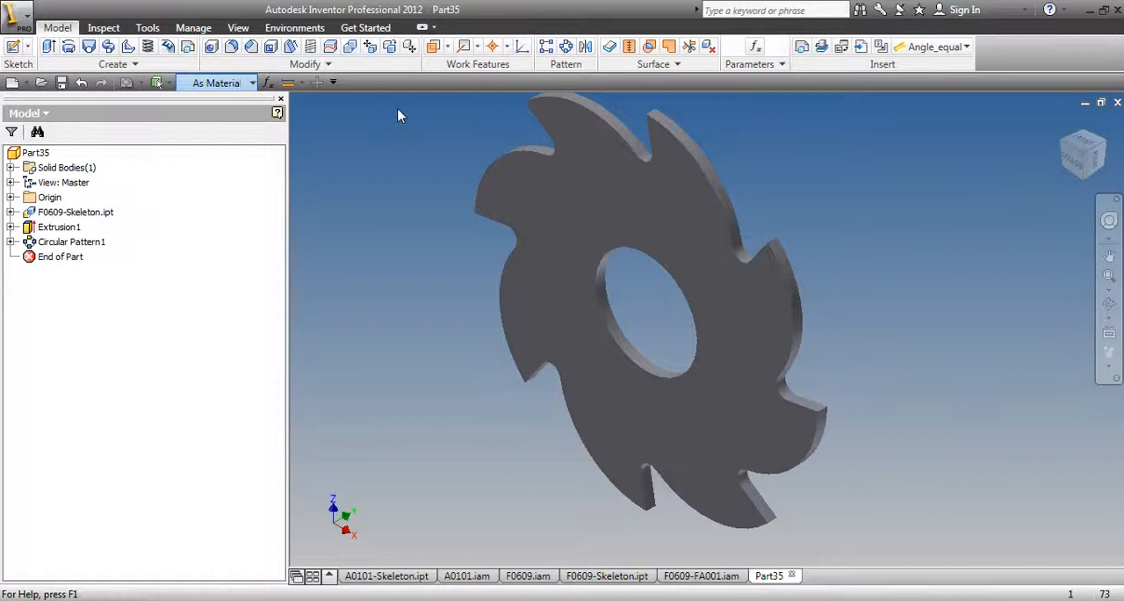
Change the saw blade's color from As Material to Red
left_click(329, 249)
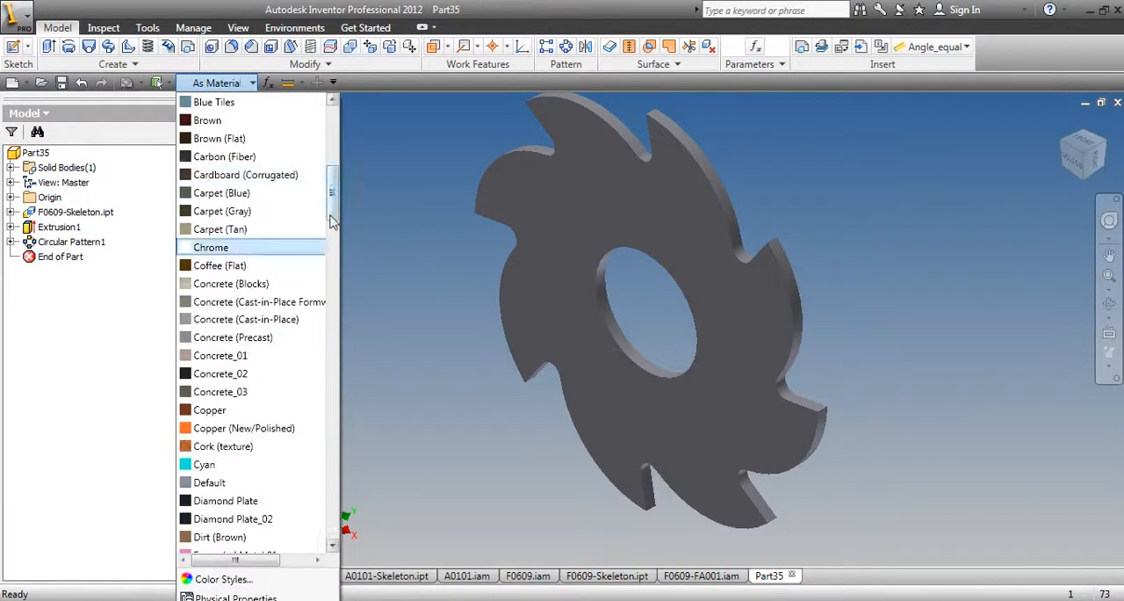
left_click_drag(332, 199, 337, 339)
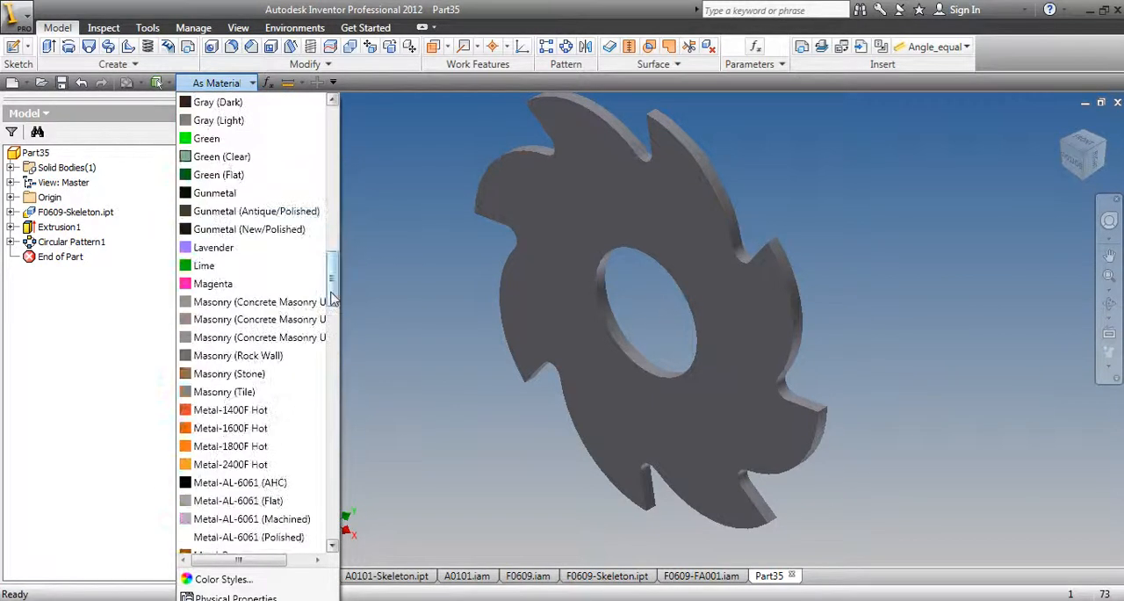
left_click(332, 399)
left_click(332, 399)
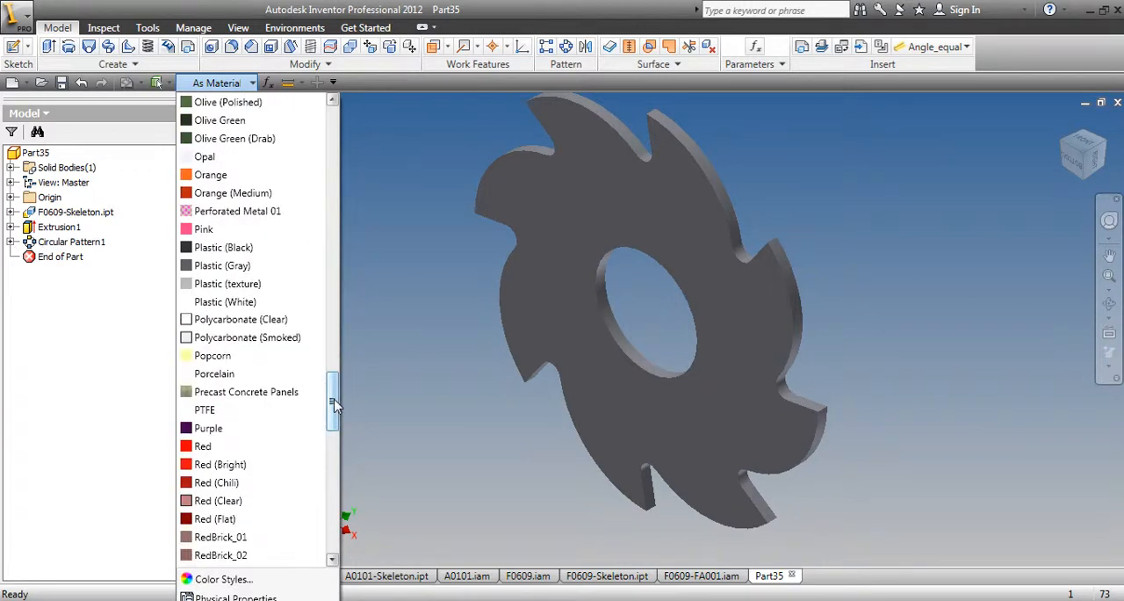
left_click(226, 455)
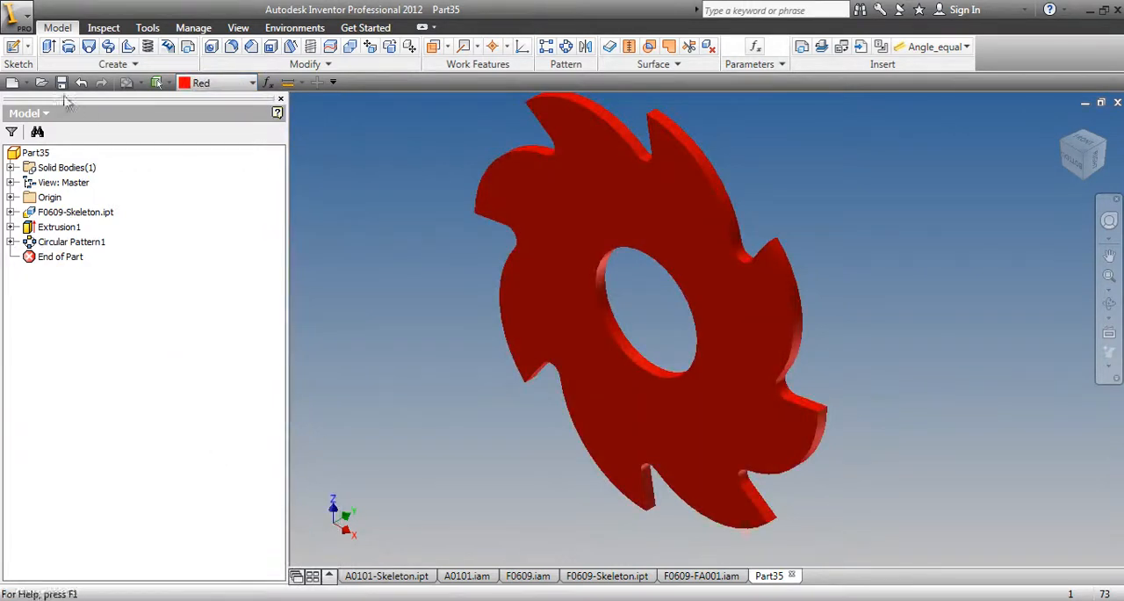
Save the saw blade part as F0609-W028 in the Avenger folder, together with its changed dependents
left_click(61, 82)
left_click(804, 264)
left_click(803, 264)
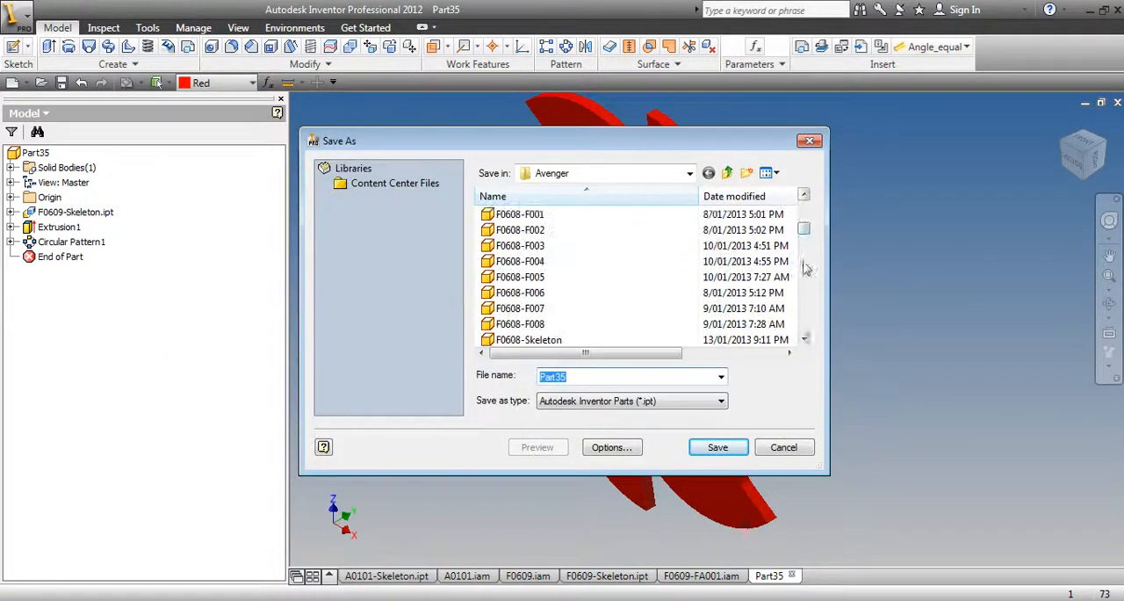
left_click(803, 332)
left_click(803, 330)
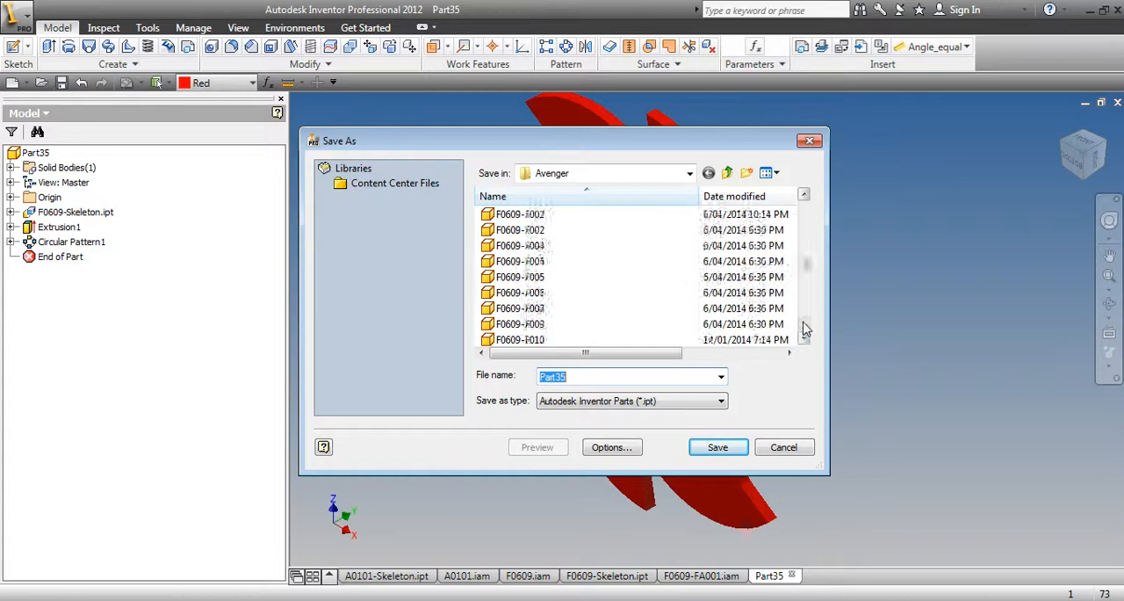
left_click(804, 330)
left_click(803, 330)
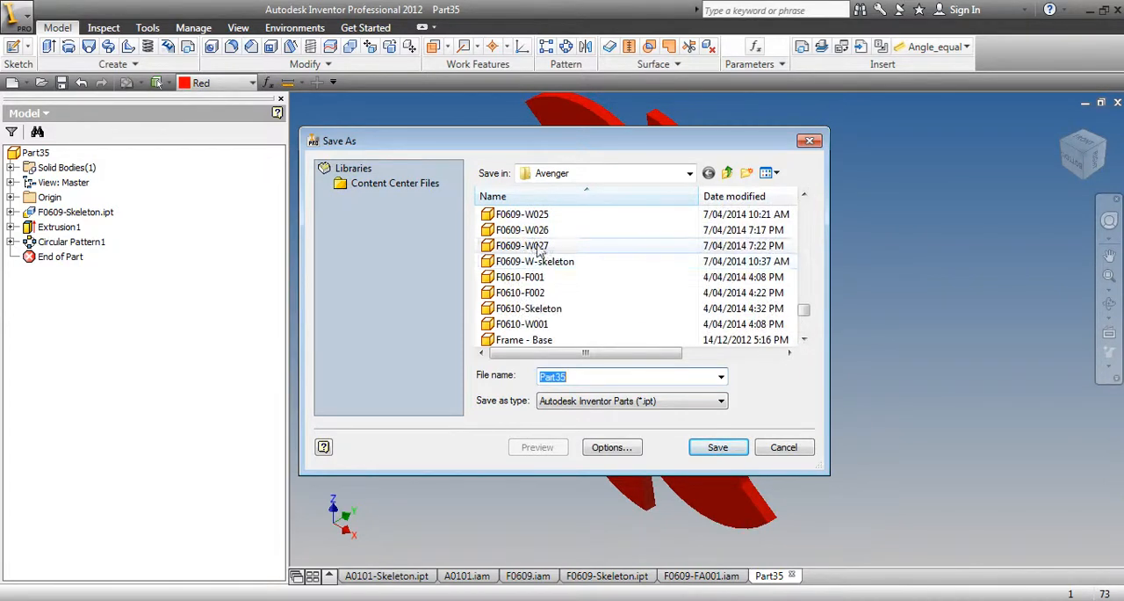
left_click(570, 246)
left_click(614, 375)
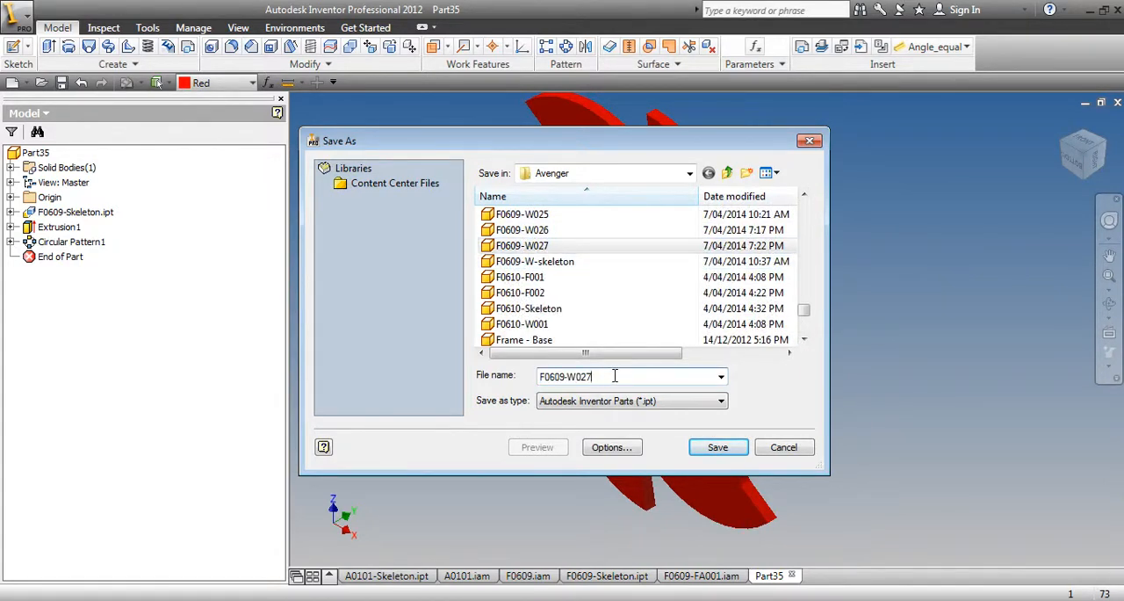
key("BackSpace")
type("8")
left_click(715, 448)
left_click(648, 250)
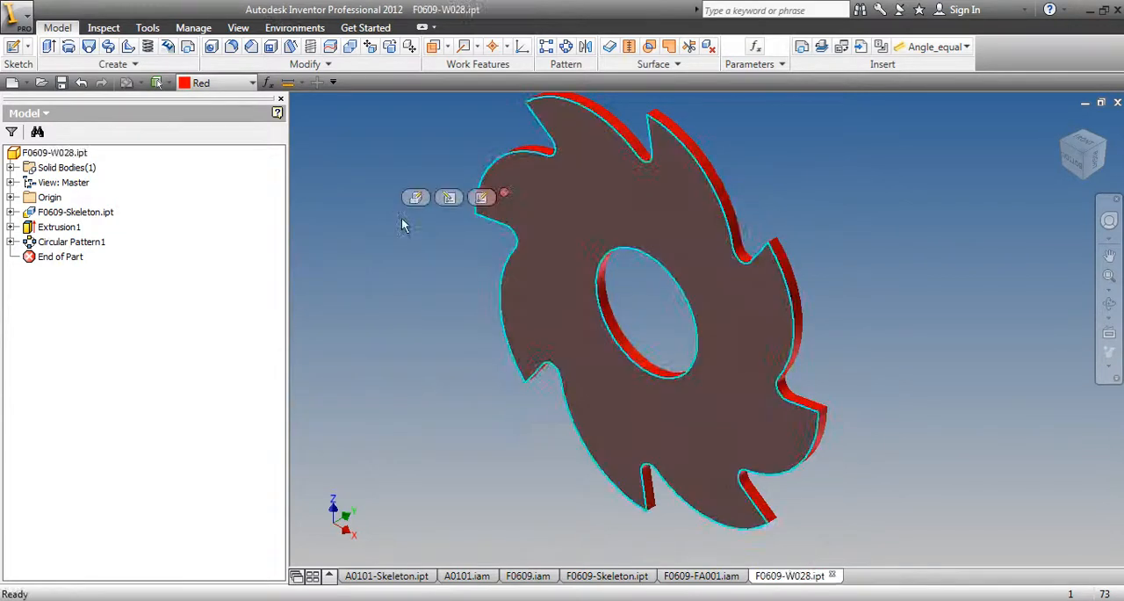
left_click(62, 83)
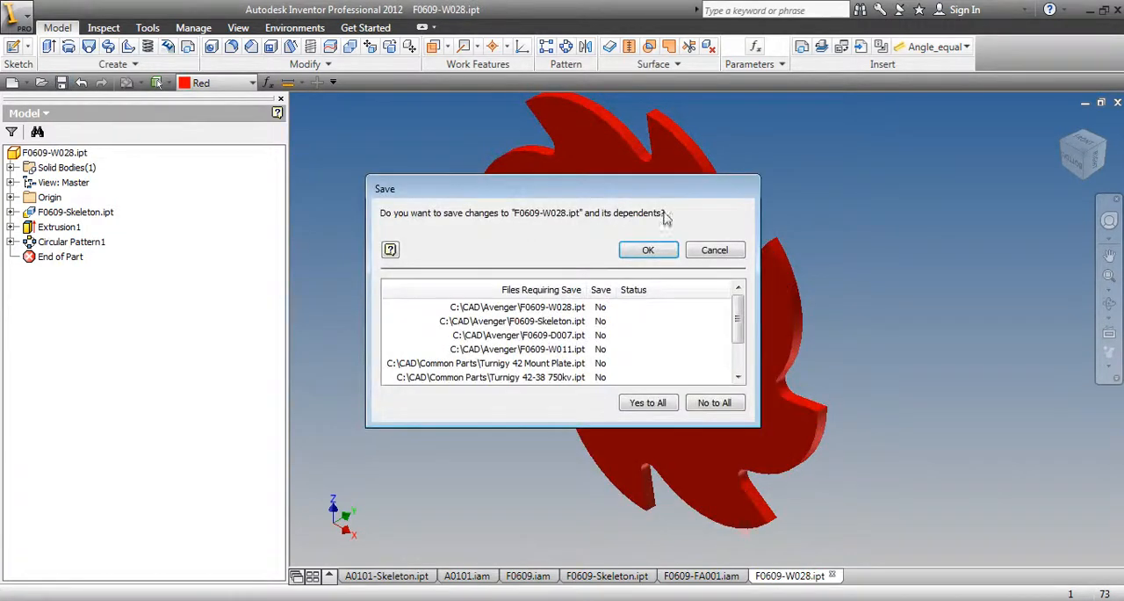
left_click(647, 250)
Copy the F0609-W028 saw blade part and paste it as a component into the F0609.iam assembly
left_click(55, 152)
right_click(39, 156)
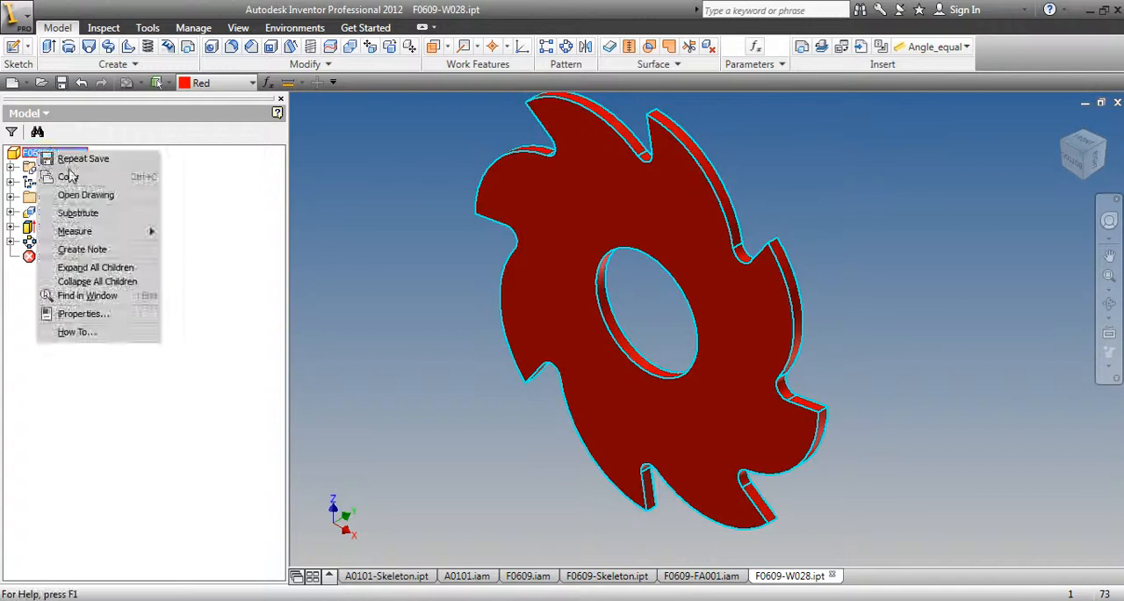
key("Escape")
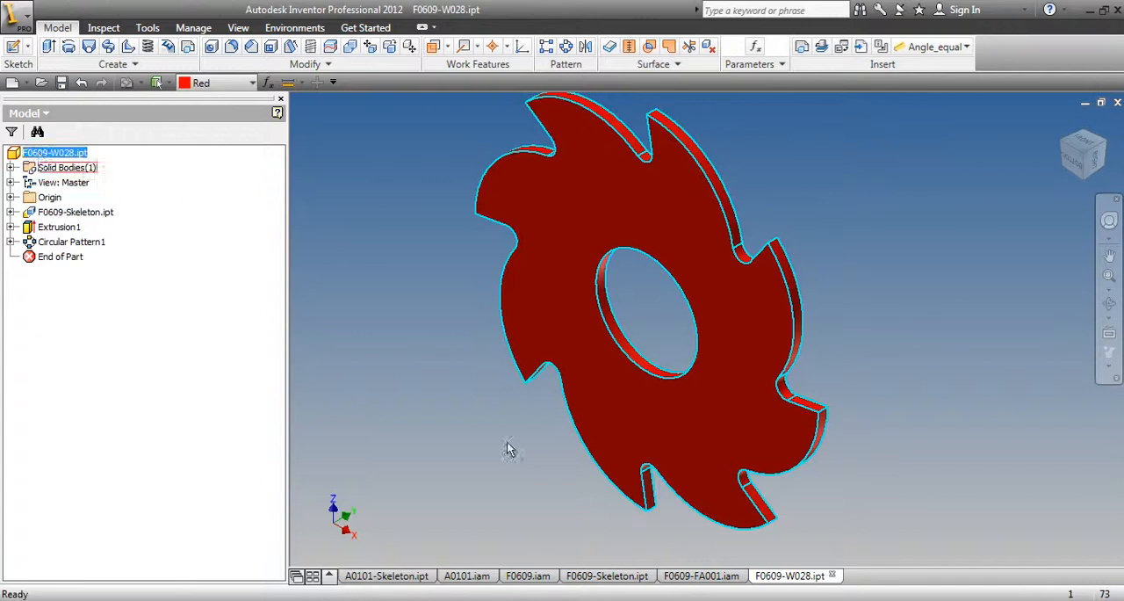
left_click(527, 577)
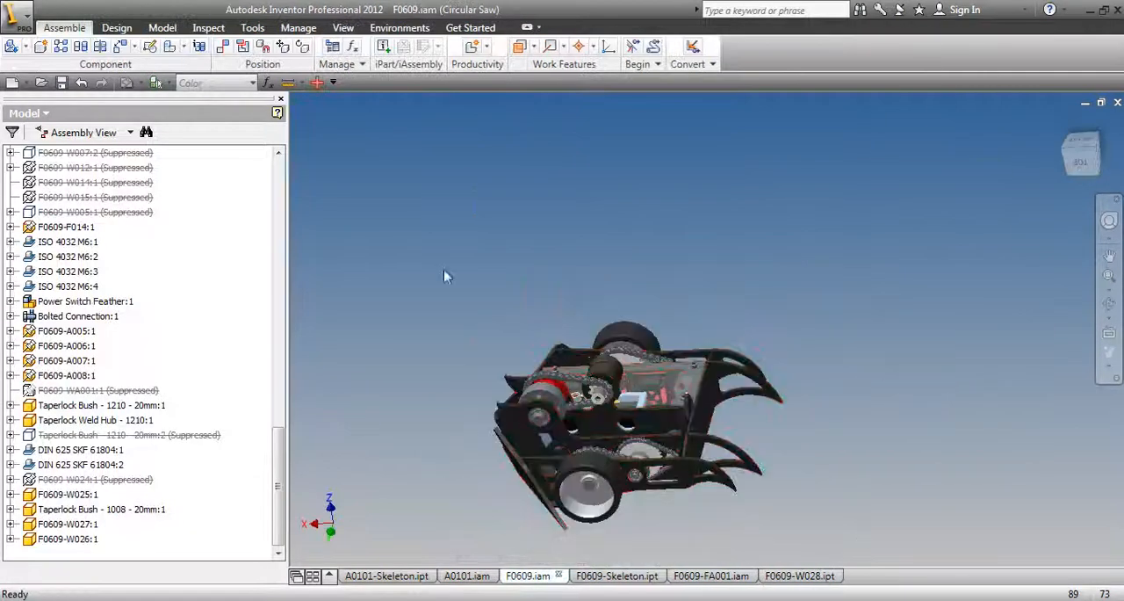
right_click(443, 269)
left_click(404, 358)
left_click(429, 367)
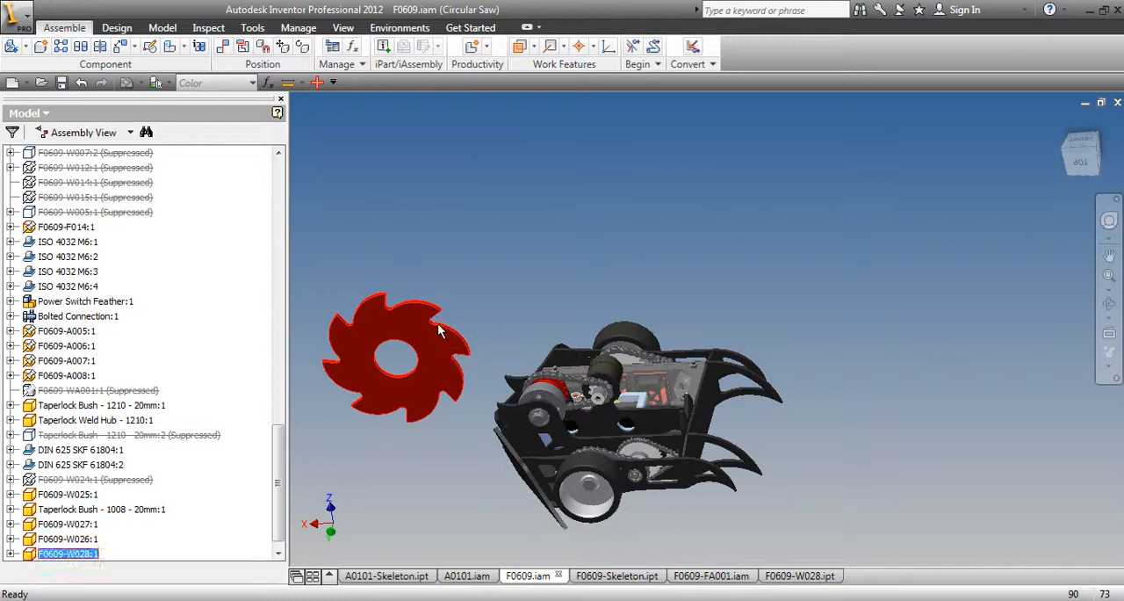
Set the X, Y and Z offsets of F0609-W028:1 from the parent assembly origin to 0.000 mm in its occurrence iProperties
right_click(451, 108)
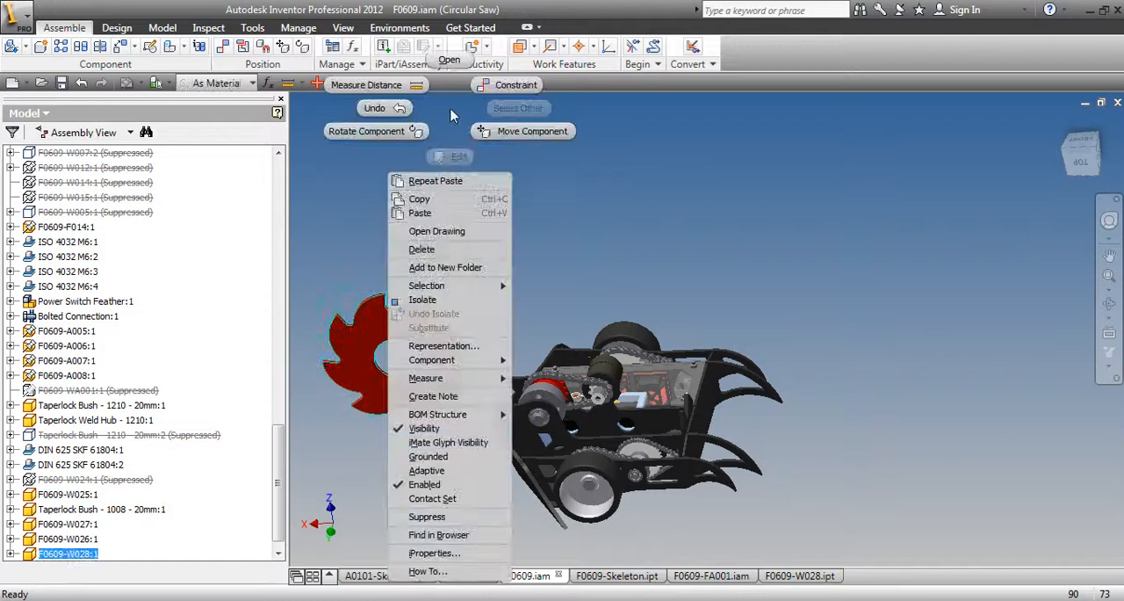
left_click(434, 553)
left_click(647, 73)
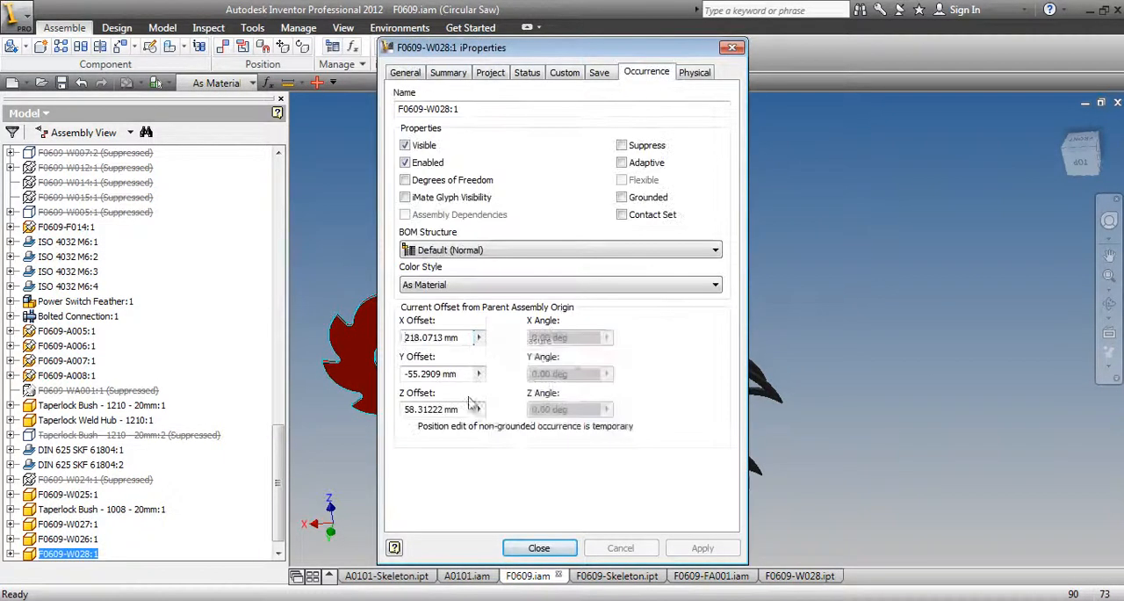
left_click(479, 337)
left_click(499, 386)
left_click(479, 374)
left_click(499, 422)
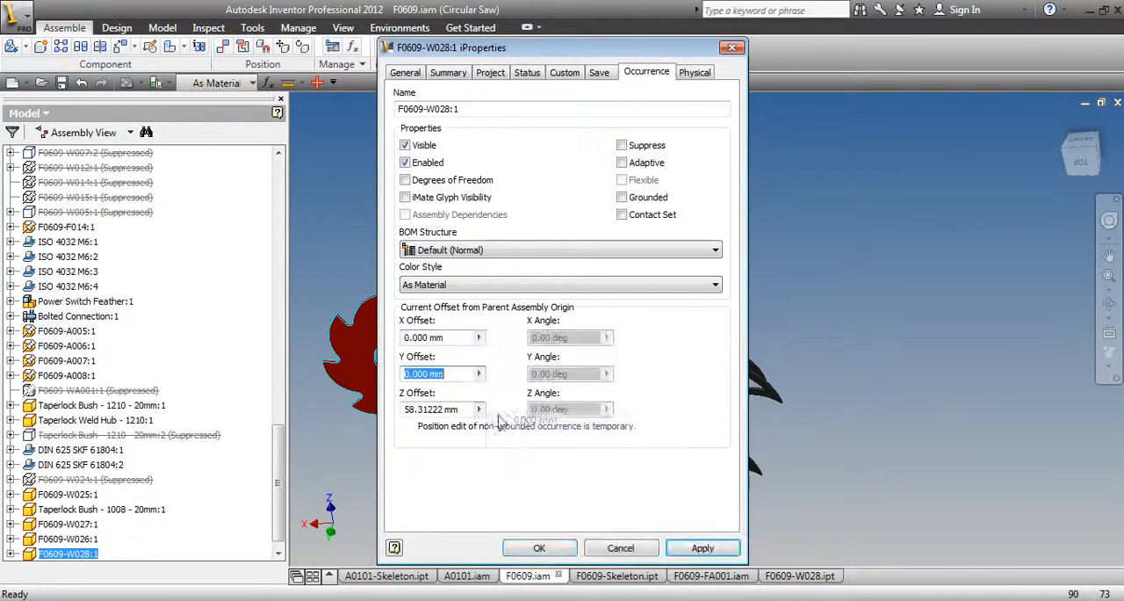
left_click(479, 409)
left_click(499, 457)
left_click(703, 547)
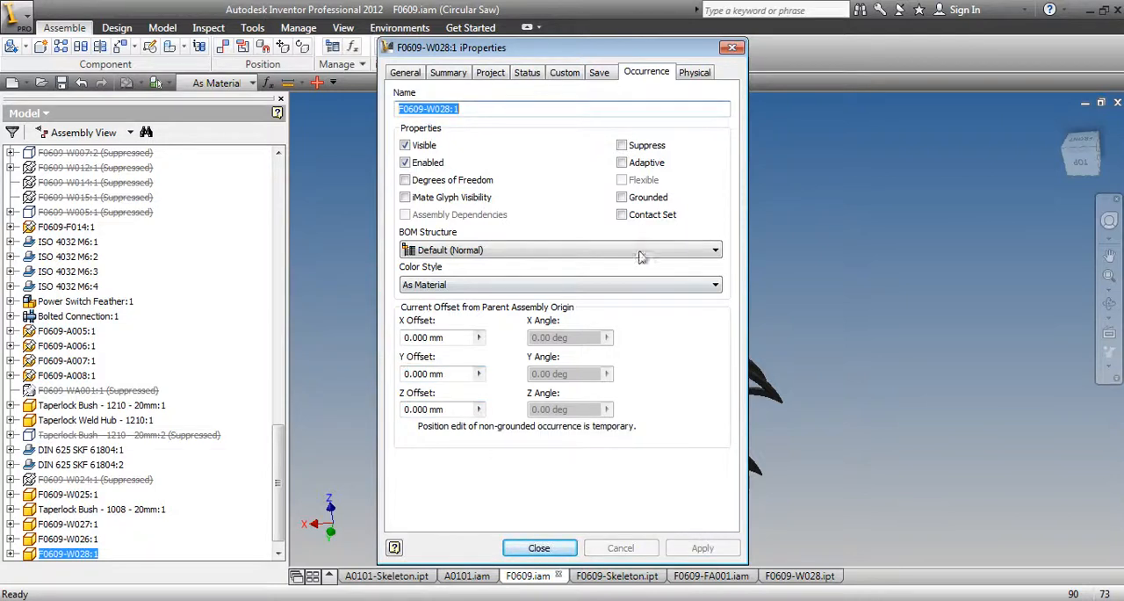
Ground the F0609-W028:1 occurrence at its current position and close its iProperties
left_click(621, 196)
left_click(689, 546)
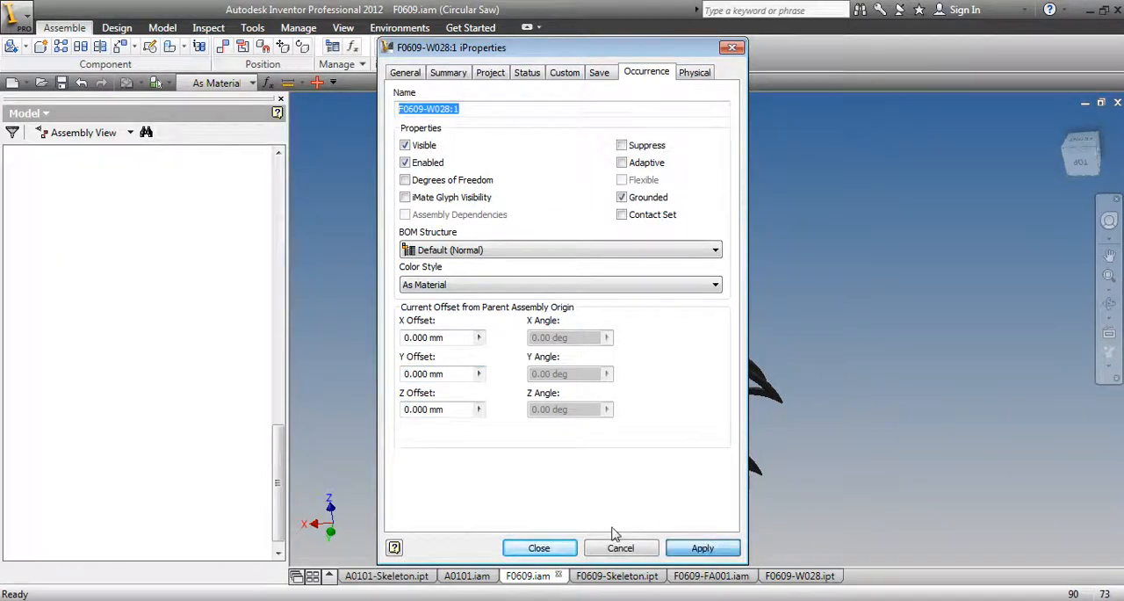
left_click(539, 547)
Examine the circular saw blade's fit within the robot assembly from several sides
scroll(456, 510, "up", 3)
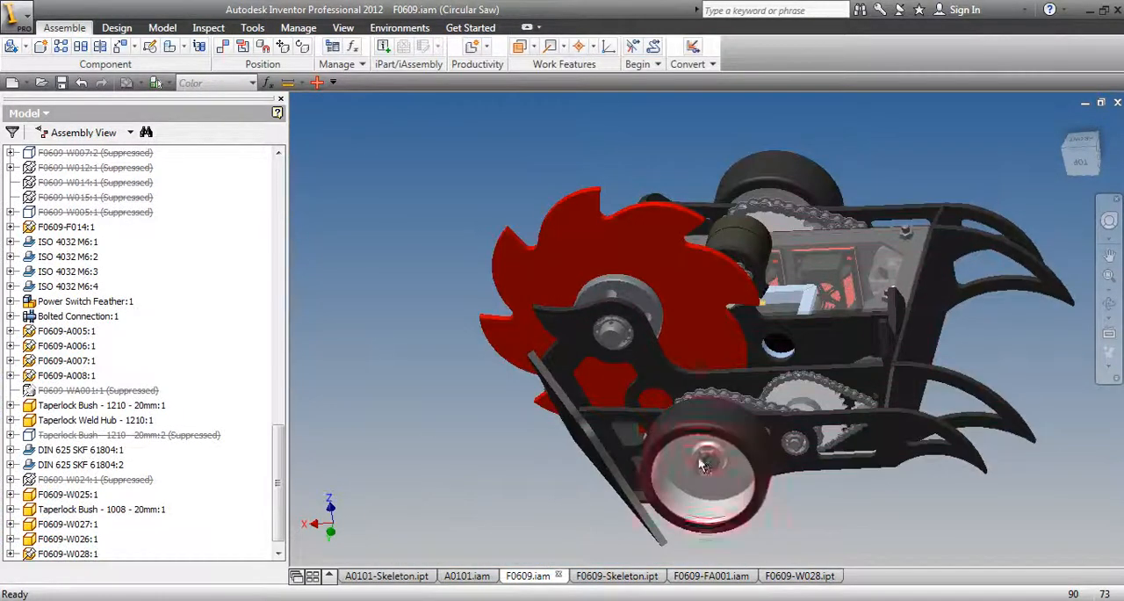
left_click(1109, 303)
left_click_drag(782, 347, 461, 334)
left_click_drag(721, 296, 536, 391)
left_click_drag(943, 339, 785, 357)
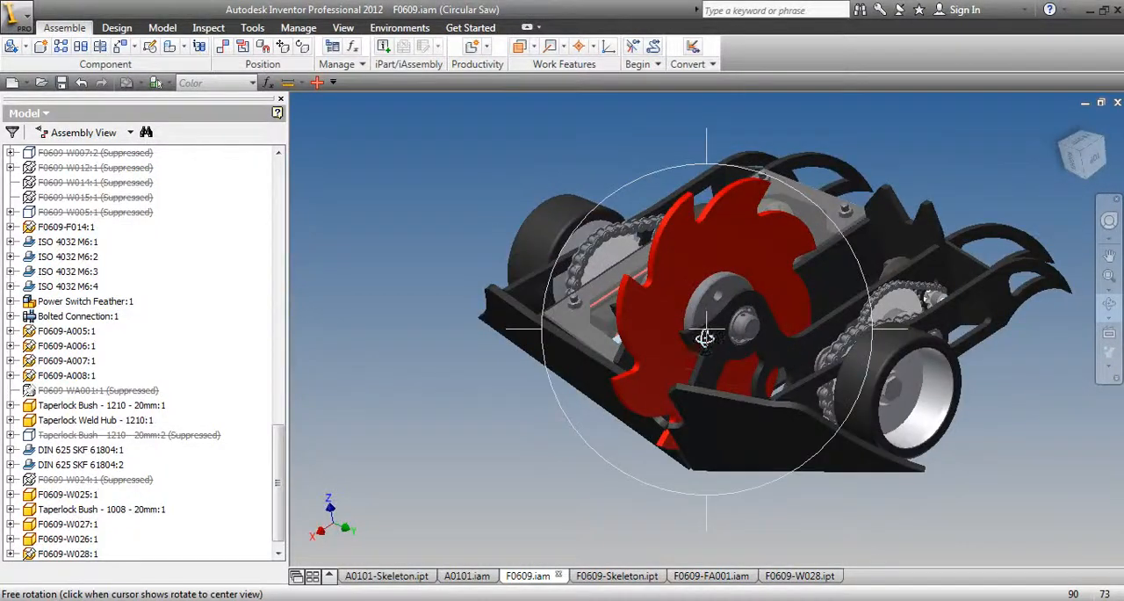
mouse_move(699, 347)
left_mouse_down()
mouse_move(635, 321)
mouse_move(670, 356)
mouse_move(725, 311)
mouse_move(688, 341)
left_mouse_up()
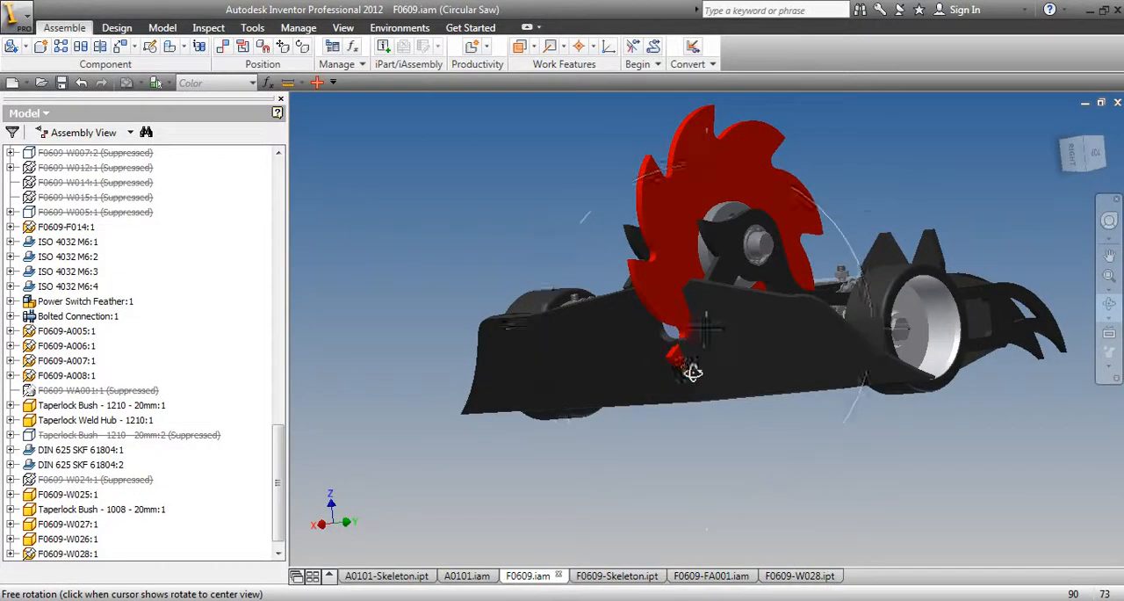
left_click_drag(692, 372, 686, 555)
left_click_drag(316, 408, 545, 518)
scroll(562, 421, "down", 2)
left_click_drag(614, 439, 463, 410)
left_click_drag(842, 262, 696, 327)
left_click_drag(852, 305, 824, 394)
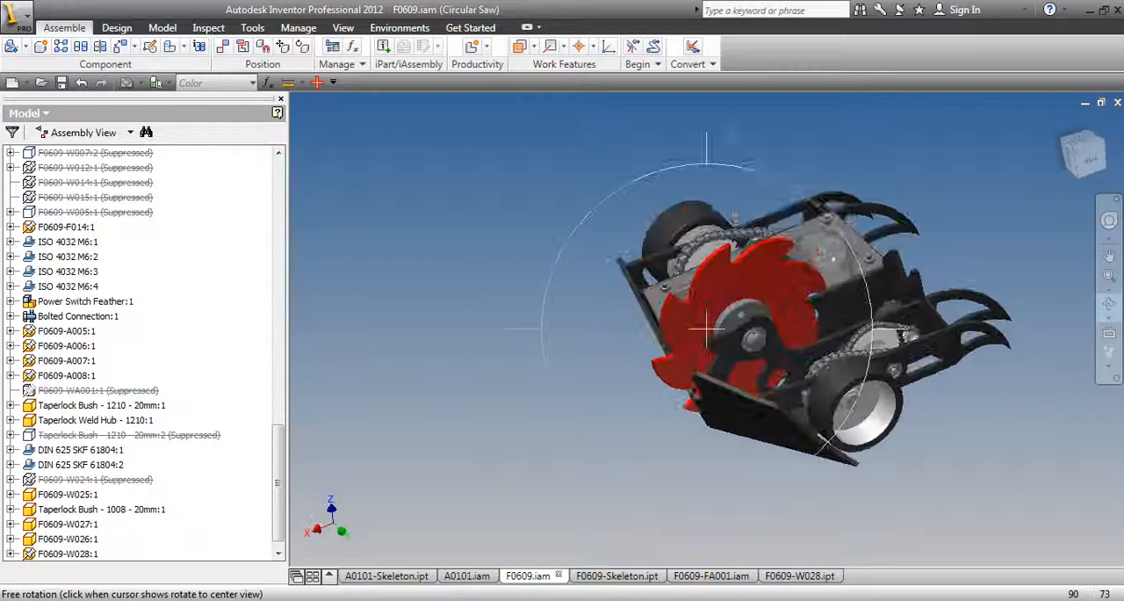
key("Escape")
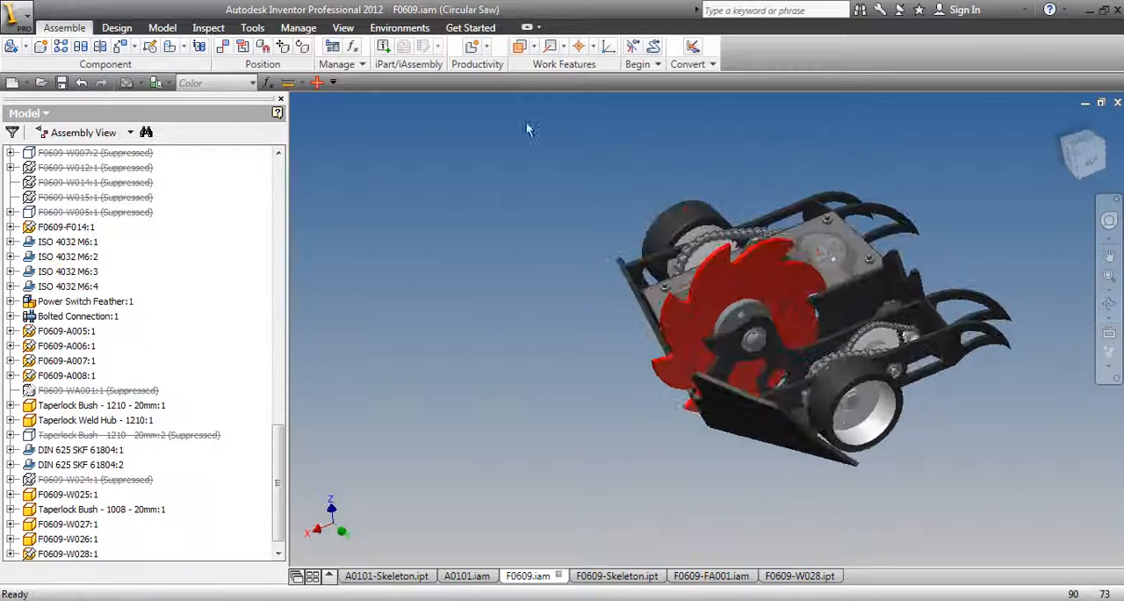
Save the F0609 assembly and activate its Axe level of detail
left_click(62, 83)
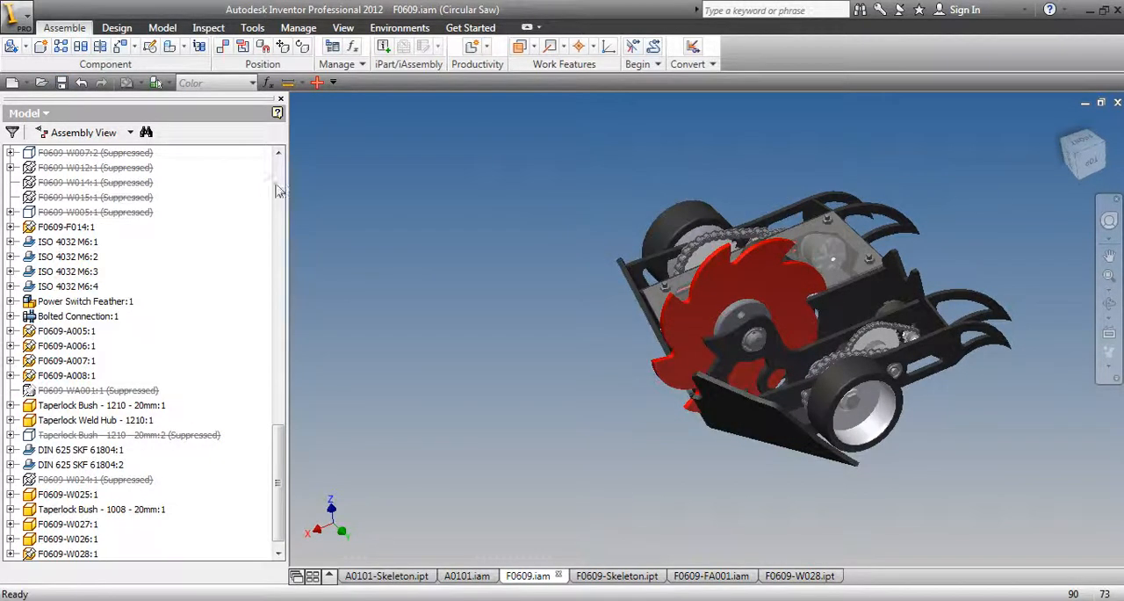
scroll(198, 269, "up", 20)
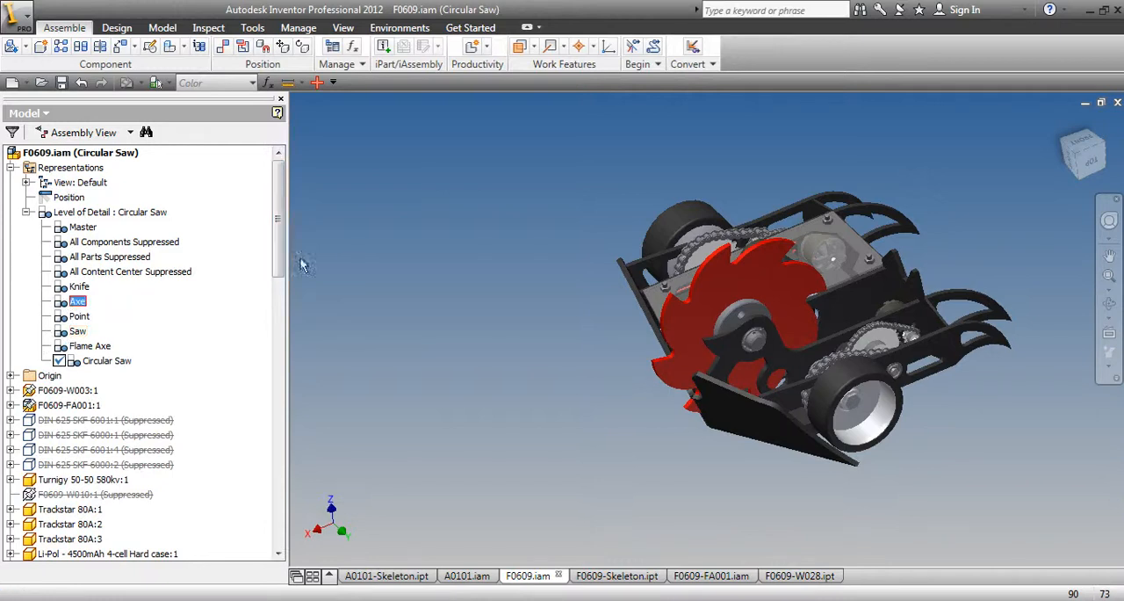
left_click(647, 251)
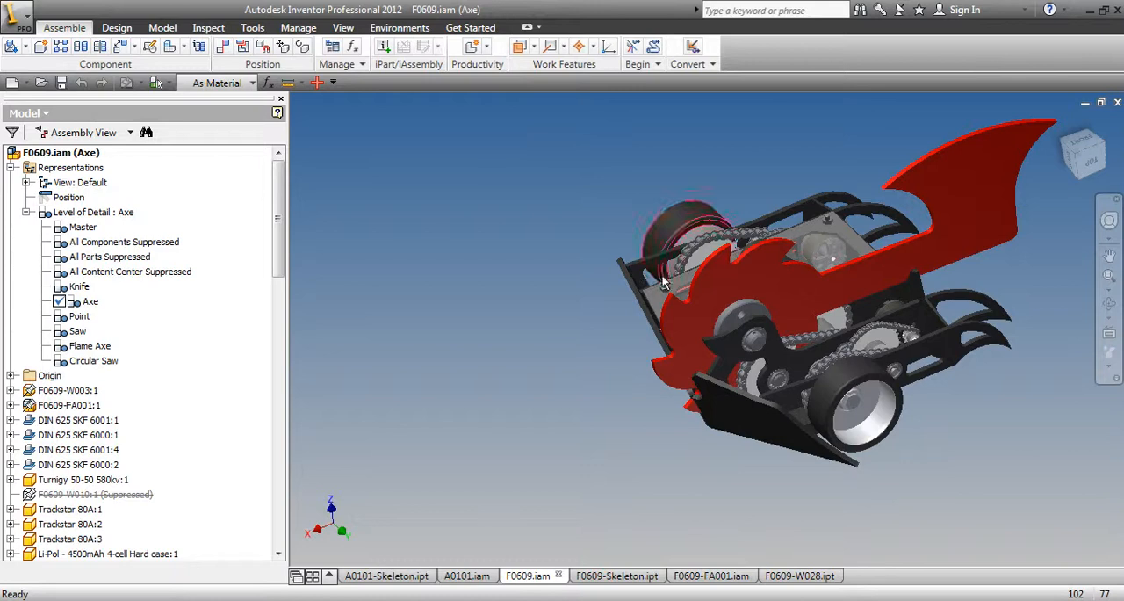
Suppress the circular saw blade in the Axe level of detail and save the assembly with its dependents
left_click(723, 266)
right_click(508, 136)
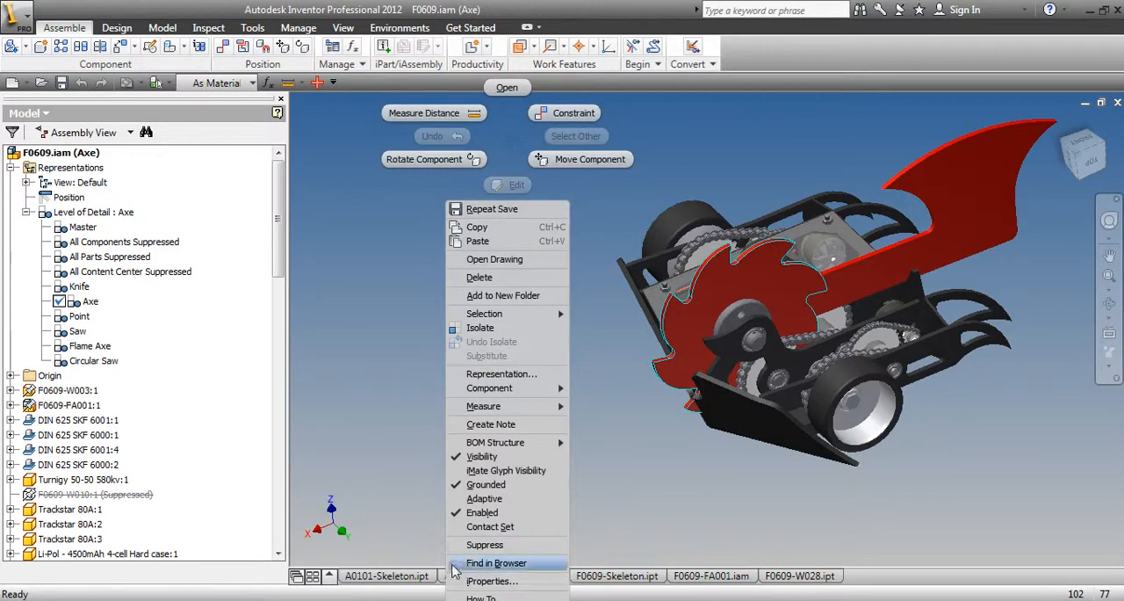
left_click(481, 545)
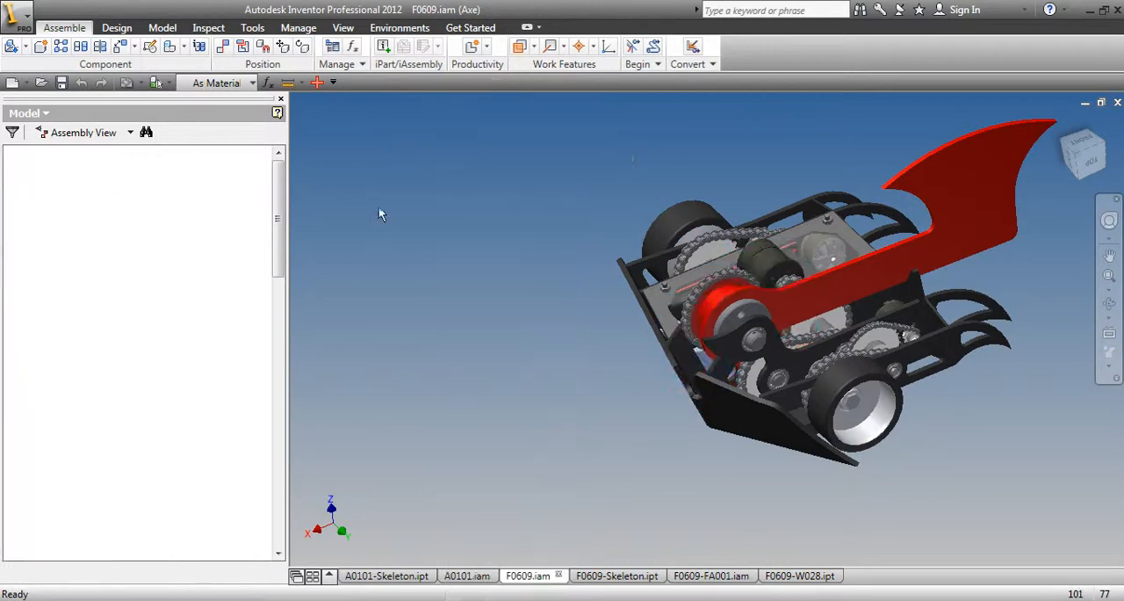
left_click(61, 82)
left_click(641, 251)
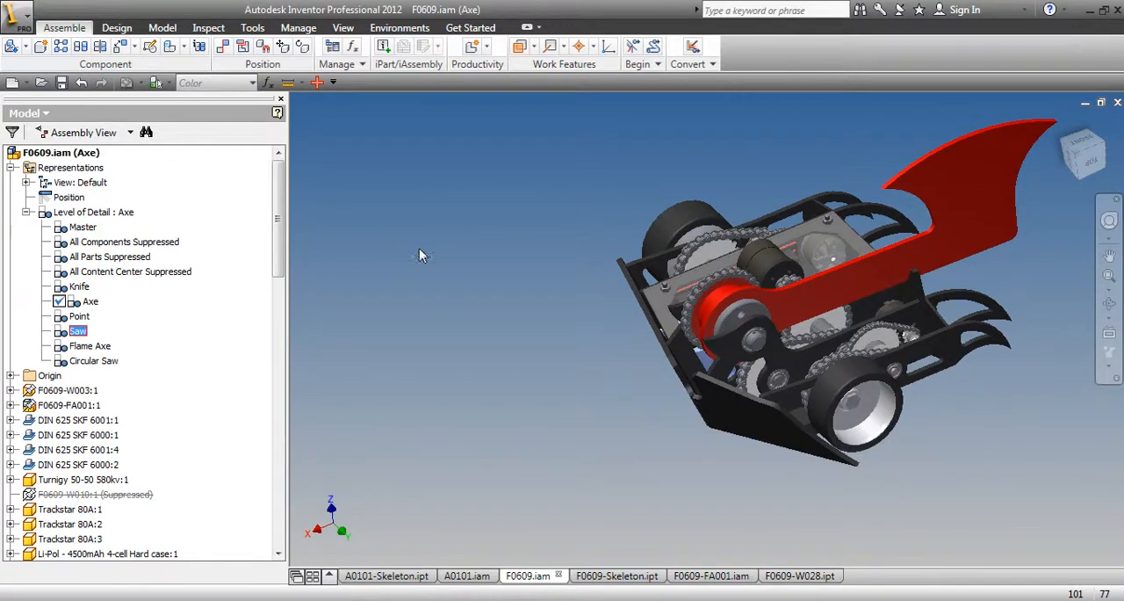
Activate the Saw level of detail and switch back to Circular Saw, saving the changes at each switch
left_click(646, 250)
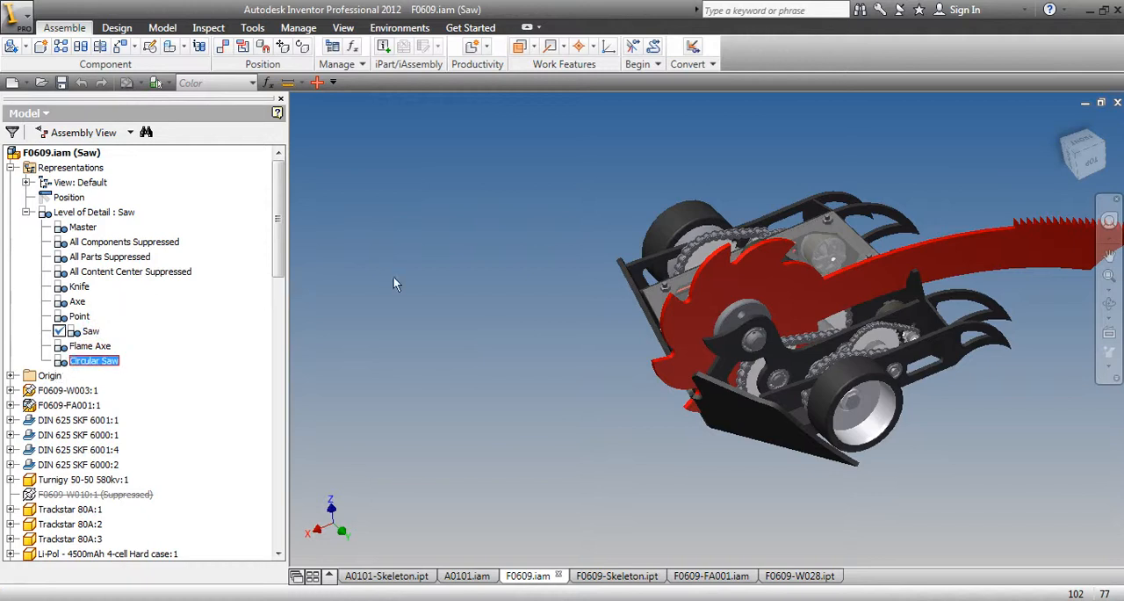
left_click(651, 251)
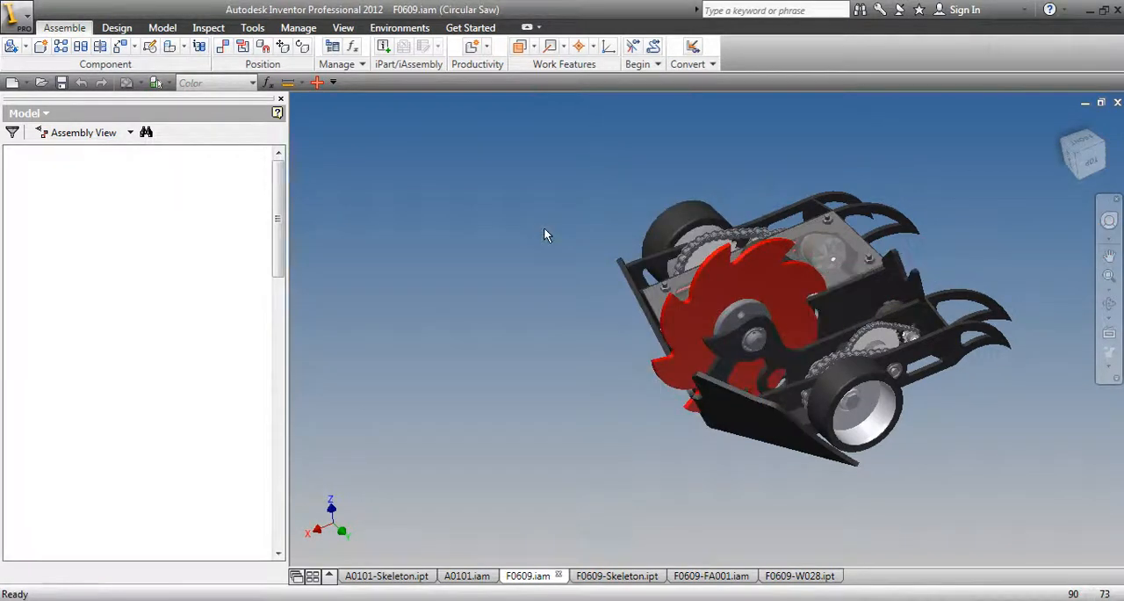
middle_click_drag(544, 234, 402, 263)
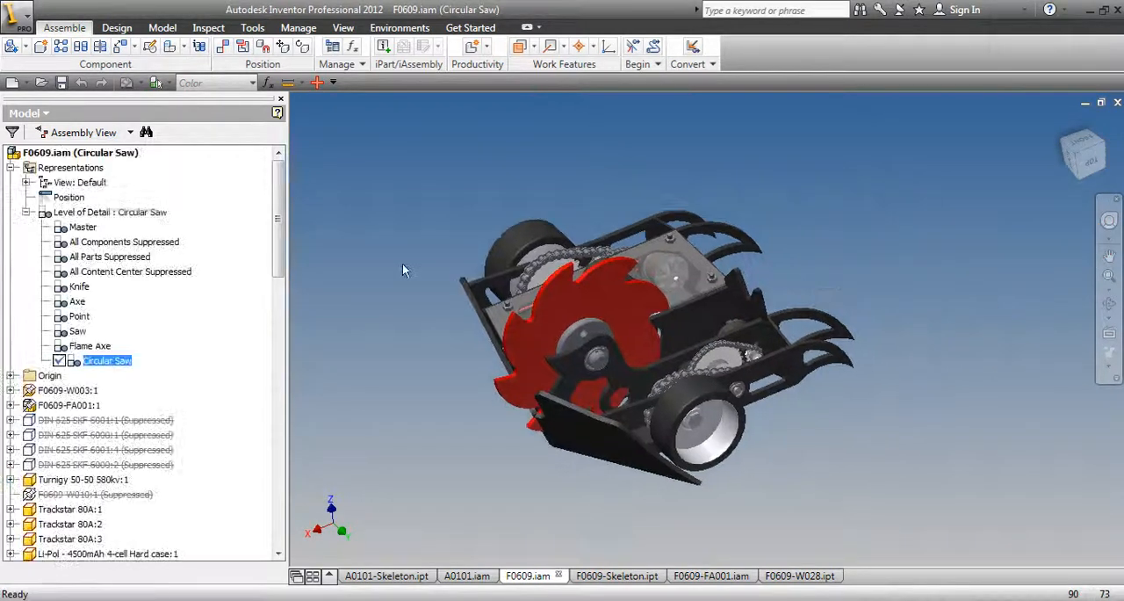
Inspect the robot with its circular saw blade from the rear, front and side, including a close-up
left_click(1110, 303)
left_click_drag(737, 321, 940, 229)
key("Escape")
left_click(845, 233)
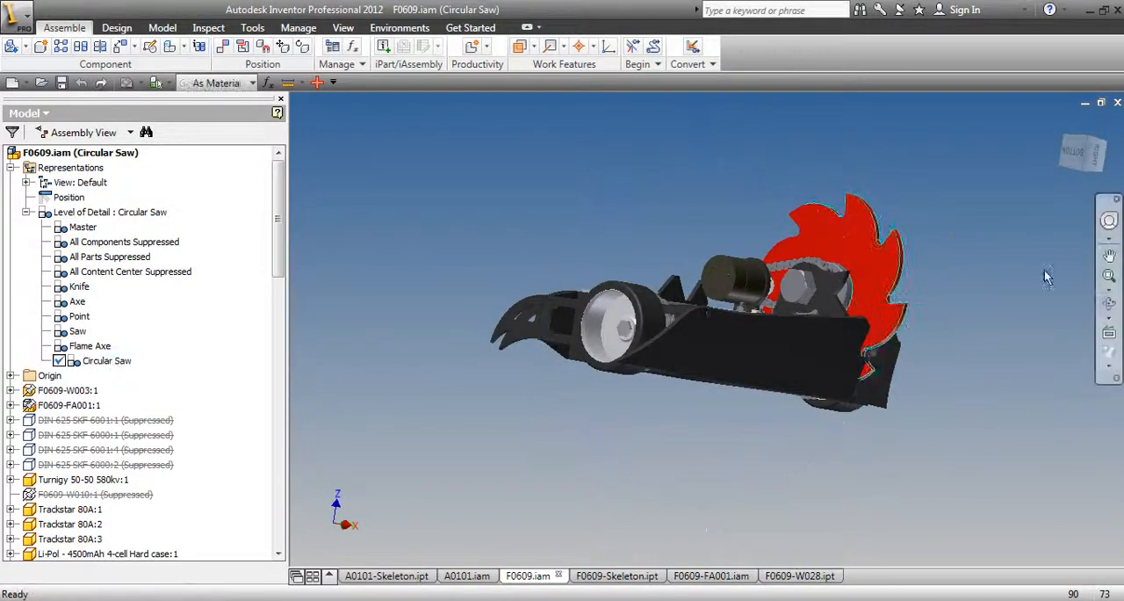
left_click(1109, 304)
left_click_drag(825, 311, 648, 329)
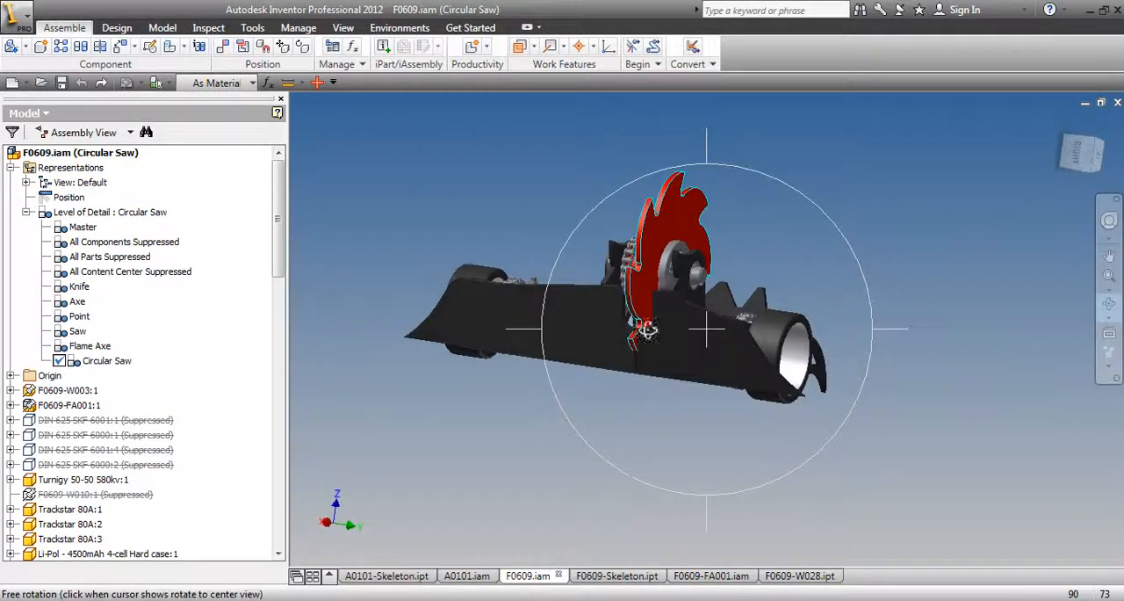
left_click_drag(649, 371, 538, 290)
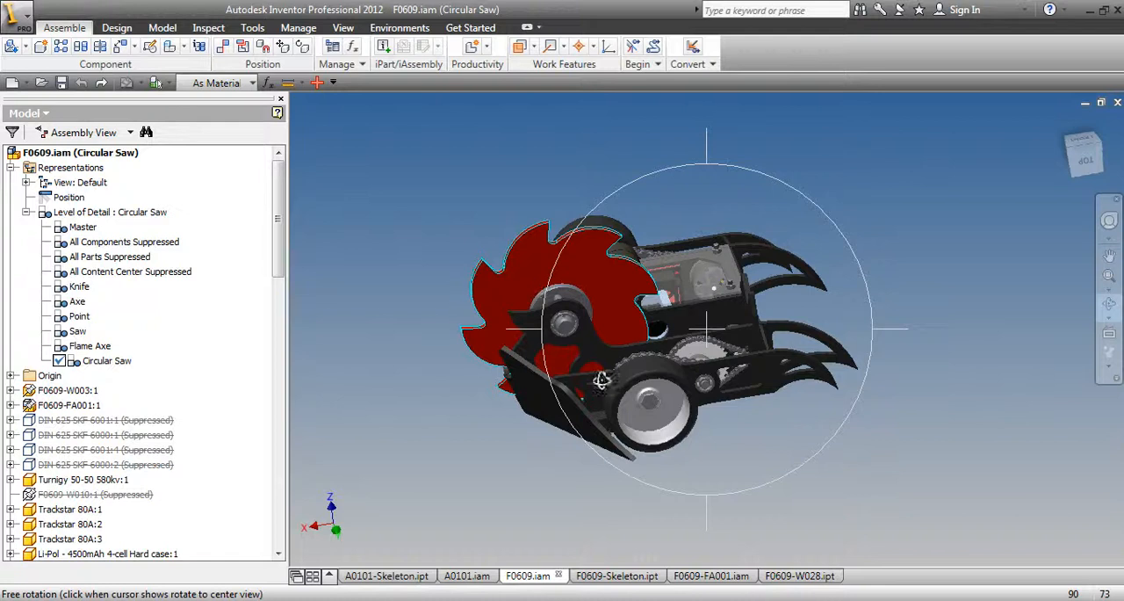
left_click_drag(689, 309, 595, 314)
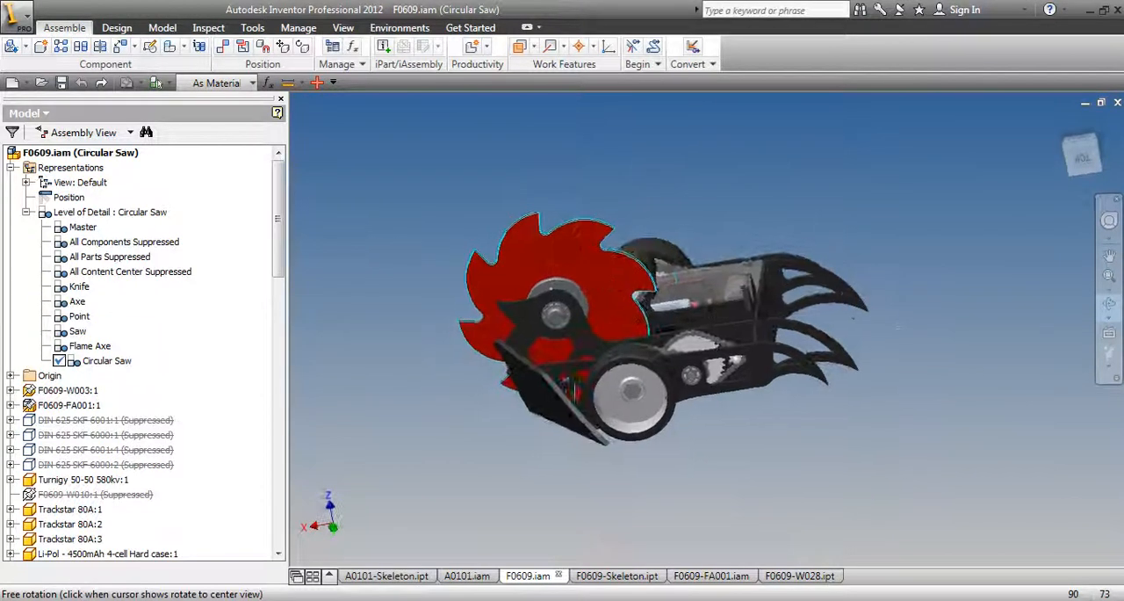
middle_click_drag(595, 314, 697, 327)
right_click(658, 207)
left_click(678, 219)
scroll(843, 325, "up", 3)
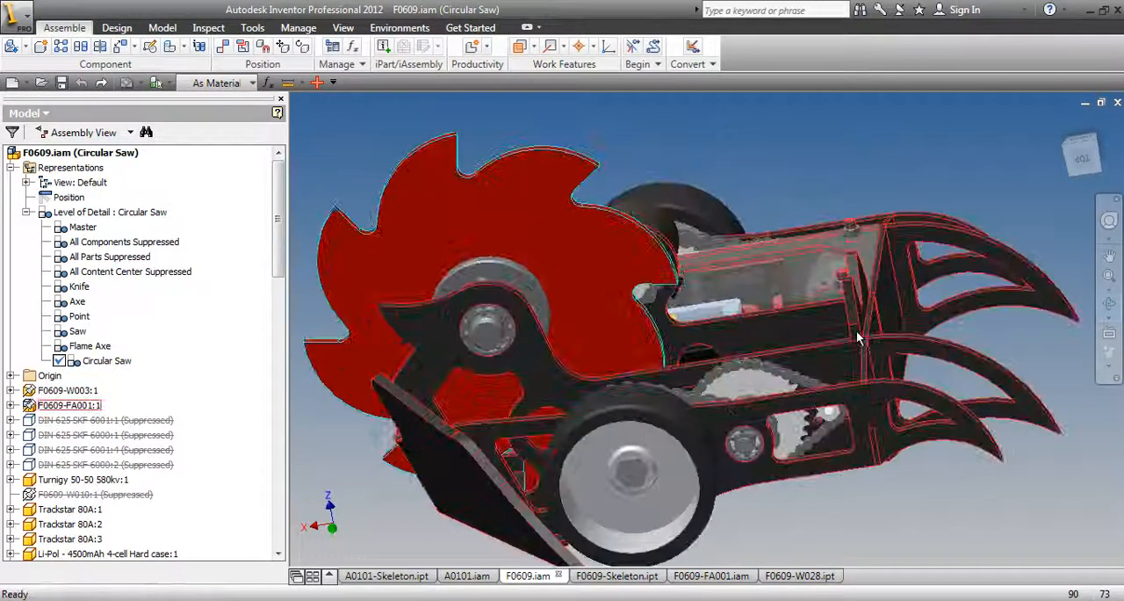
scroll(795, 276, "down", 2)
Save the F0609 assembly in its Circular Saw level of detail, including its changed dependents
left_click(61, 82)
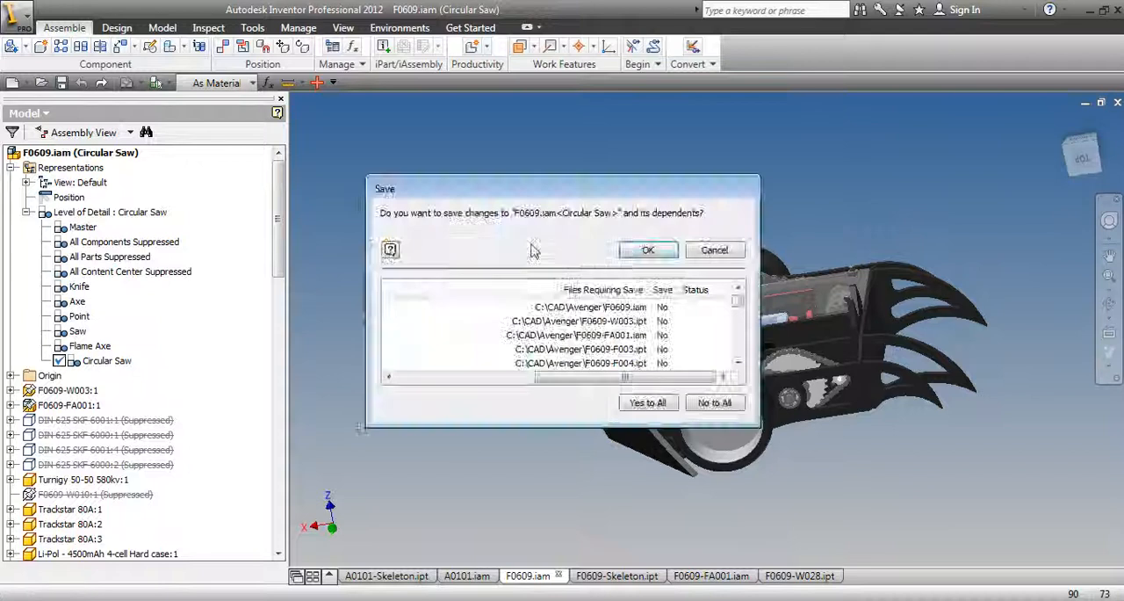
left_click(647, 251)
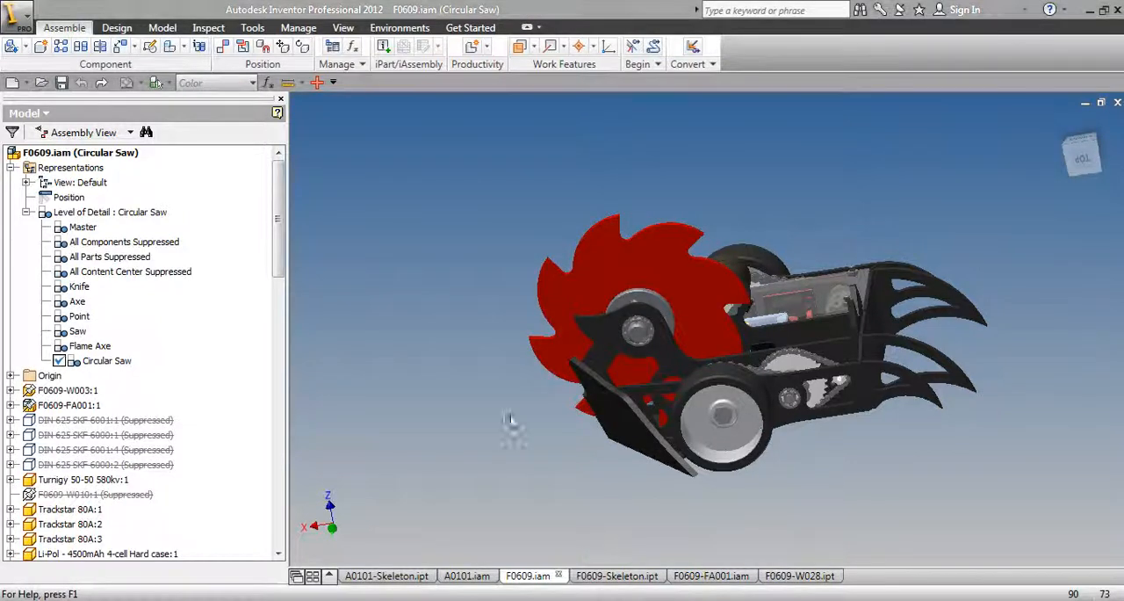